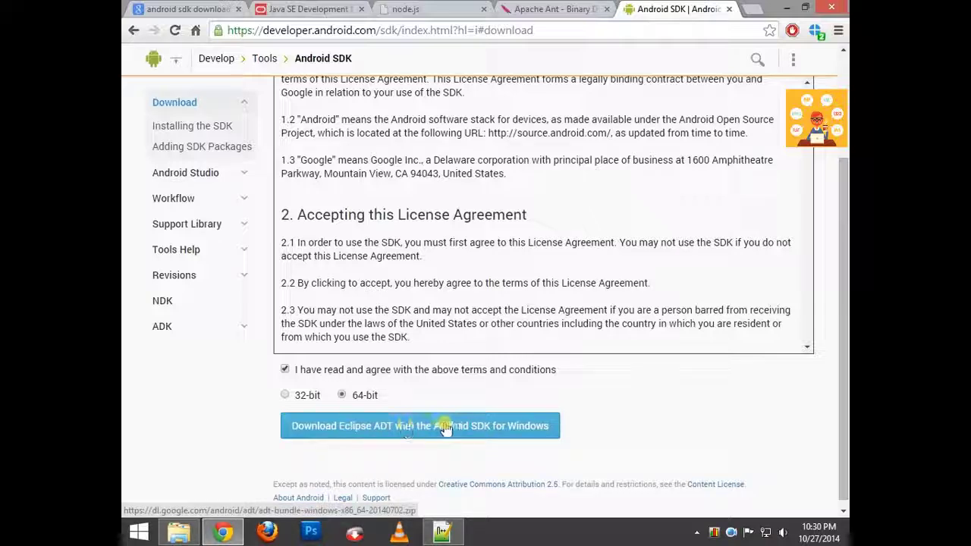
pyautogui.hotkey('alt', 'Tab')
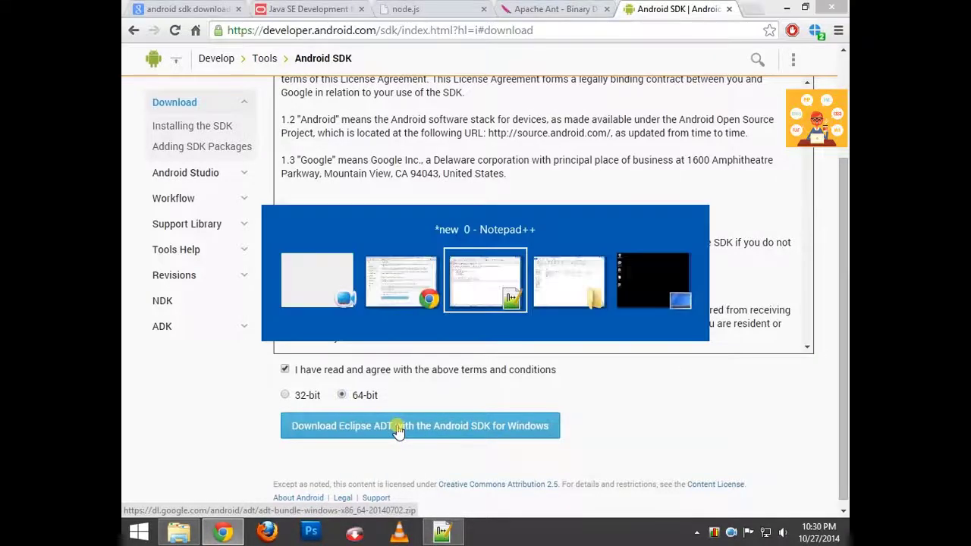
pyautogui.hotkey('alt', 'Tab')
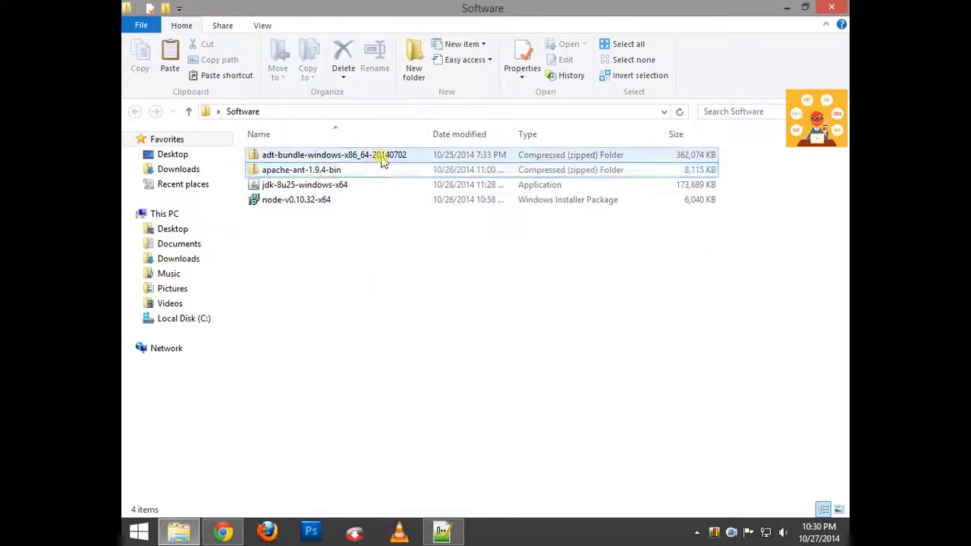
pyautogui.click(382, 157)
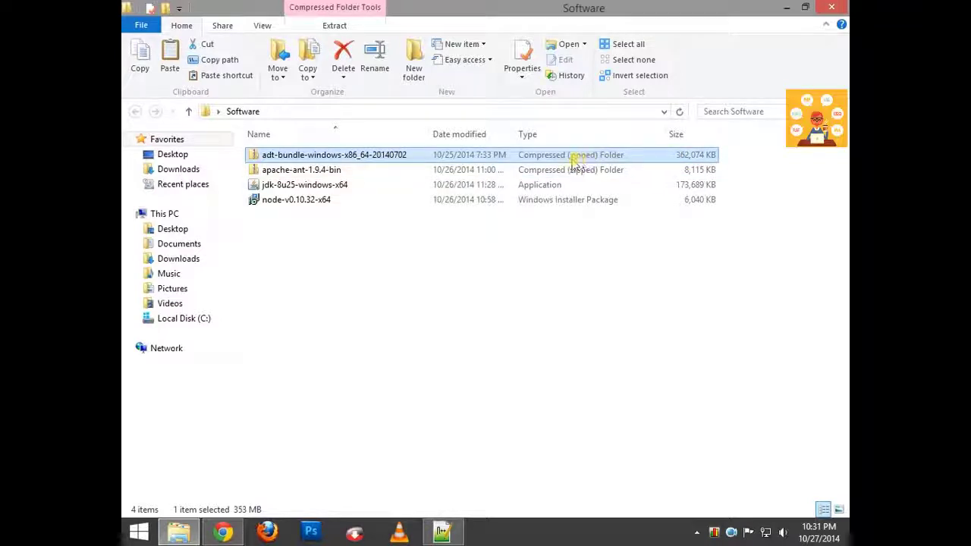
# - Switch to the PowerPoint slide Téléchargement and colour the Android SDK entry green
pyautogui.moveTo(567, 410); pyautogui.dragTo(301, 410)
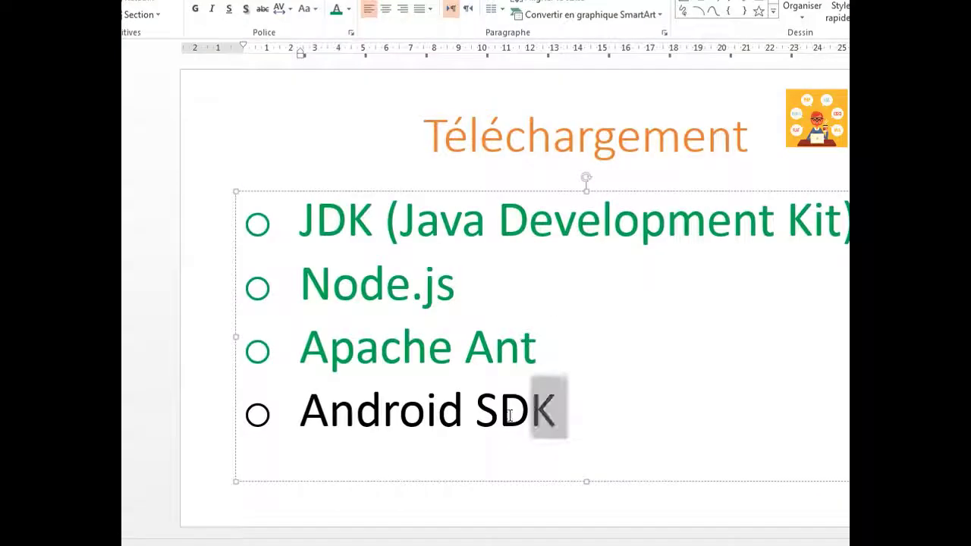
pyautogui.click(336, 9)
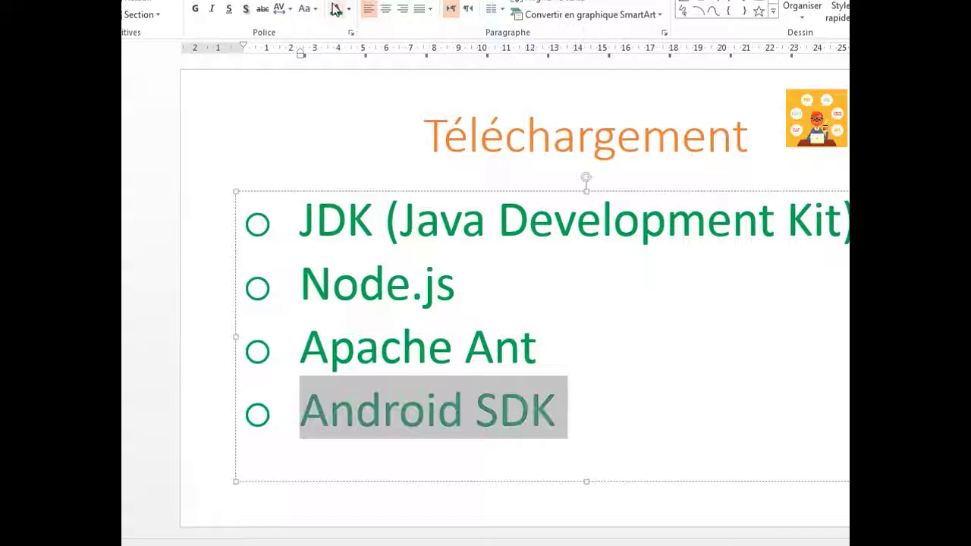
pyautogui.click(542, 429)
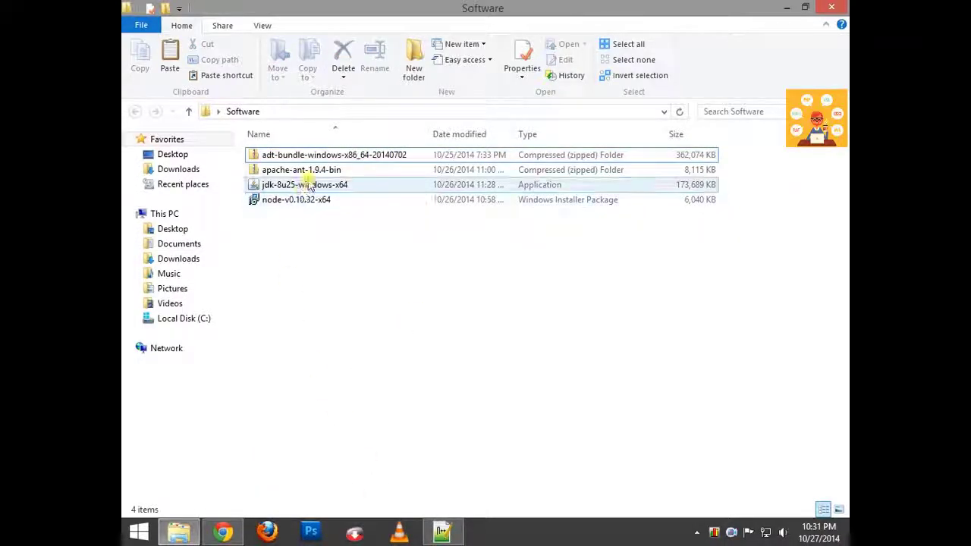
# - Launch the jdk-8u25-windows-x64 installer from the Software folder and minimise the folder window
pyautogui.click(308, 186)
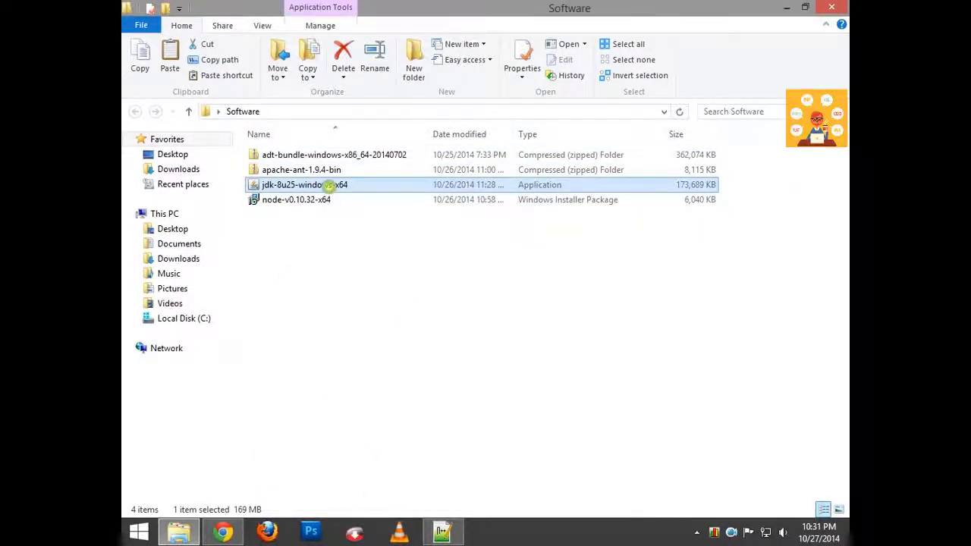
pyautogui.rightClick(329, 185)
pyautogui.click(359, 159)
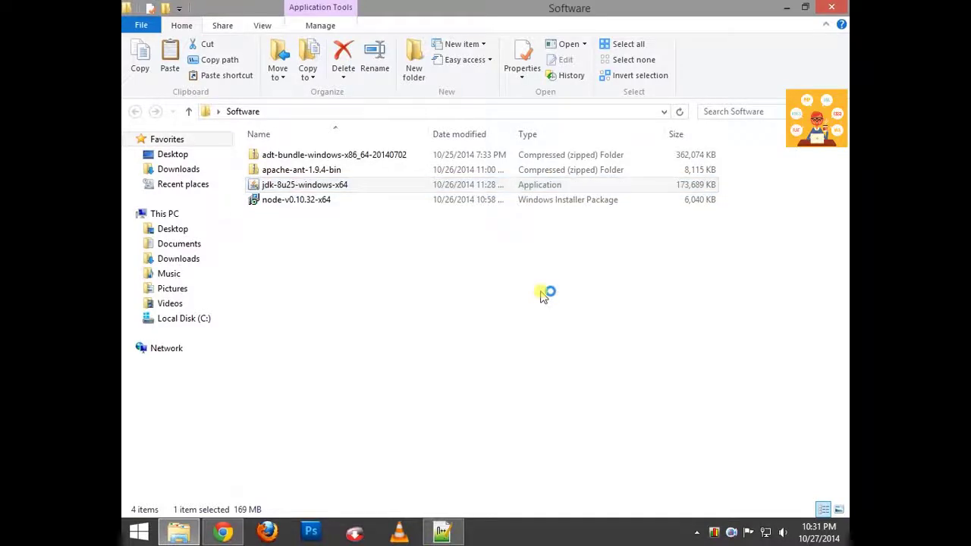
pyautogui.click(786, 8)
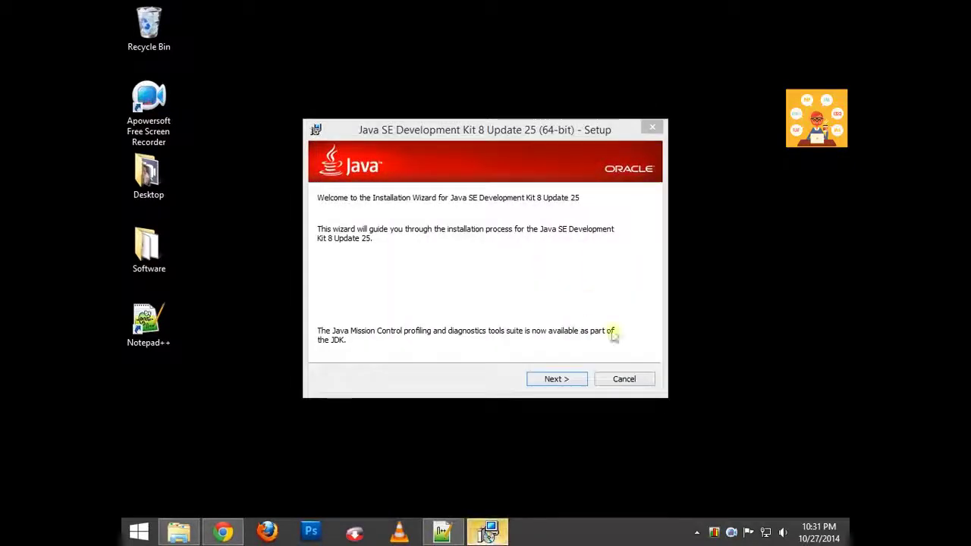
# - Install the Java SE Development Kit with the default features and destination folders, and close the setup wizard
pyautogui.click(556, 378)
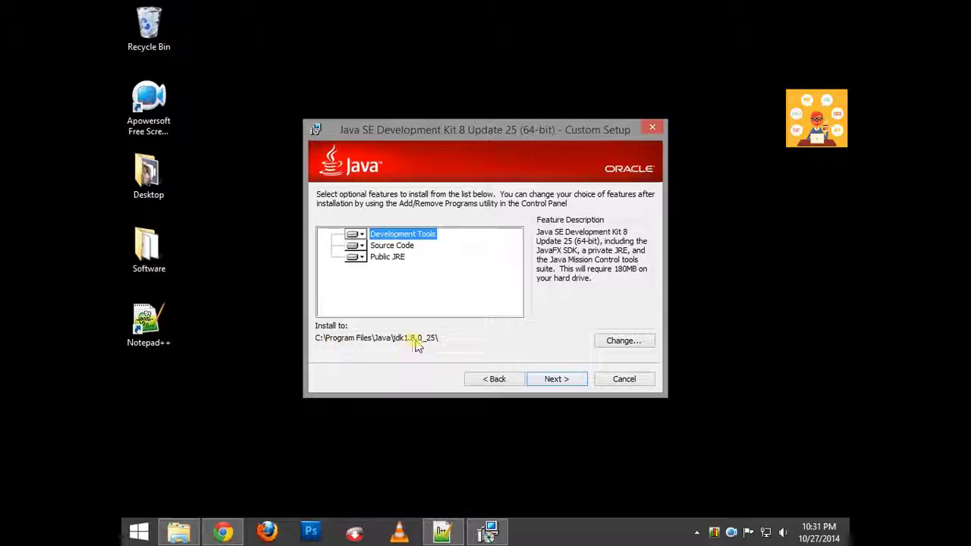
pyautogui.click(553, 381)
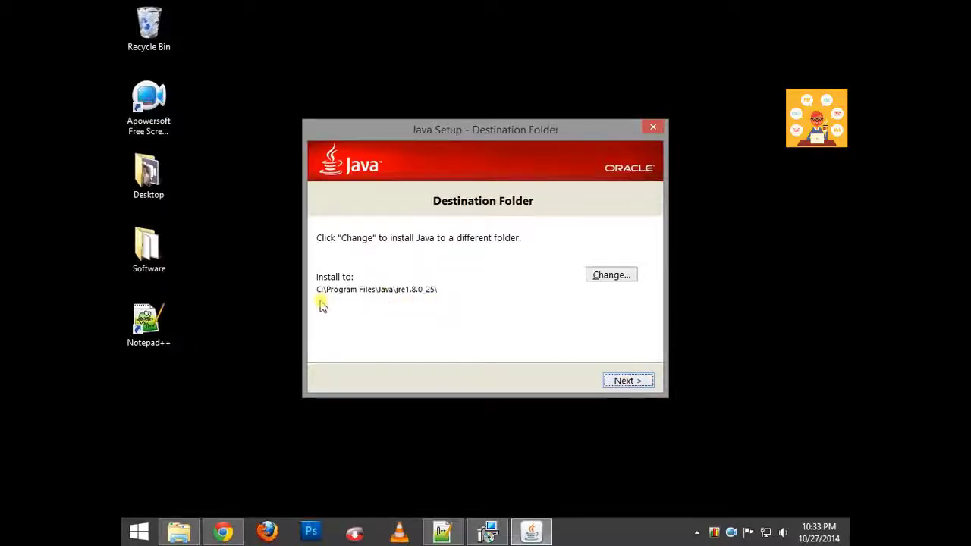
pyautogui.click(628, 380)
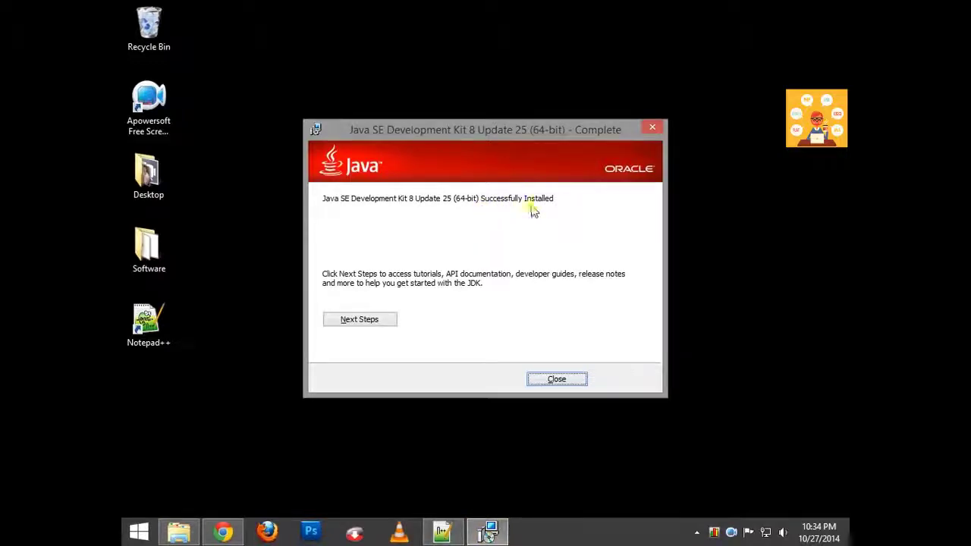
pyautogui.click(554, 379)
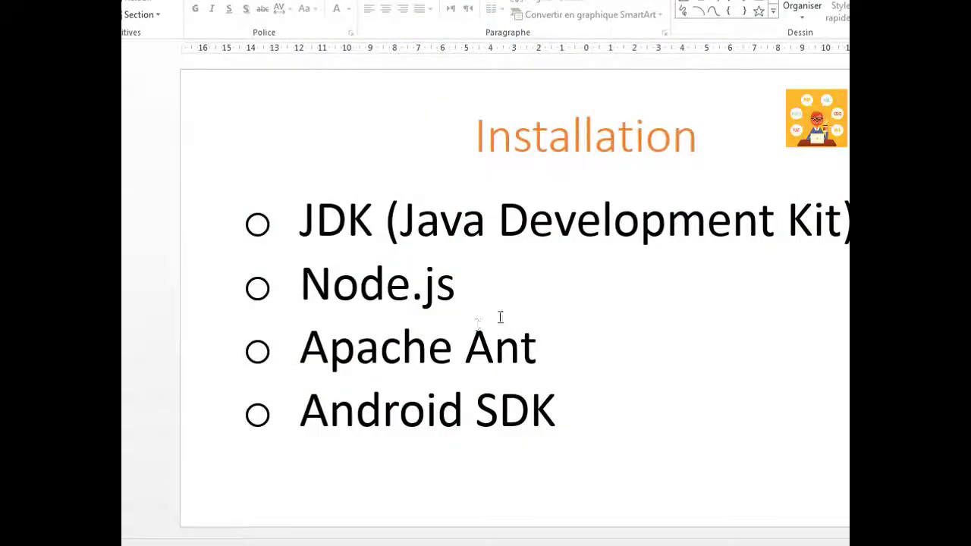
# - Switch to the PowerPoint slide Installation and colour the JDK (Java Development Kit) entry green
pyautogui.click(843, 222)
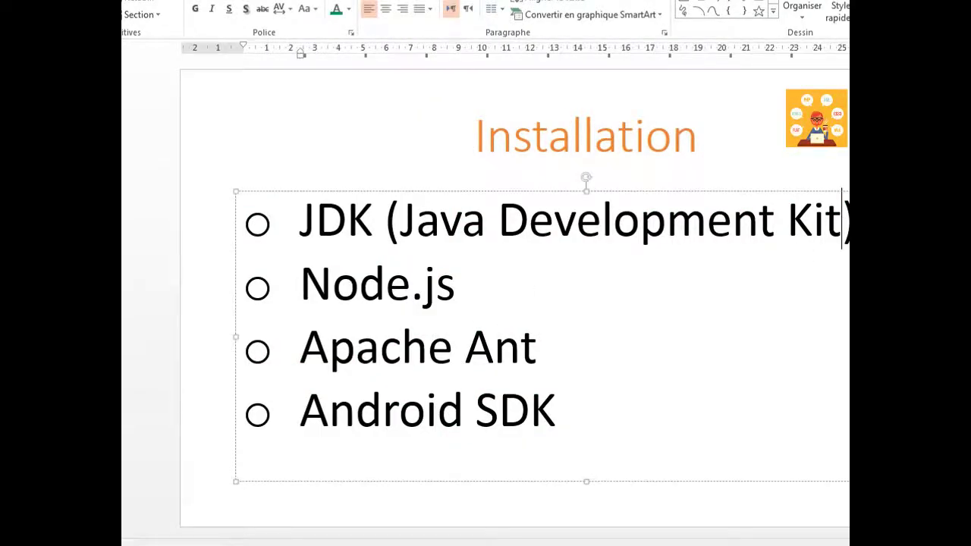
pyautogui.moveTo(843, 222); pyautogui.dragTo(298, 221)
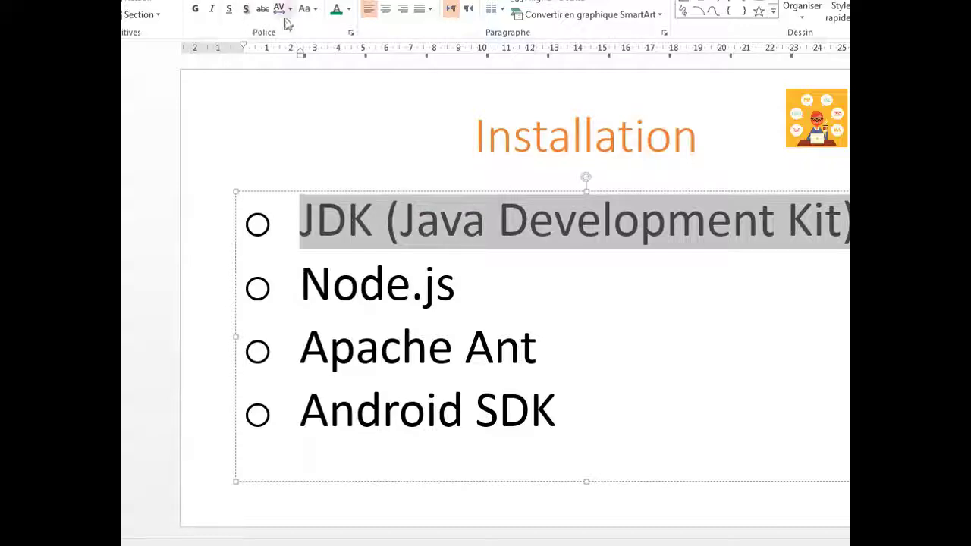
pyautogui.click(333, 10)
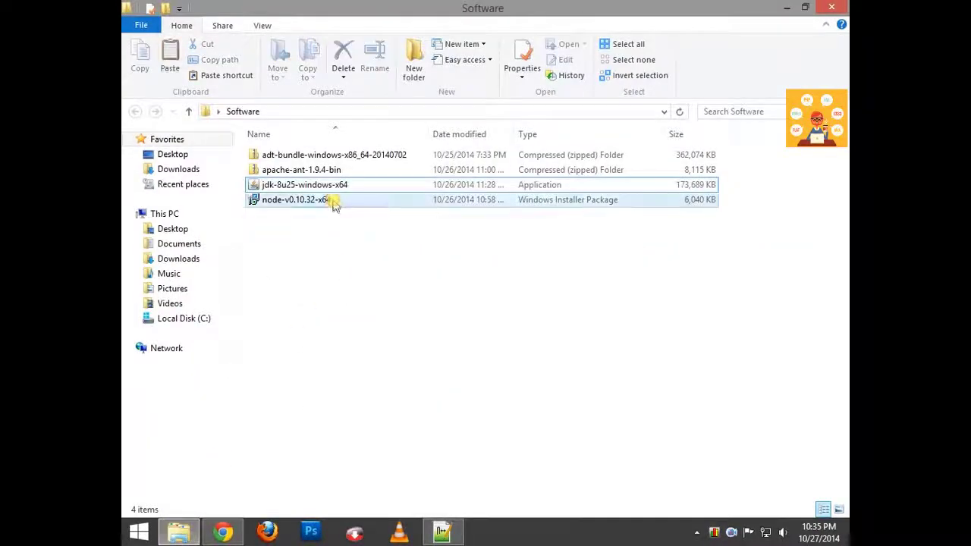
# - Run the node-v0.10.32-x64 installer from the Software folder, allow it to run, and minimise the folder window
pyautogui.click(335, 201)
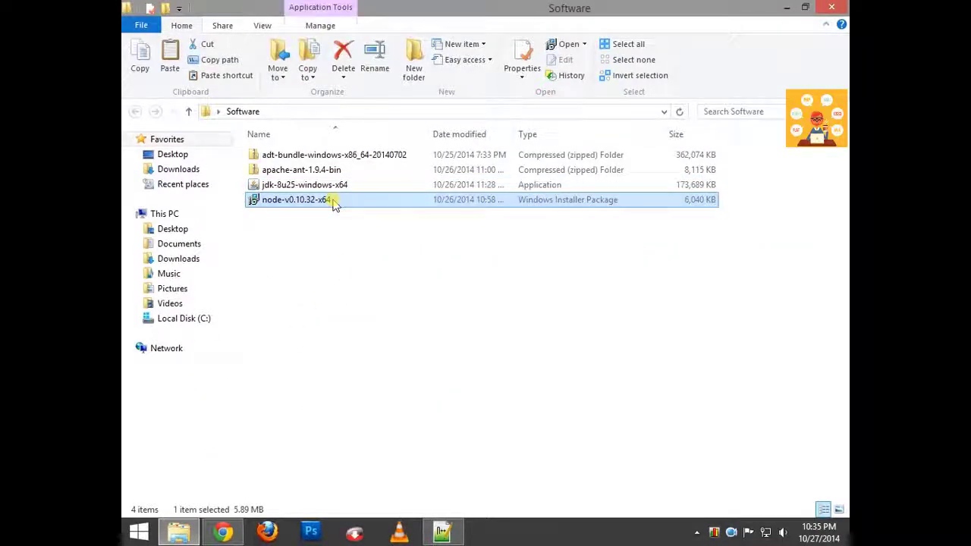
pyautogui.rightClick(334, 199)
pyautogui.click(371, 174)
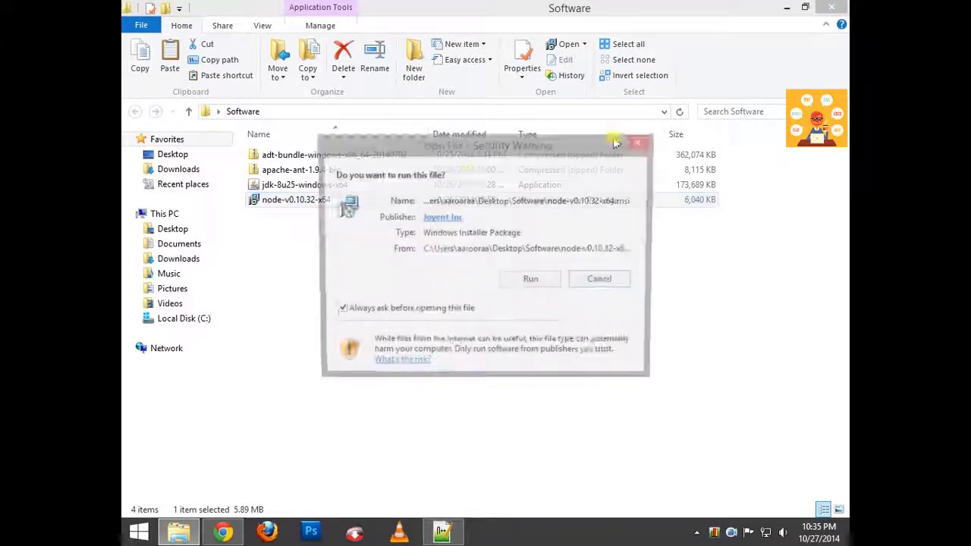
pyautogui.click(547, 277)
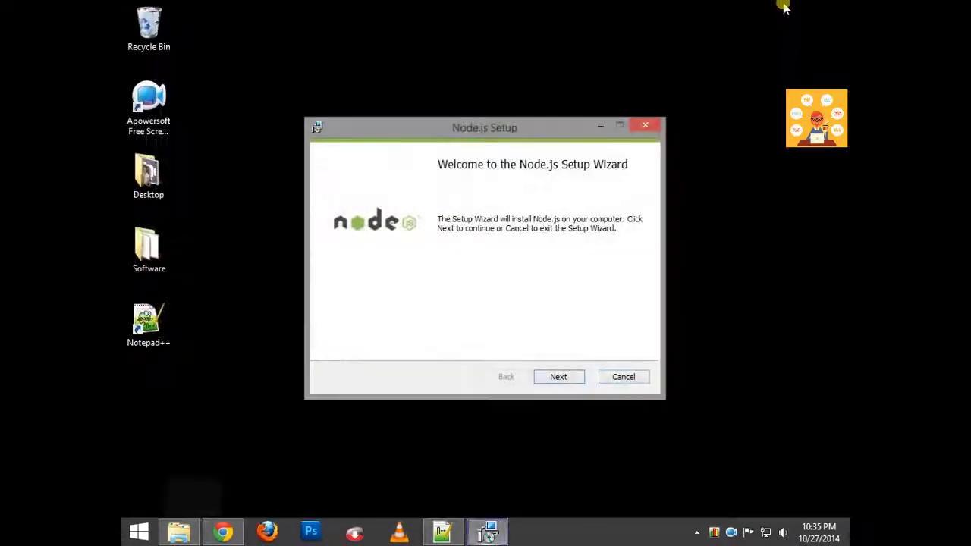
pyautogui.click(785, 7)
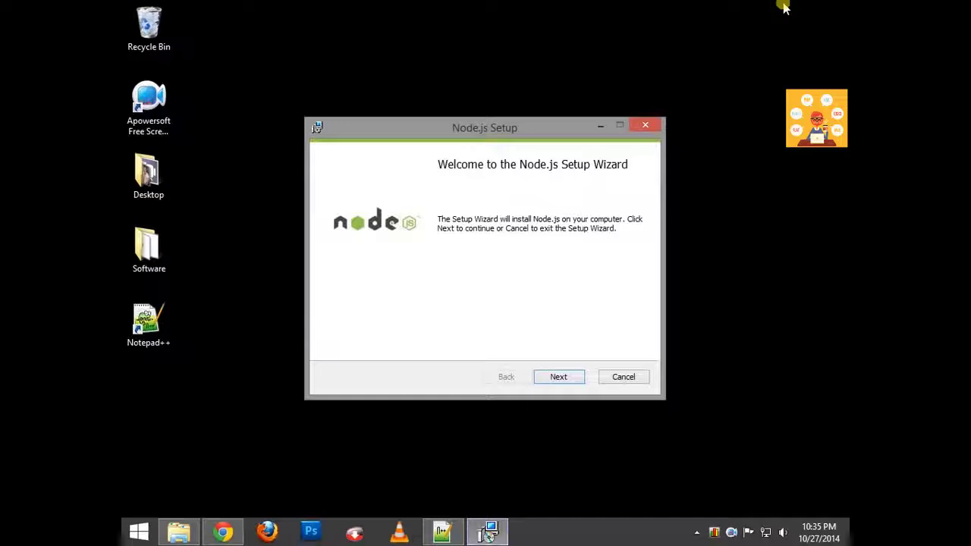
# - Accept the license agreement and install Node.js to C:\Program Files\nodejs\ with the default features
pyautogui.click(558, 376)
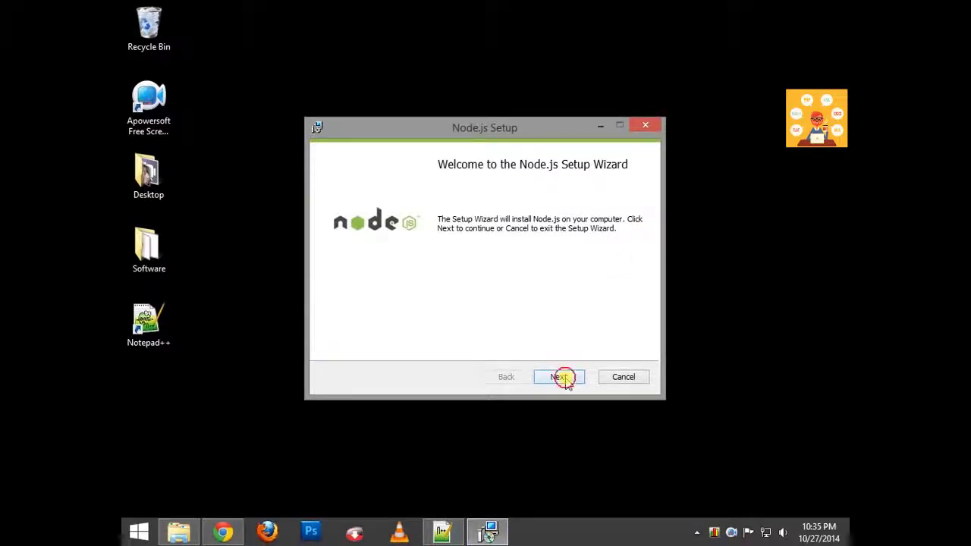
pyautogui.click(488, 345)
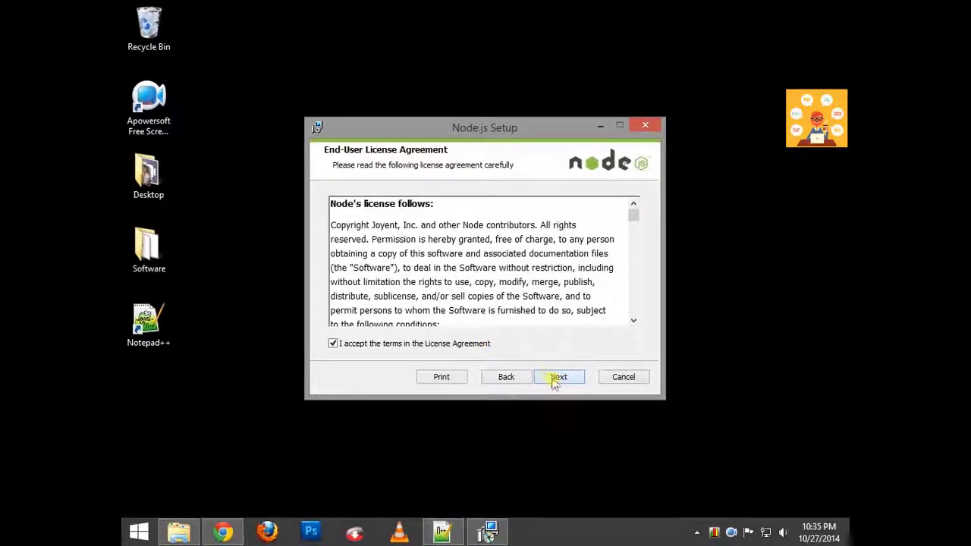
pyautogui.click(555, 379)
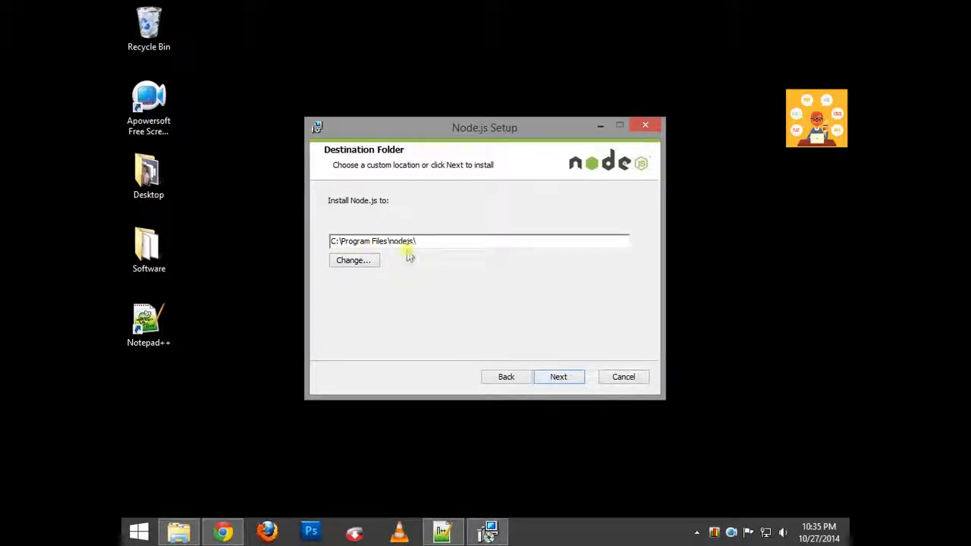
pyautogui.click(560, 376)
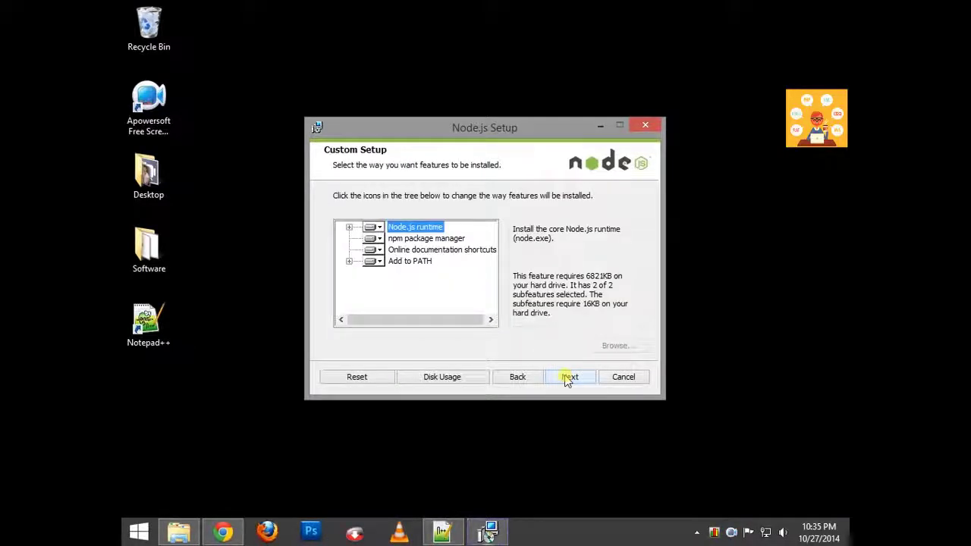
pyautogui.click(565, 378)
pyautogui.click(565, 376)
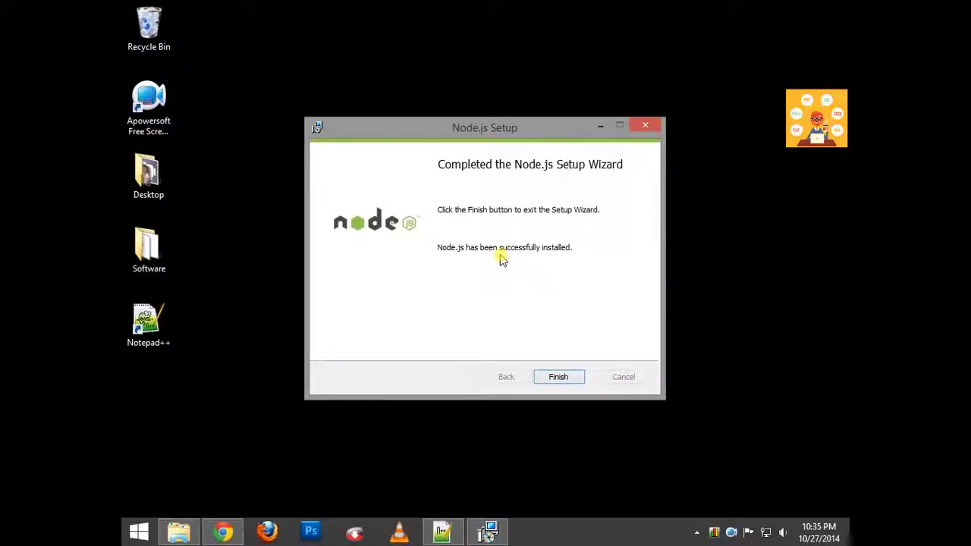
# - Finish the Node.js setup wizard and colour the Node.js entry green on the Installation slide
pyautogui.click(560, 376)
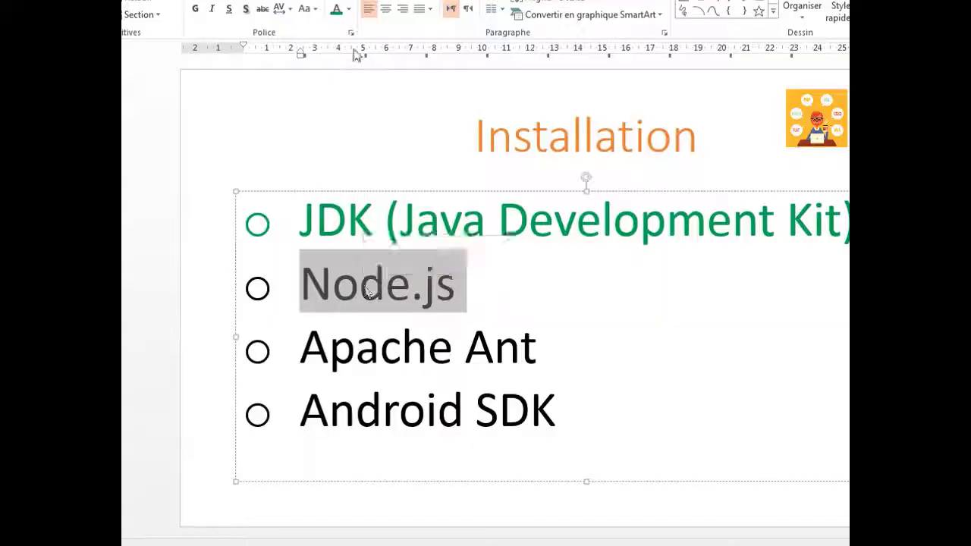
pyautogui.click(336, 10)
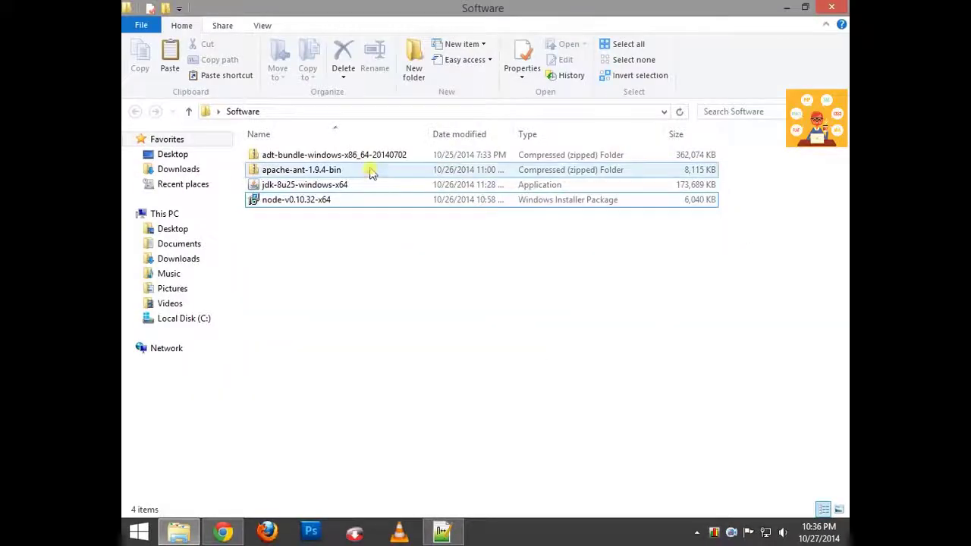
pyautogui.click(369, 174)
pyautogui.rightClick(376, 156)
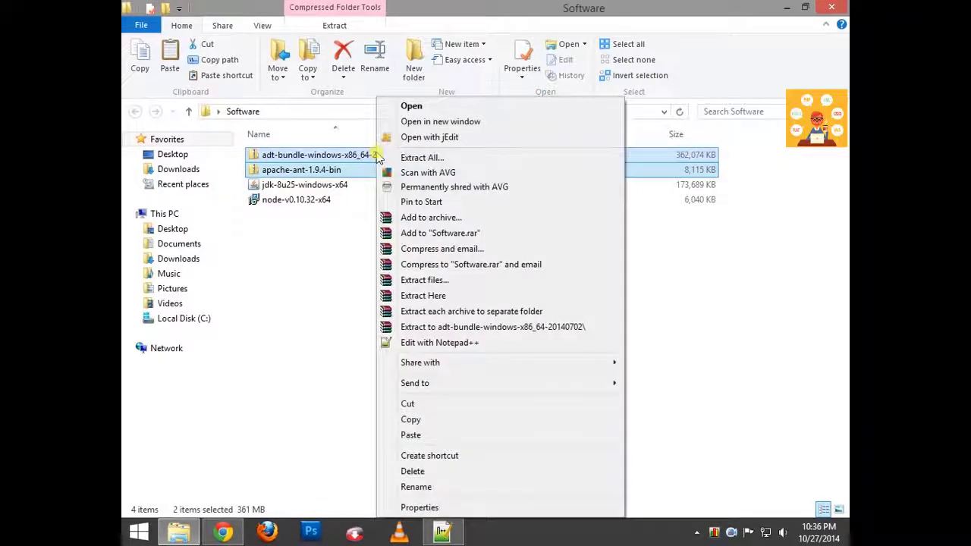
pyautogui.click(412, 422)
# - Create a folder named cordova on Local Disk (C:)
pyautogui.click(204, 322)
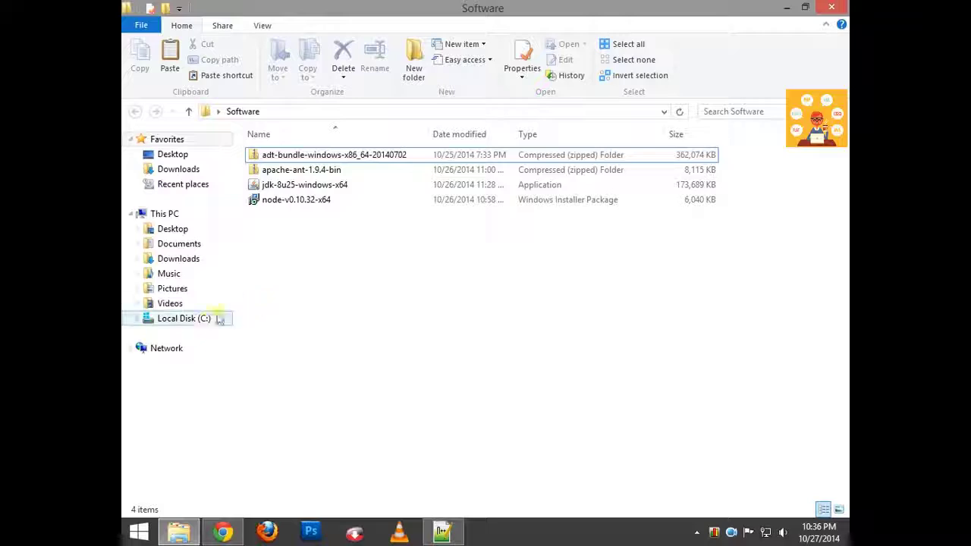
pyautogui.rightClick(417, 312)
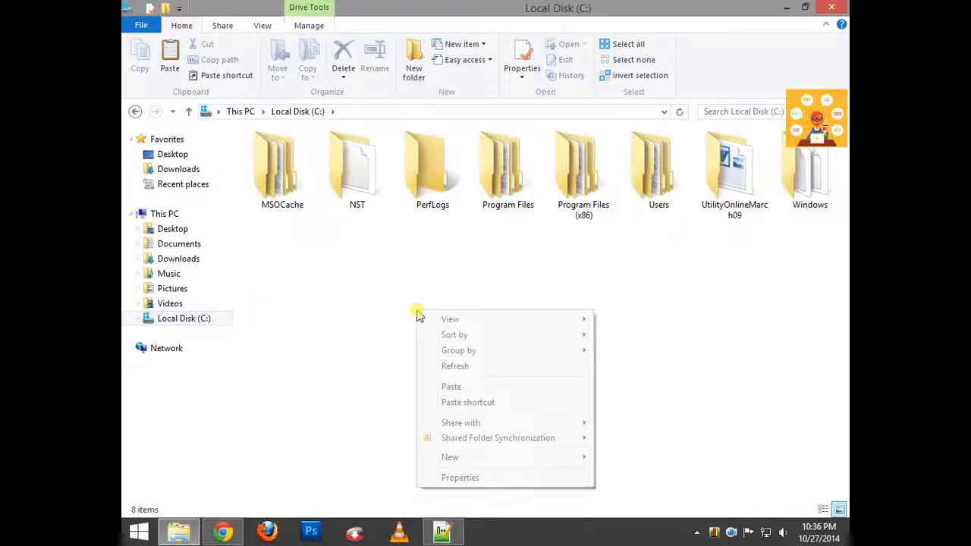
pyautogui.moveTo(591, 458)
pyautogui.click(624, 460)
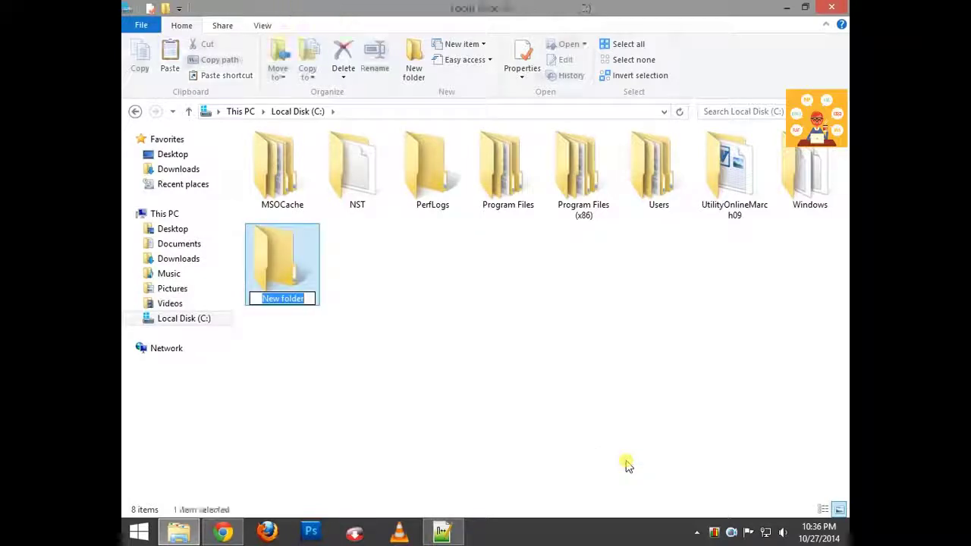
pyautogui.write('cordova')
pyautogui.press('Return')
# - Open the cordova folder and paste the two copied archives into it
pyautogui.doubleClick(293, 279)
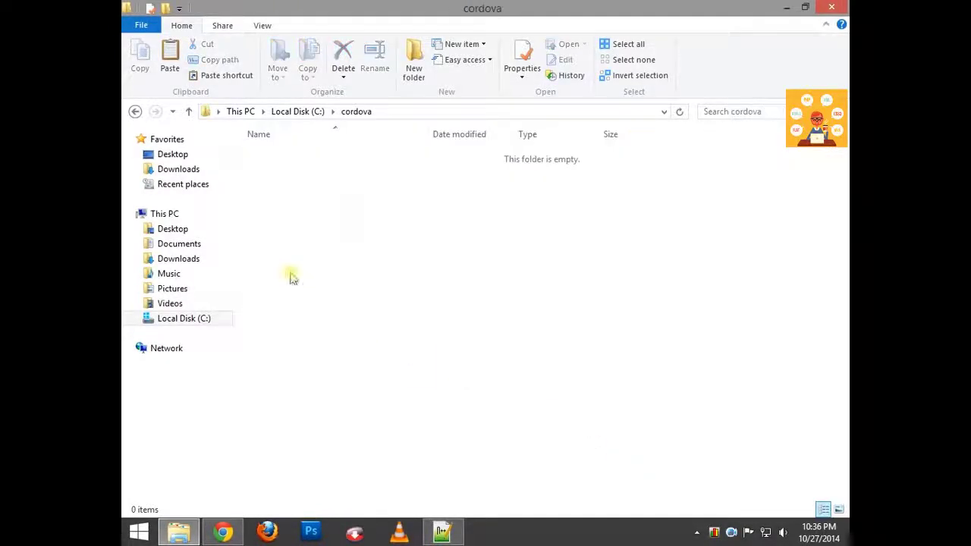
pyautogui.rightClick(350, 219)
pyautogui.click(387, 312)
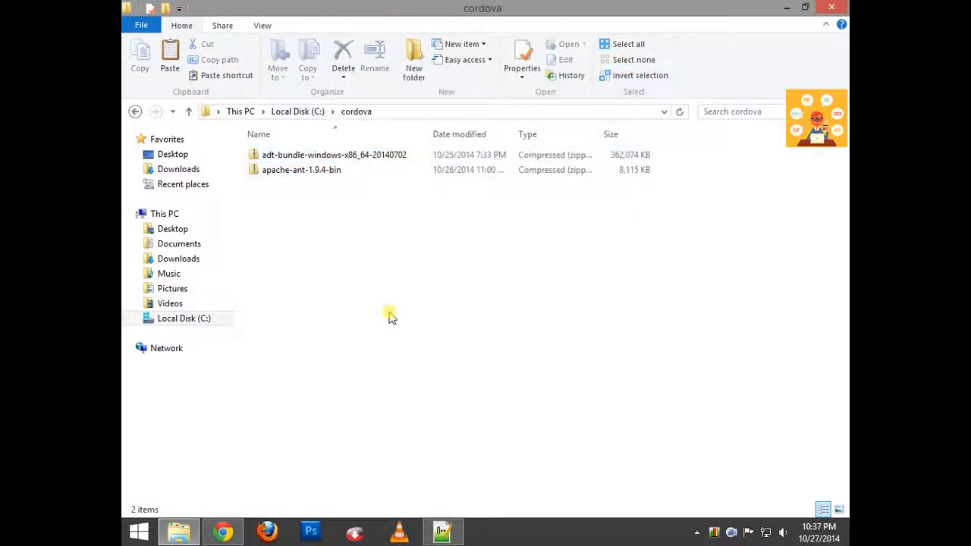
pyautogui.click(355, 172)
pyautogui.rightClick(355, 171)
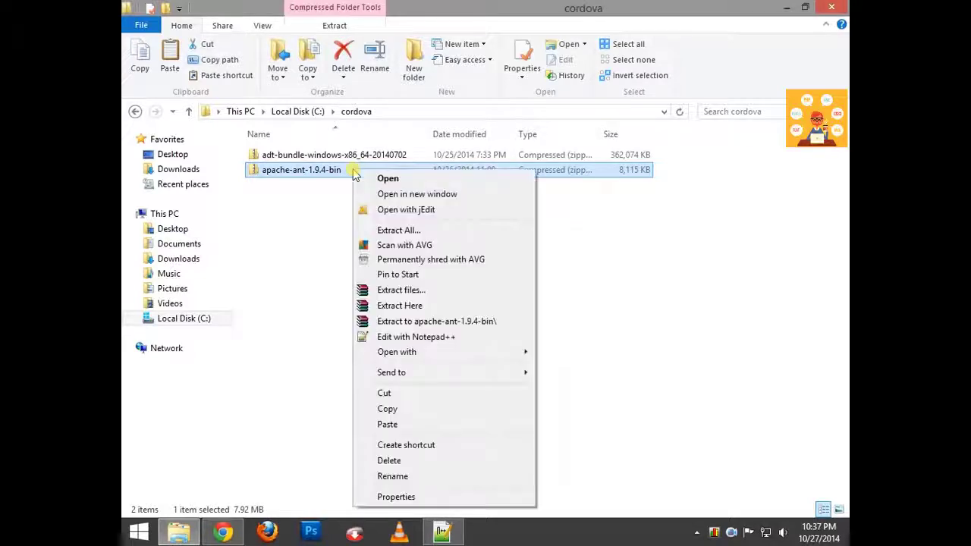
pyautogui.click(326, 185)
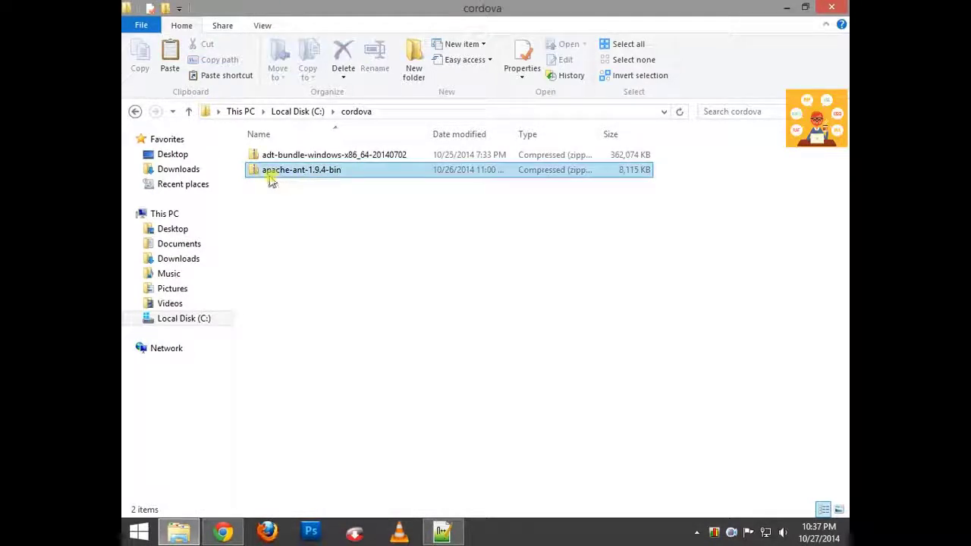
# - Extract the apache-ant-1.9.4-bin archive directly into the cordova folder and check the extracted apache-ant-1.9.4 folder's contents
pyautogui.rightClick(314, 172)
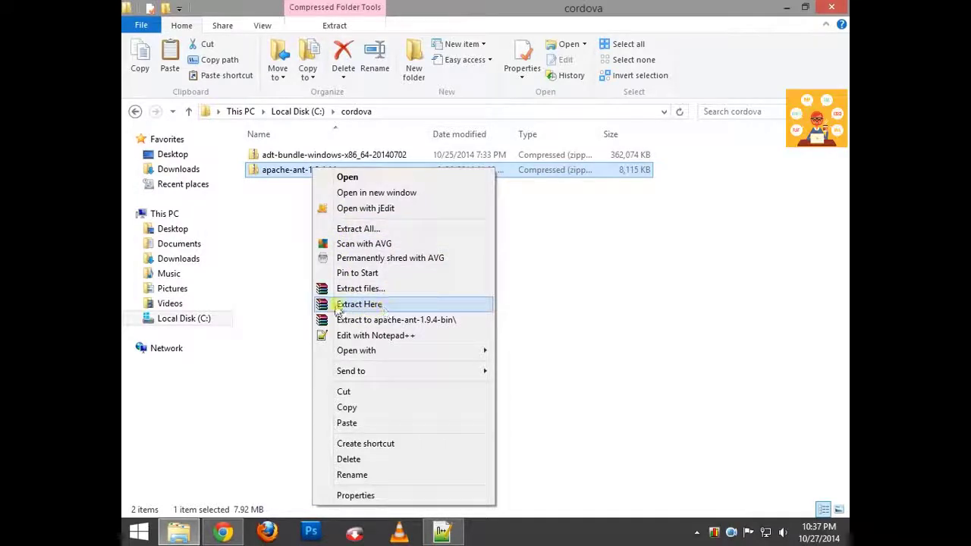
pyautogui.click(363, 304)
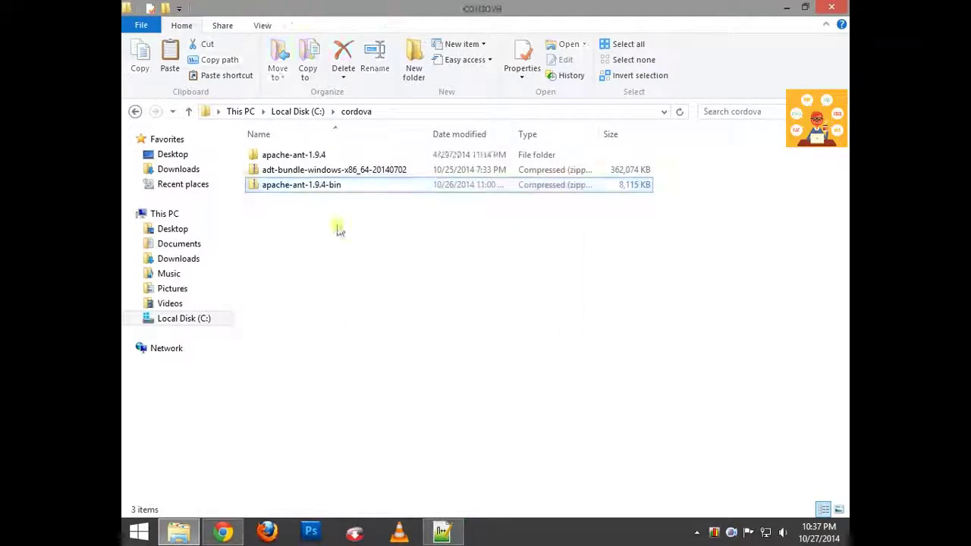
pyautogui.doubleClick(314, 154)
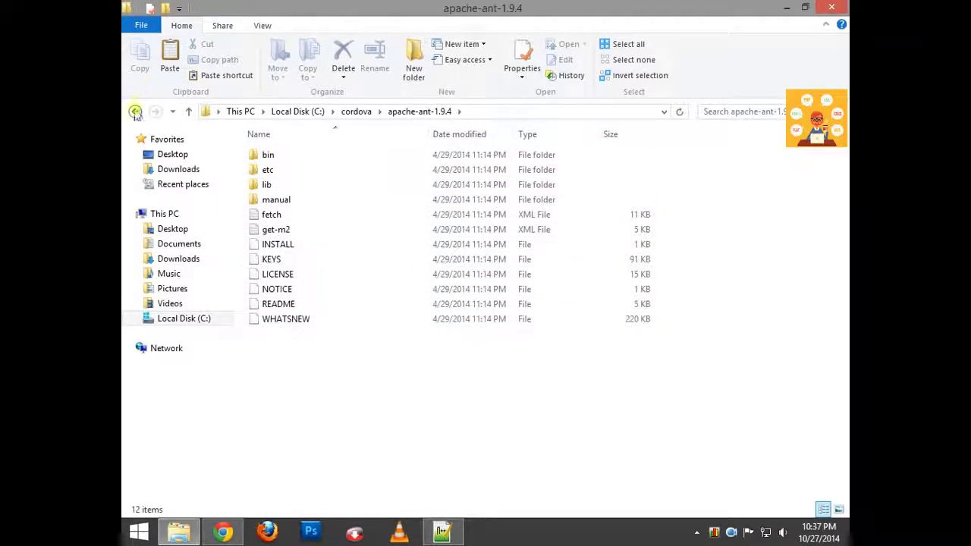
pyautogui.click(135, 113)
# - Switch to the PowerPoint Installation slide and colour the Apache Ant entry green
pyautogui.click(624, 316)
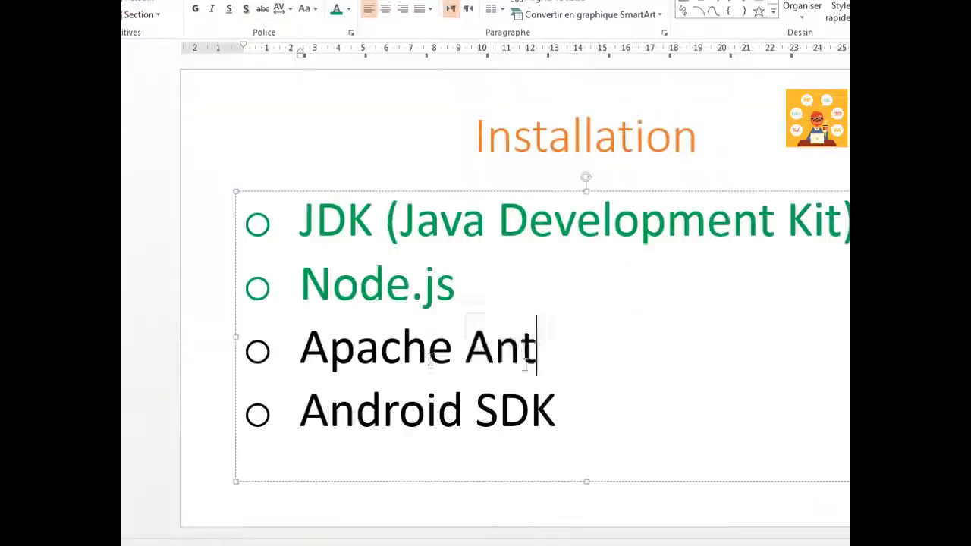
pyautogui.moveTo(526, 357); pyautogui.dragTo(302, 350)
pyautogui.click(336, 10)
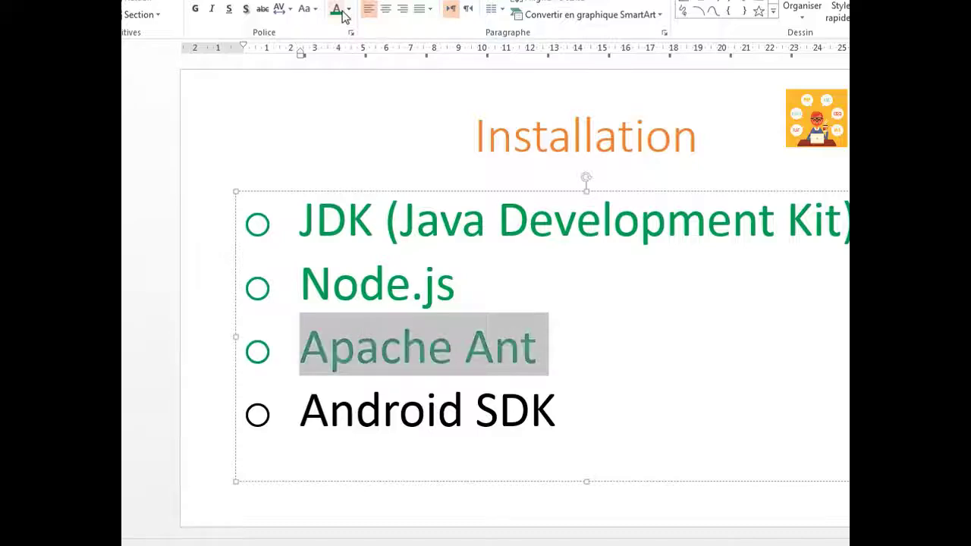
pyautogui.click(540, 348)
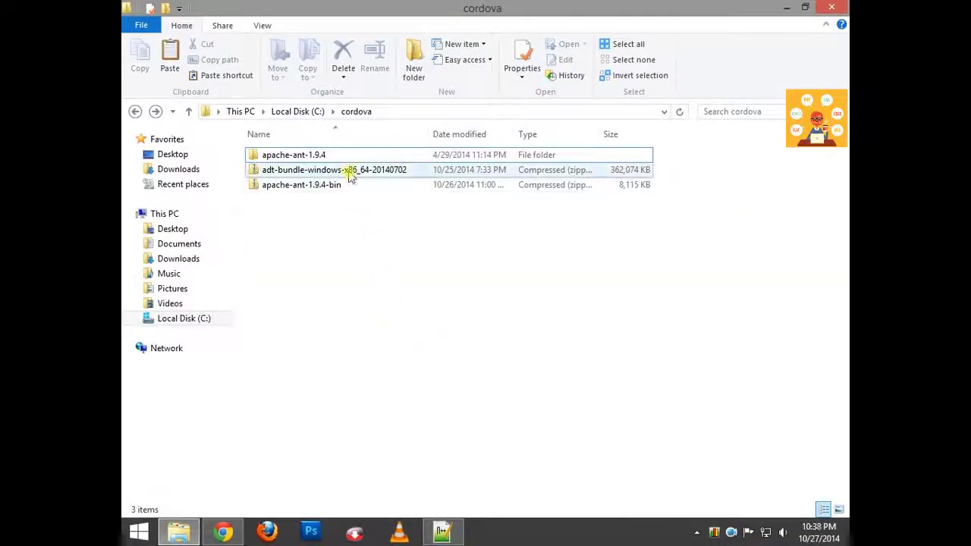
pyautogui.click(351, 174)
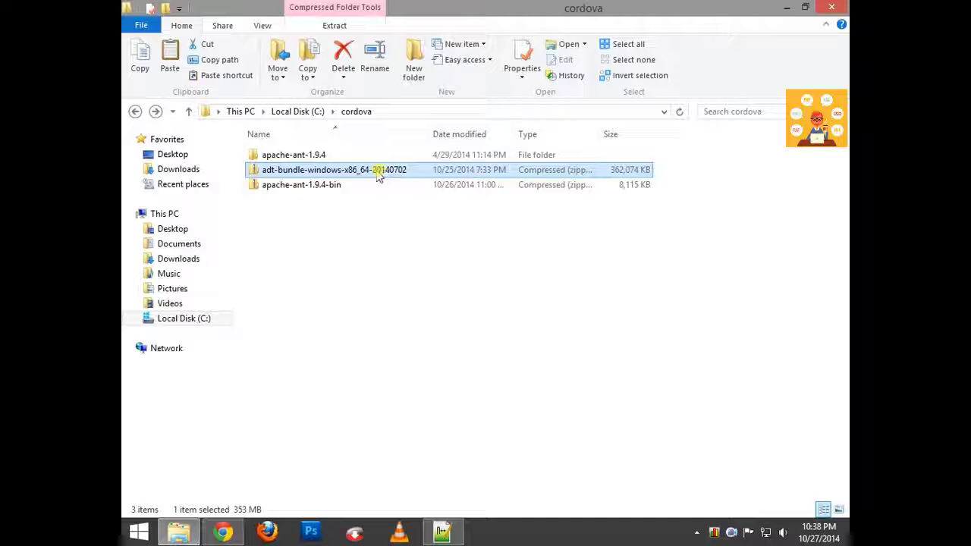
pyautogui.rightClick(331, 174)
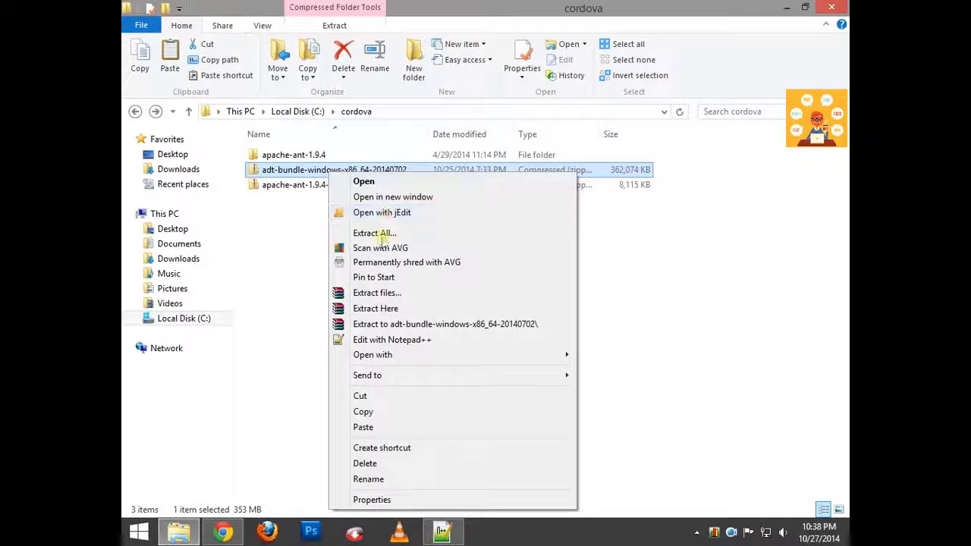
pyautogui.click(387, 315)
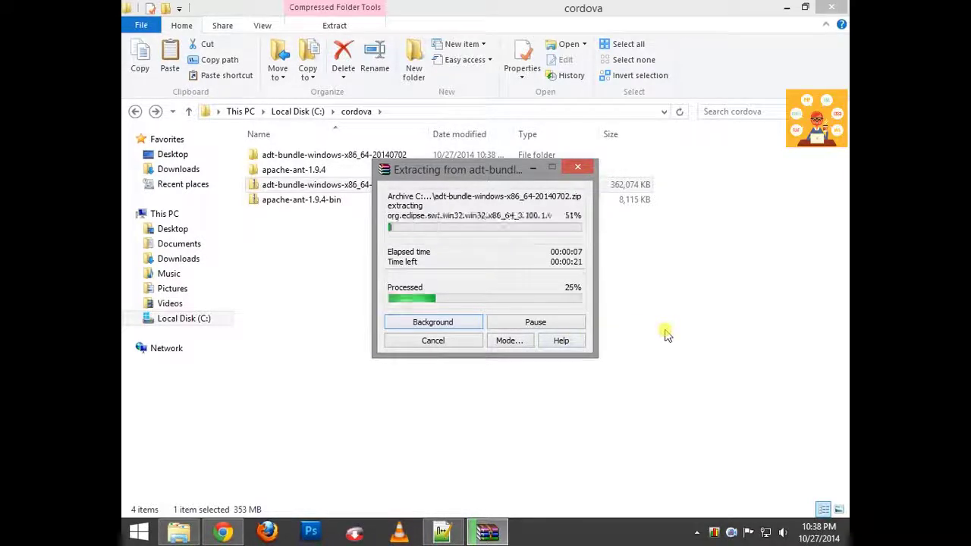
pyautogui.click(831, 7)
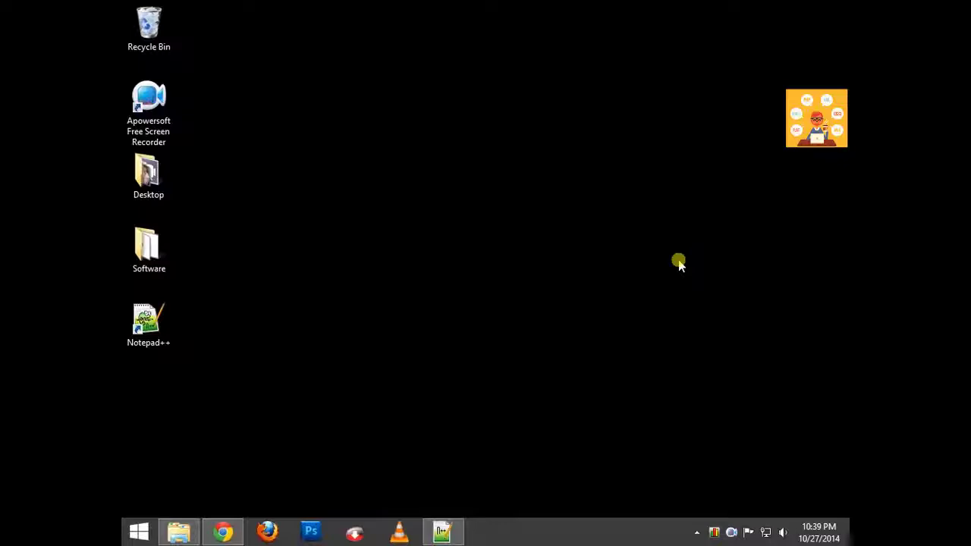
pyautogui.click(178, 530)
pyautogui.click(390, 156)
pyautogui.doubleClick(379, 158)
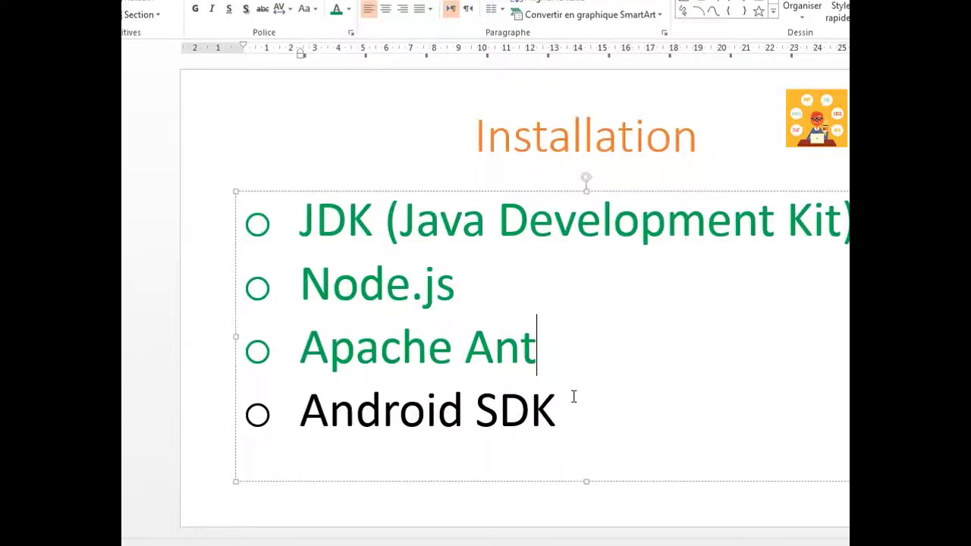
# - Colour the Android SDK entry green on the Installation slide
pyautogui.moveTo(570, 409); pyautogui.dragTo(300, 410)
pyautogui.click(338, 11)
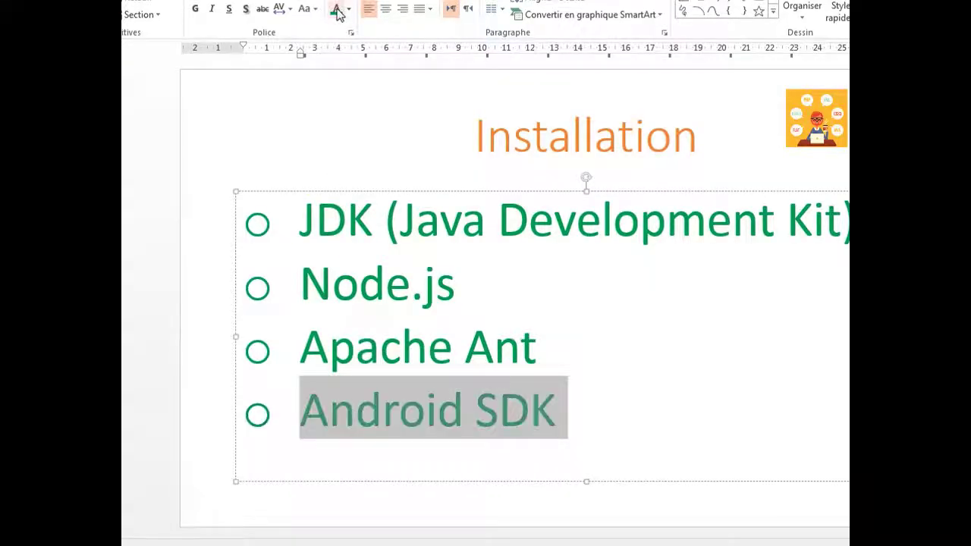
pyautogui.click(553, 395)
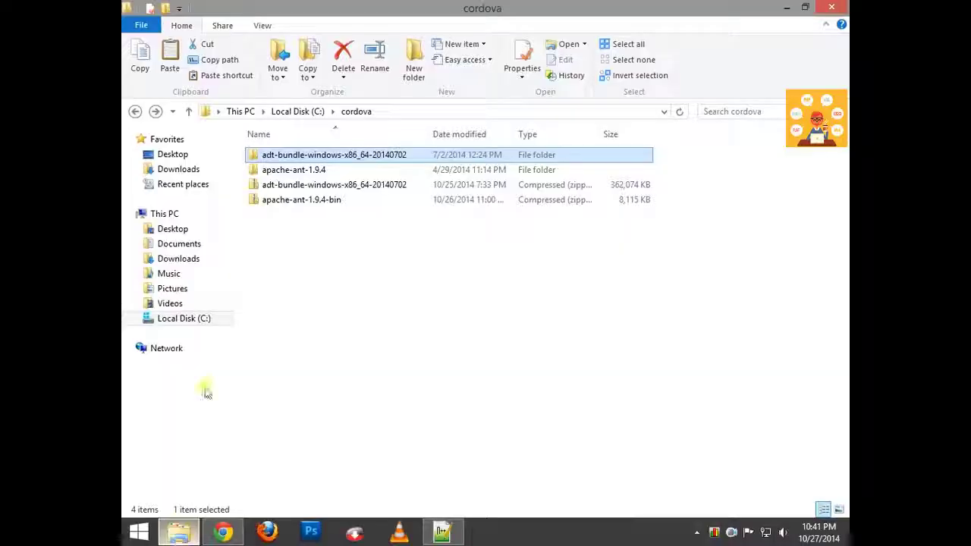
# - Open the Environment Variables dialog through This PC's advanced system settings, clearing the System and File Explorer windows out of the way
pyautogui.click(308, 278)
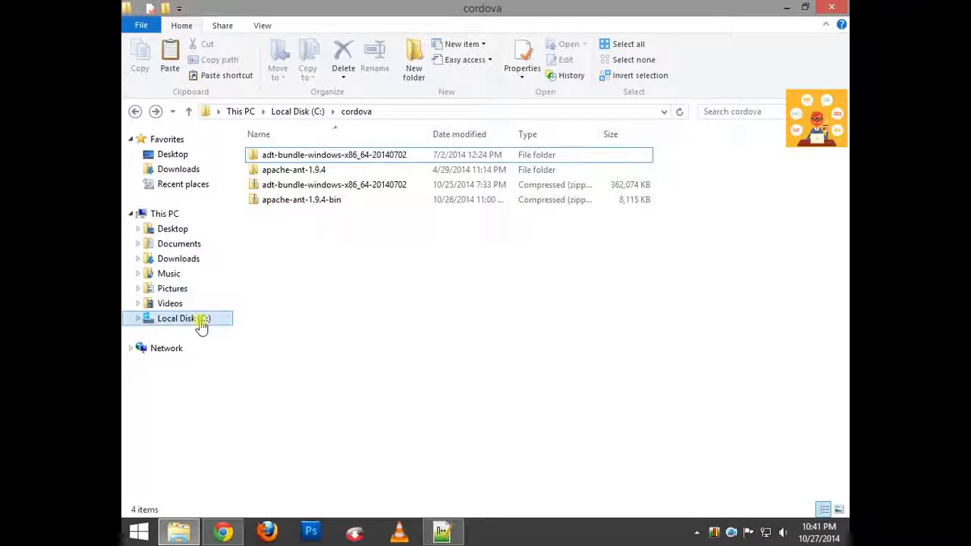
pyautogui.click(164, 214)
pyautogui.rightClick(165, 216)
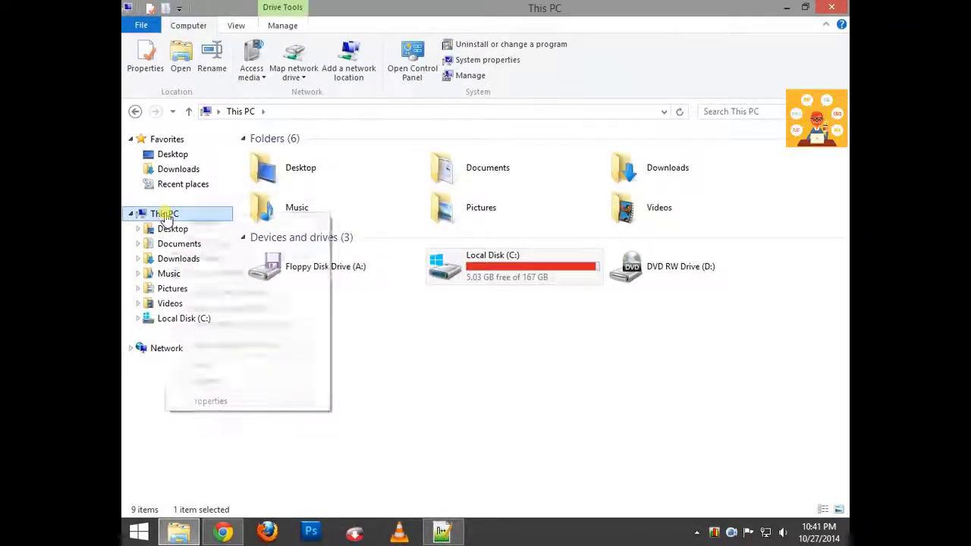
pyautogui.click(241, 401)
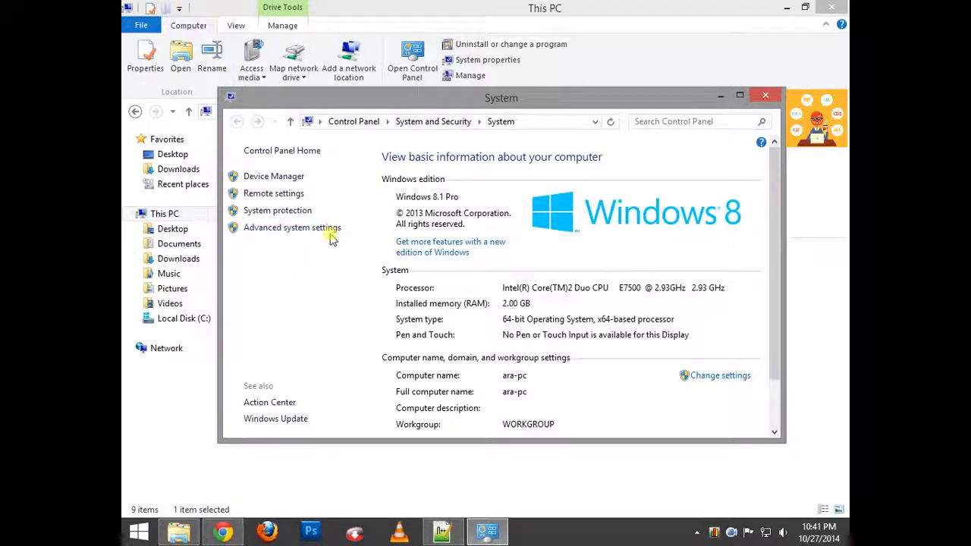
pyautogui.click(306, 235)
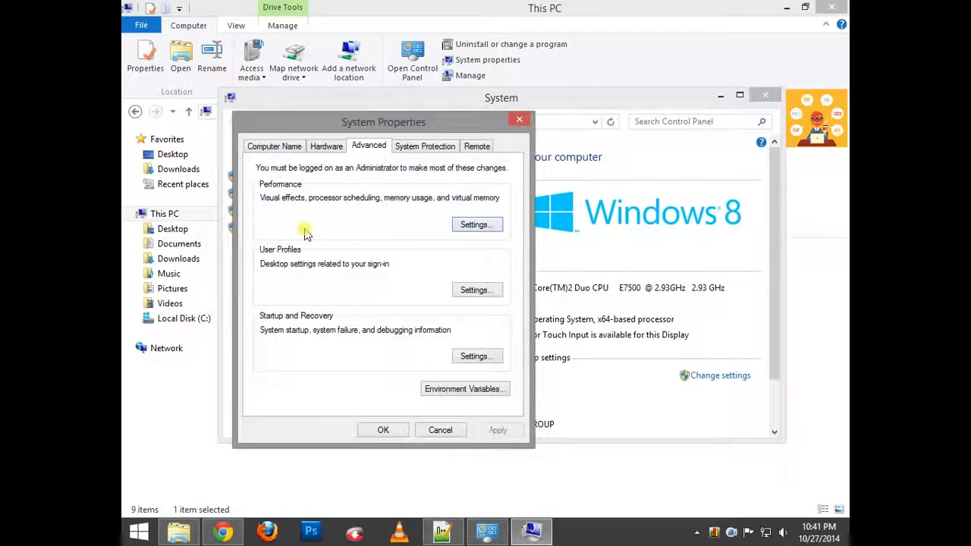
pyautogui.click(771, 99)
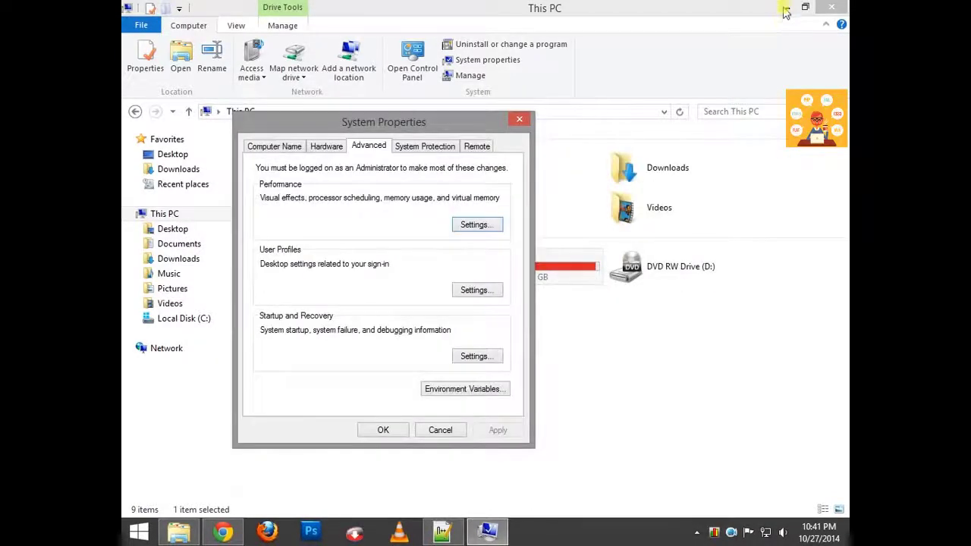
pyautogui.click(785, 7)
pyautogui.moveTo(448, 123); pyautogui.dragTo(537, 100)
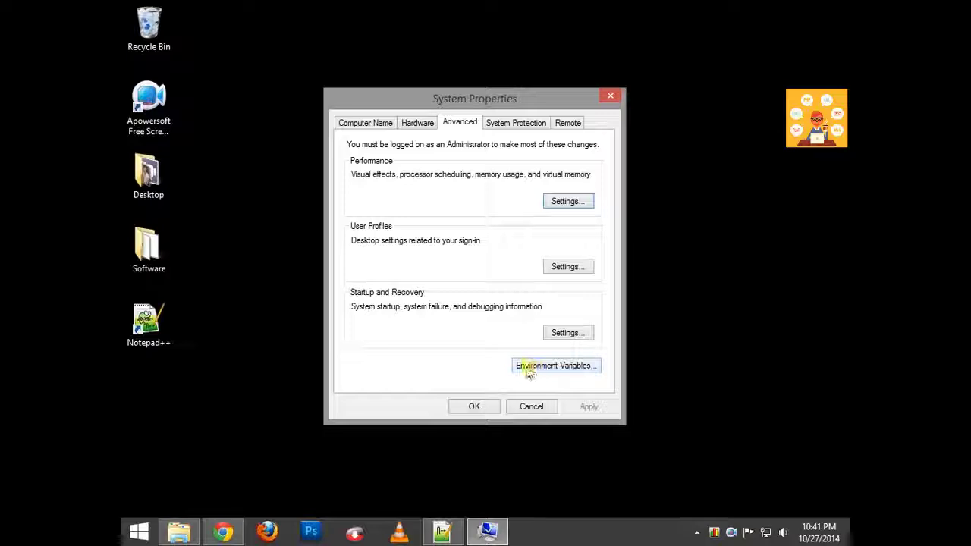
pyautogui.click(569, 367)
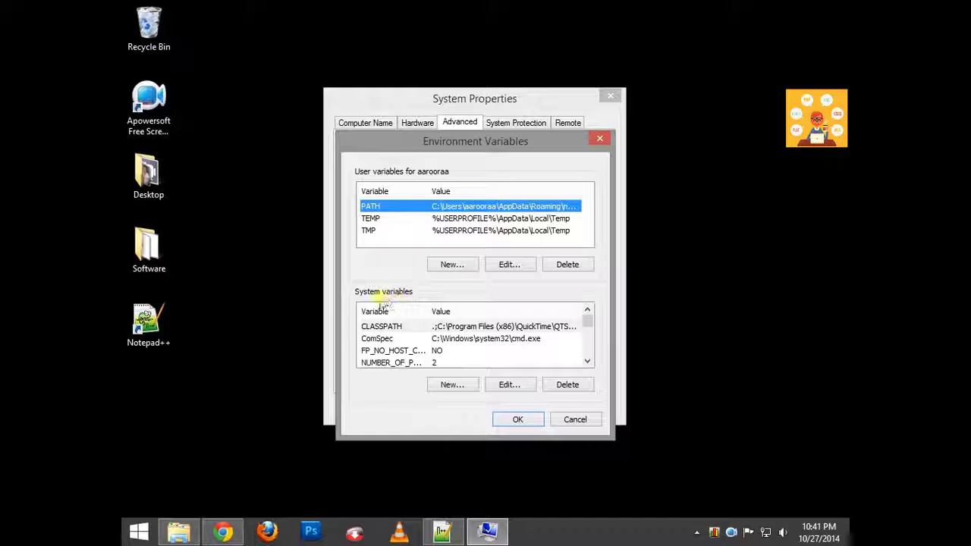
# - Append a semicolon to the end of the Path system variable's value
pyautogui.click(435, 329)
pyautogui.scroll(-1, 444, 336)
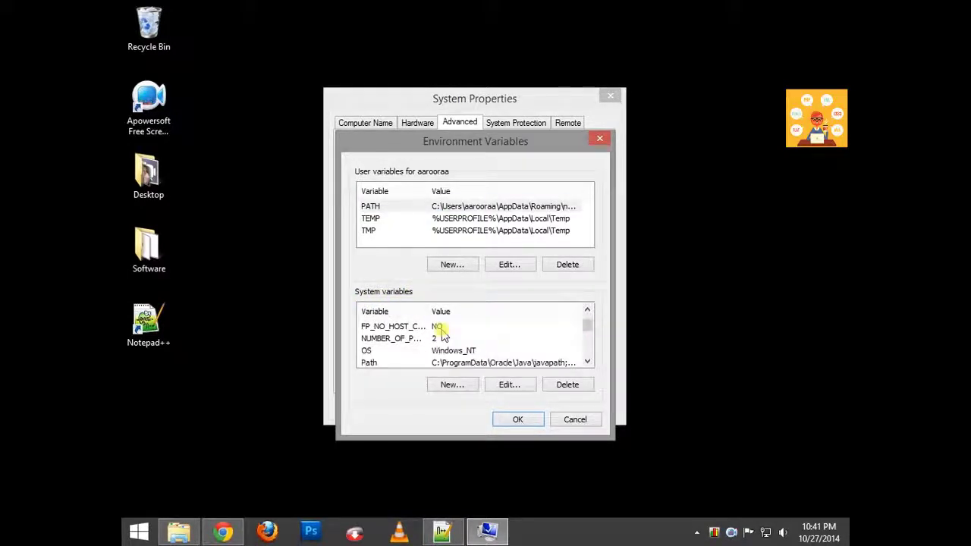
pyautogui.click(586, 311)
pyautogui.click(586, 311)
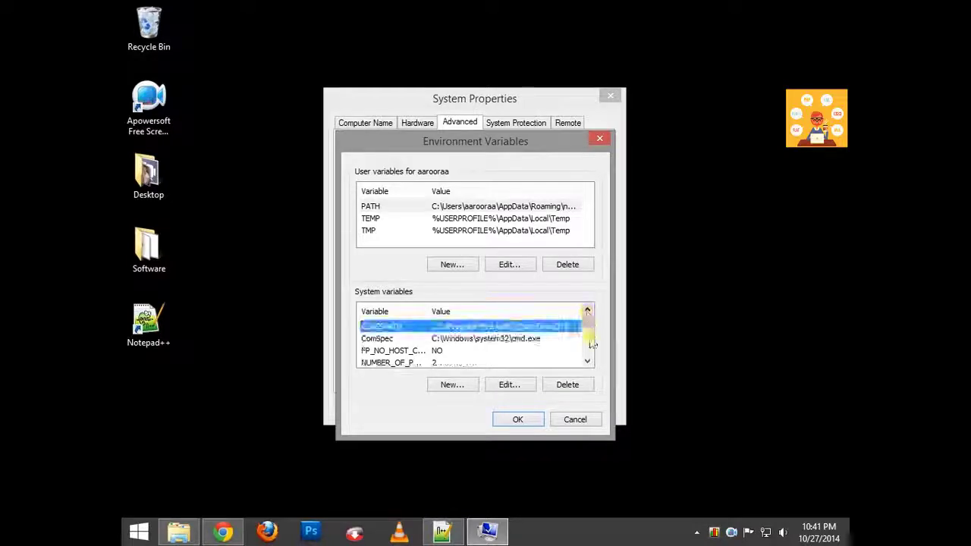
pyautogui.click(587, 363)
pyautogui.click(587, 362)
pyautogui.click(587, 363)
pyautogui.click(587, 363)
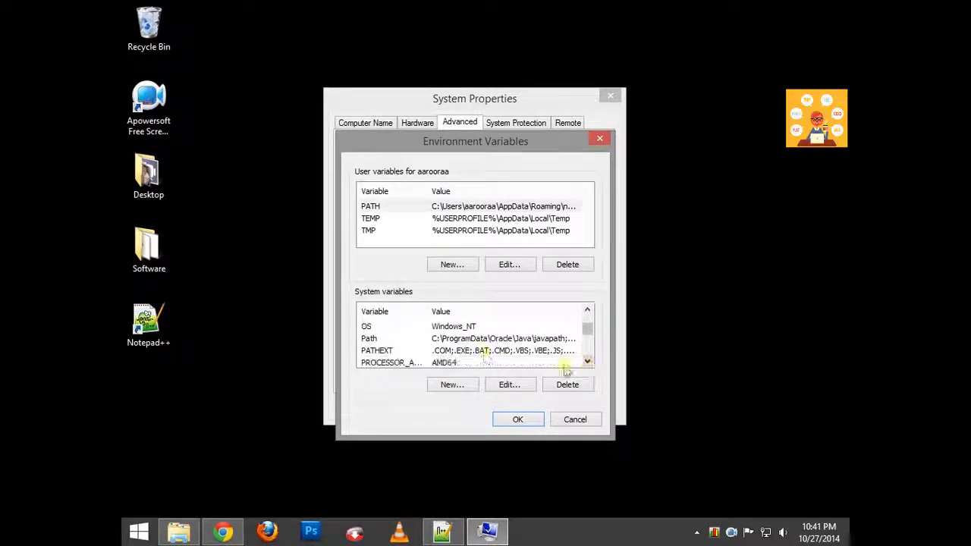
pyautogui.click(371, 341)
pyautogui.click(427, 343)
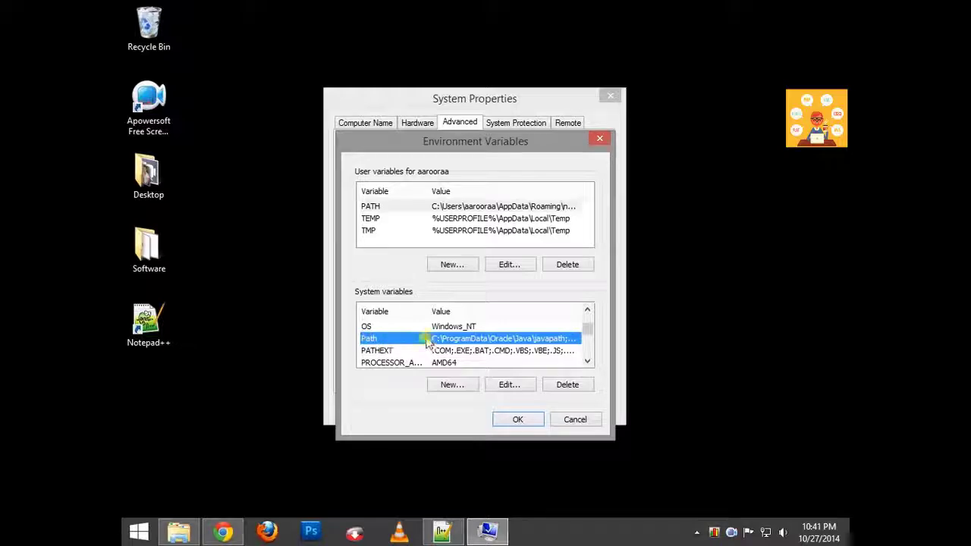
pyautogui.click(507, 386)
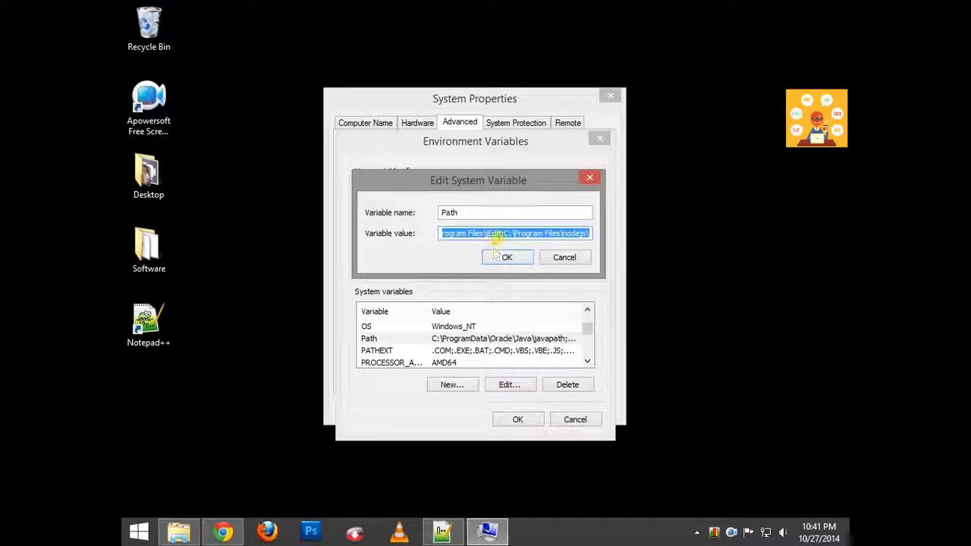
pyautogui.click(500, 235)
pyautogui.doubleClick(581, 235)
pyautogui.click(589, 234)
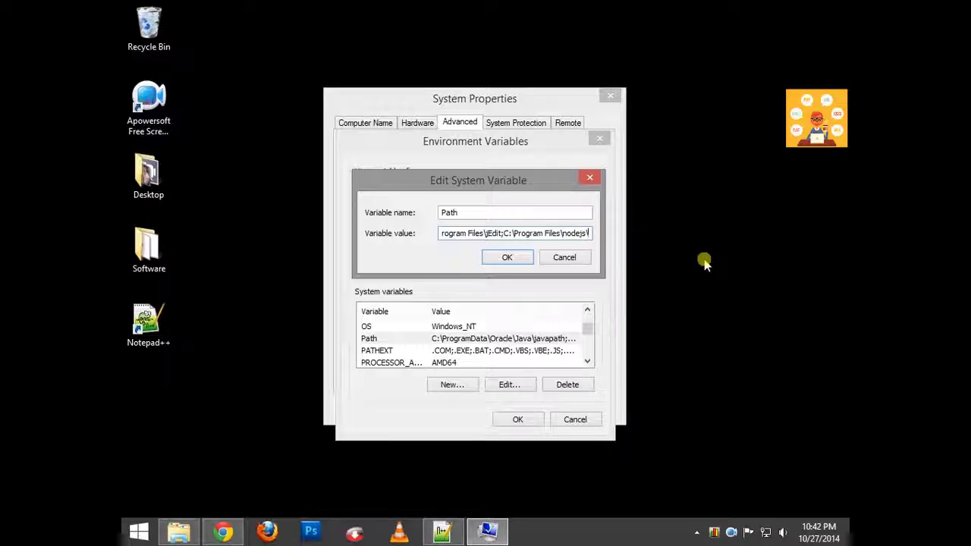
pyautogui.write(';')
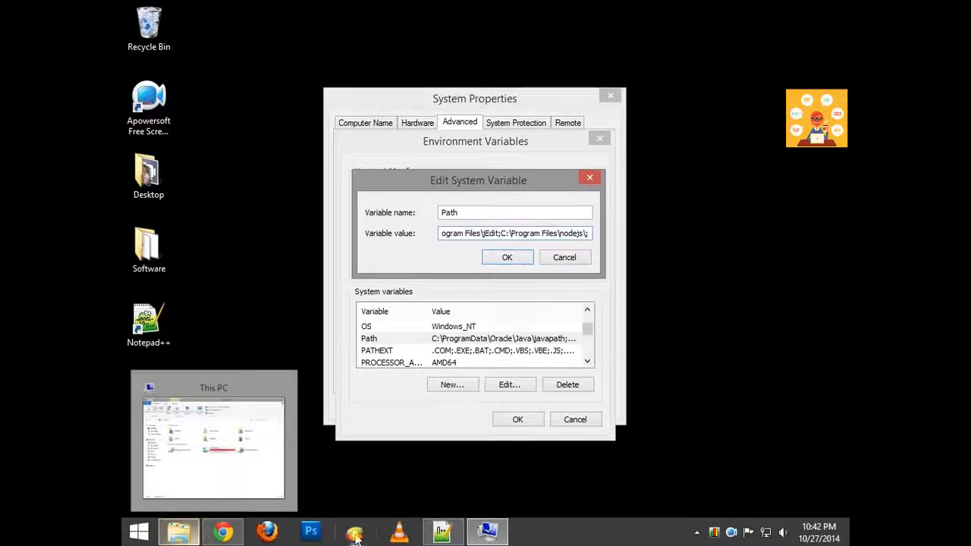
# - Copy the JDK bin folder path C:\Program Files\Java\jdk1.8.0_25\bin from File Explorer and return to the Path variable being edited
pyautogui.click(186, 531)
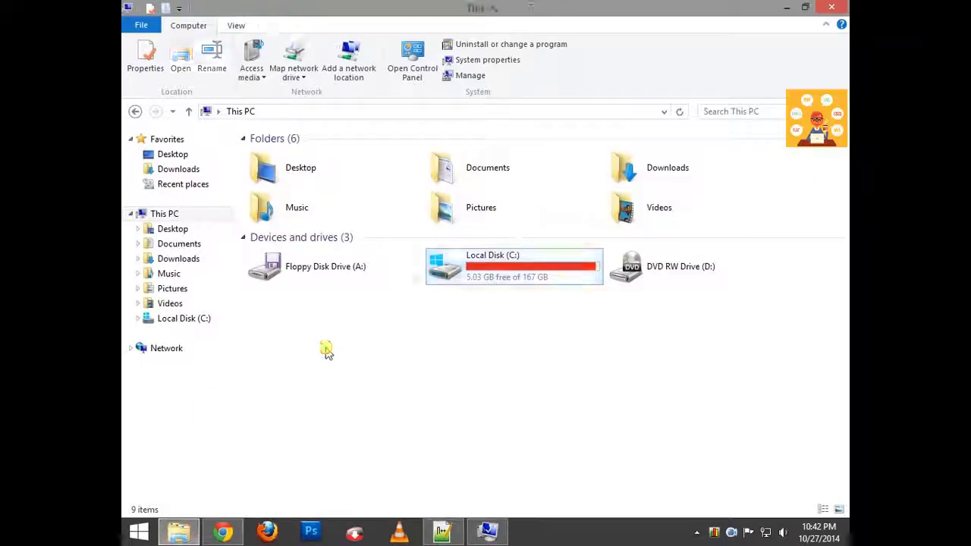
pyautogui.click(191, 320)
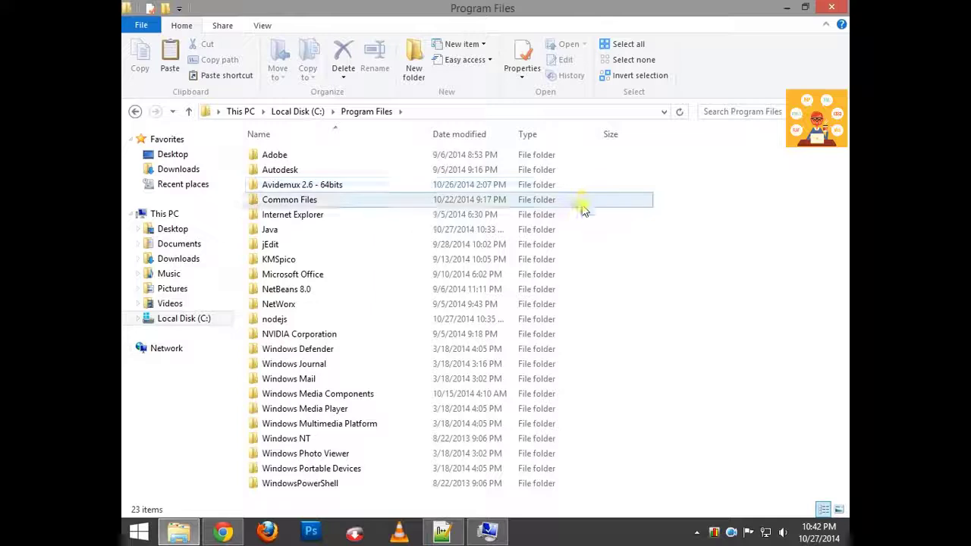
pyautogui.doubleClick(287, 230)
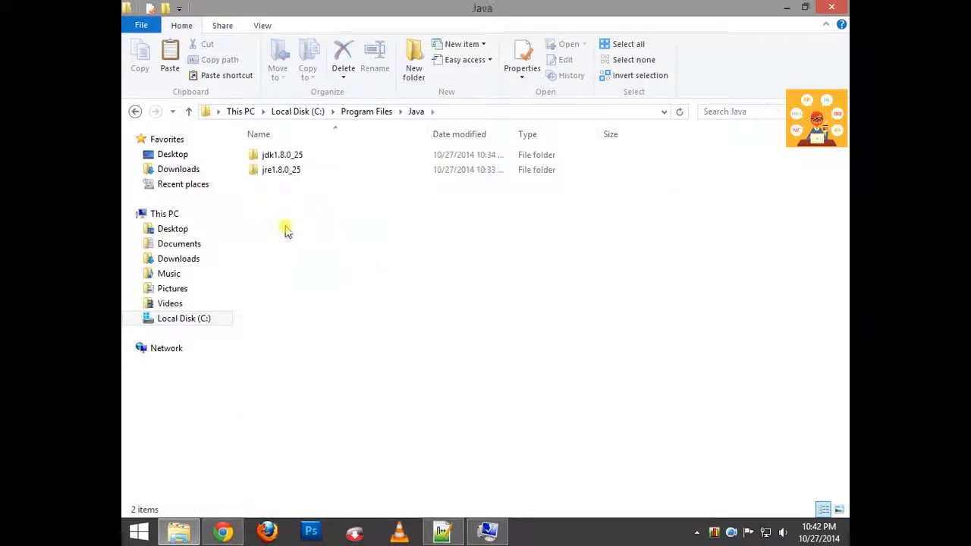
pyautogui.doubleClick(275, 158)
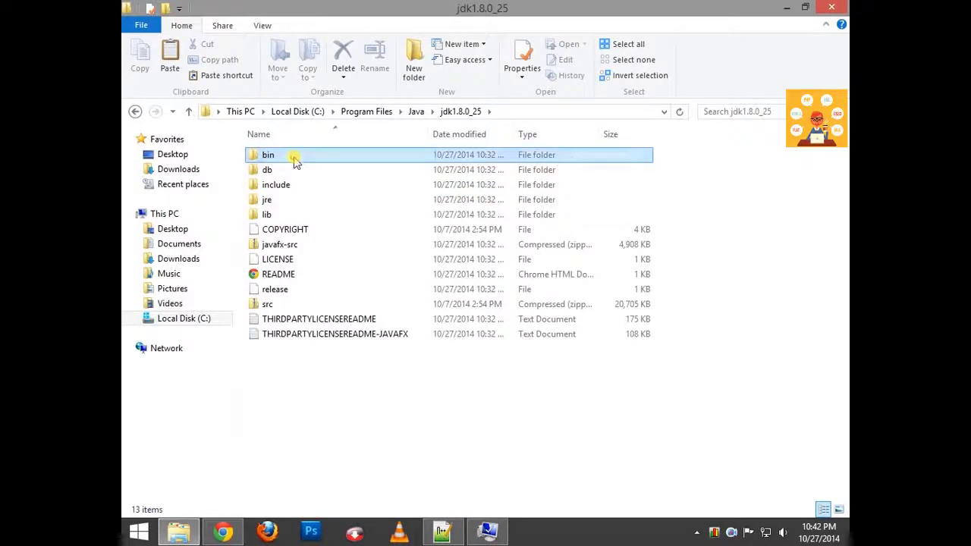
pyautogui.doubleClick(293, 156)
pyautogui.click(535, 111)
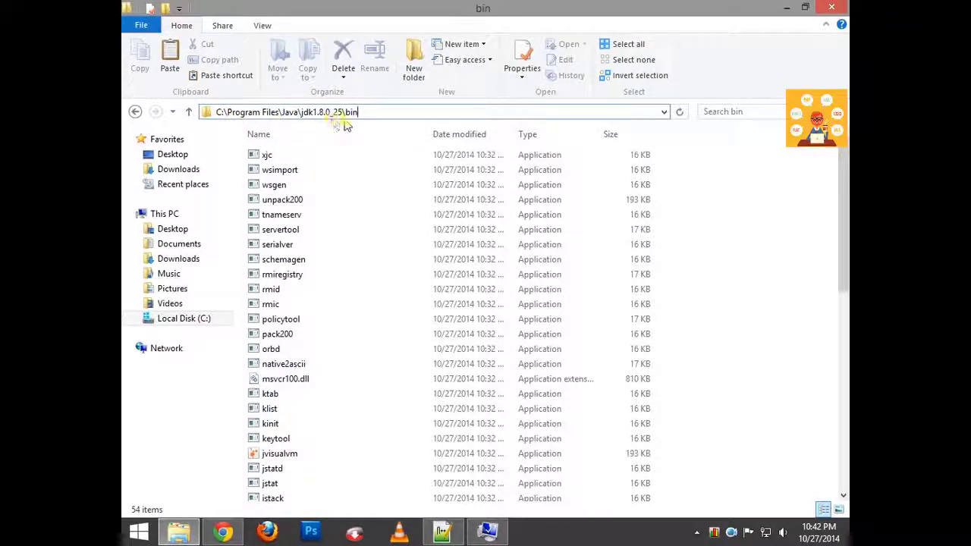
pyautogui.moveTo(366, 112); pyautogui.dragTo(214, 116)
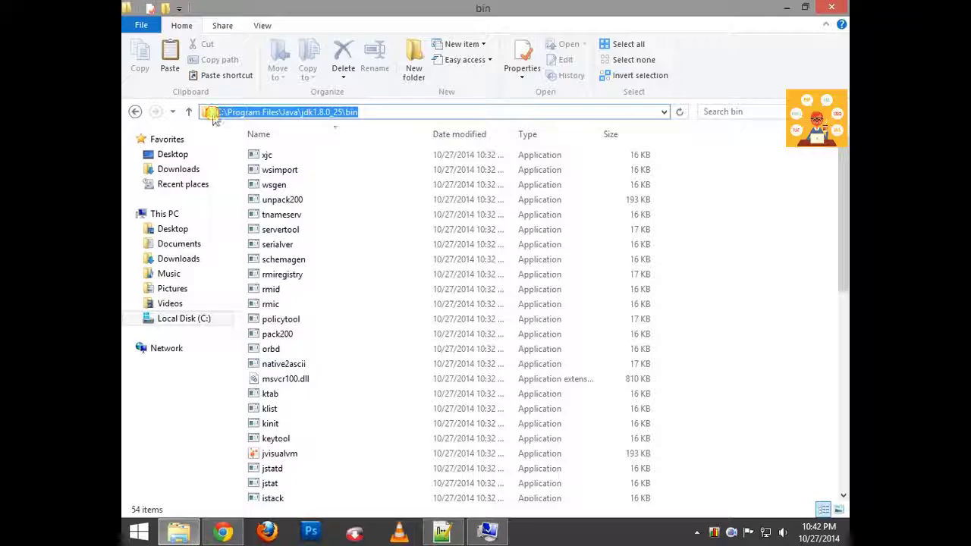
pyautogui.rightClick(226, 115)
pyautogui.click(256, 157)
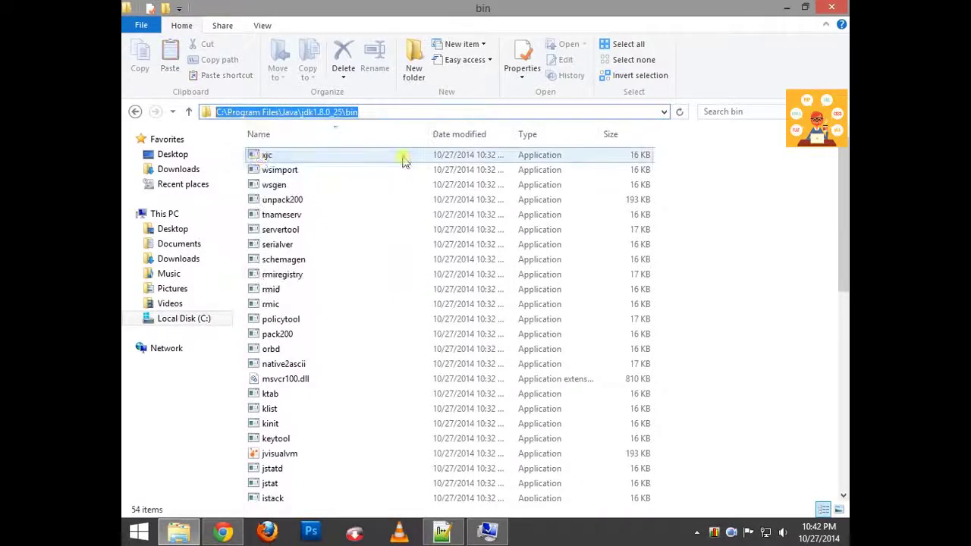
pyautogui.click(786, 8)
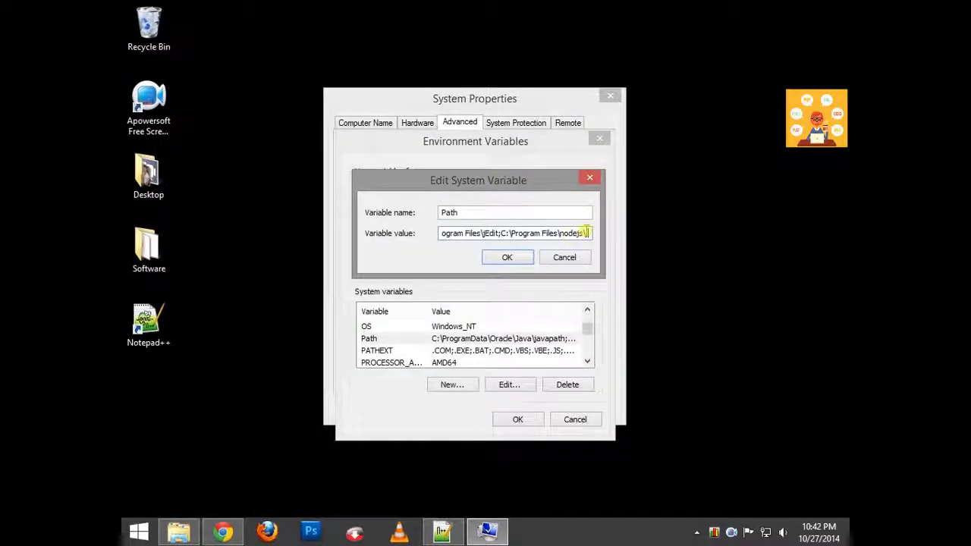
# - Paste the copied JDK bin folder path at the end of the Path value and add a semicolon after it
pyautogui.rightClick(588, 233)
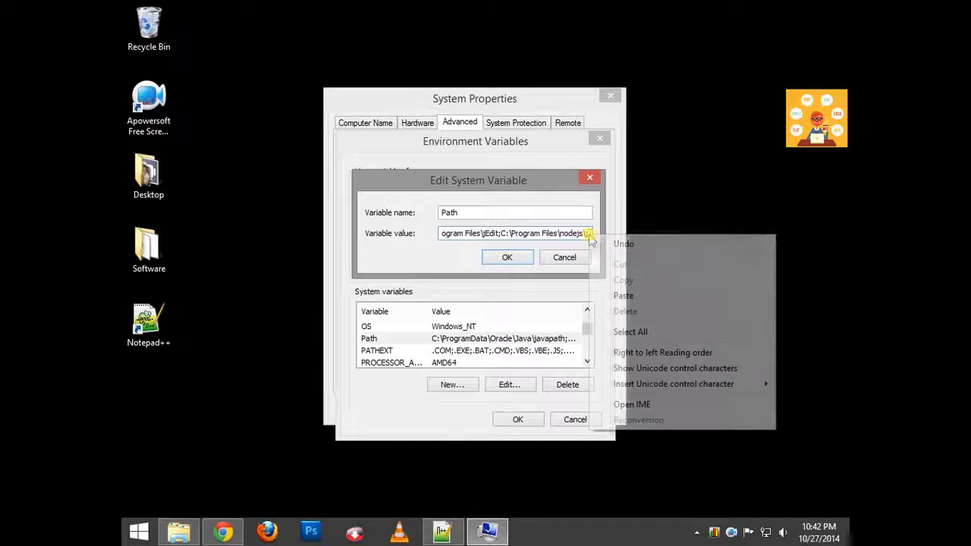
pyautogui.click(617, 294)
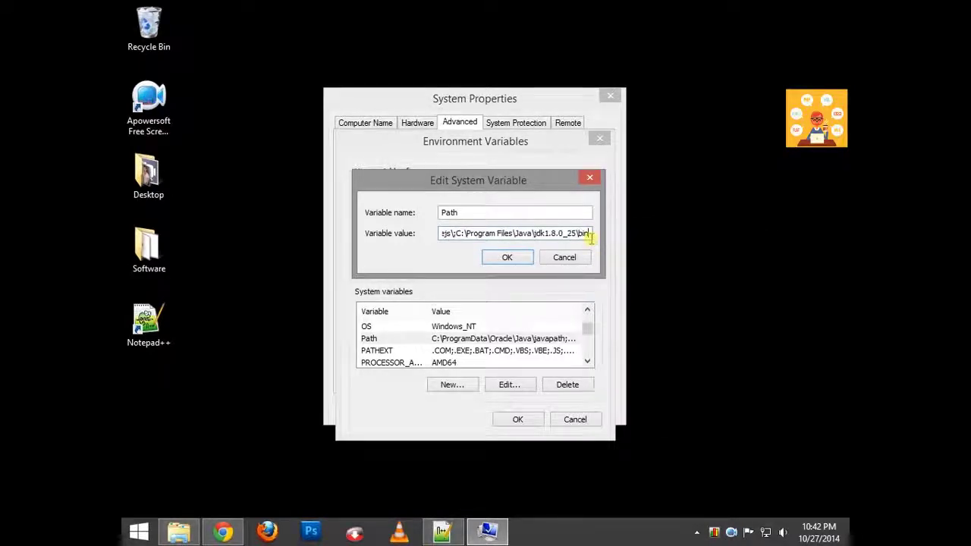
pyautogui.write(';')
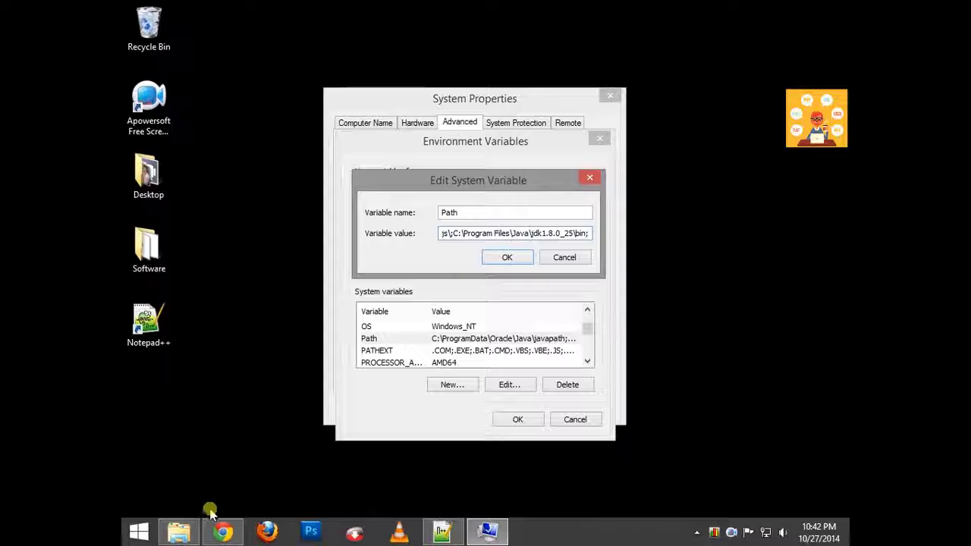
# - Copy the Node.js folder path C:\Program Files\nodejs from File Explorer and return to the Path variable being edited
pyautogui.click(191, 535)
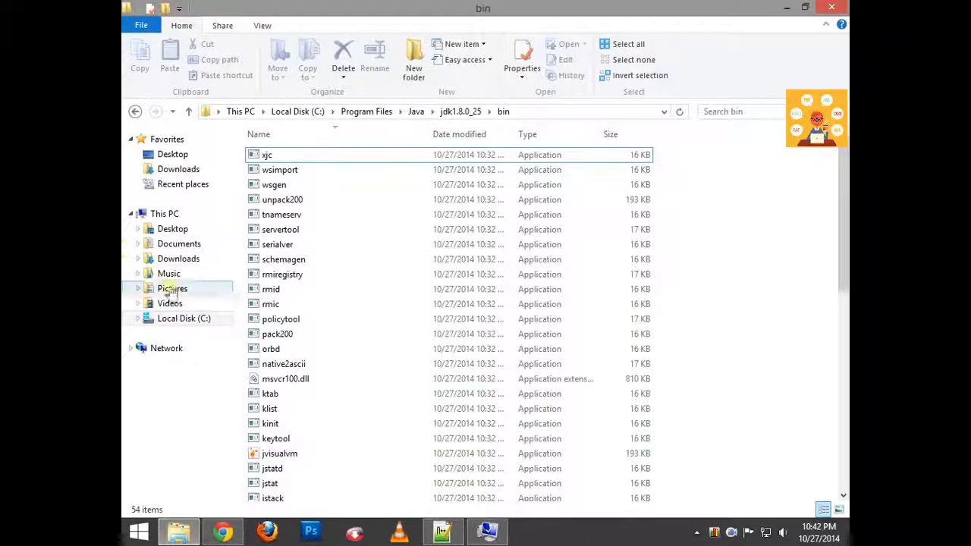
pyautogui.click(372, 114)
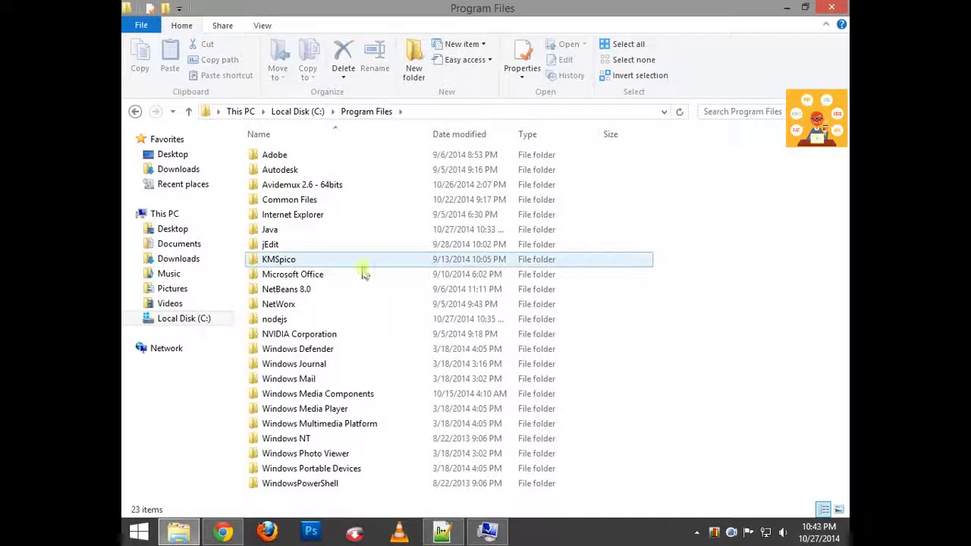
pyautogui.click(265, 321)
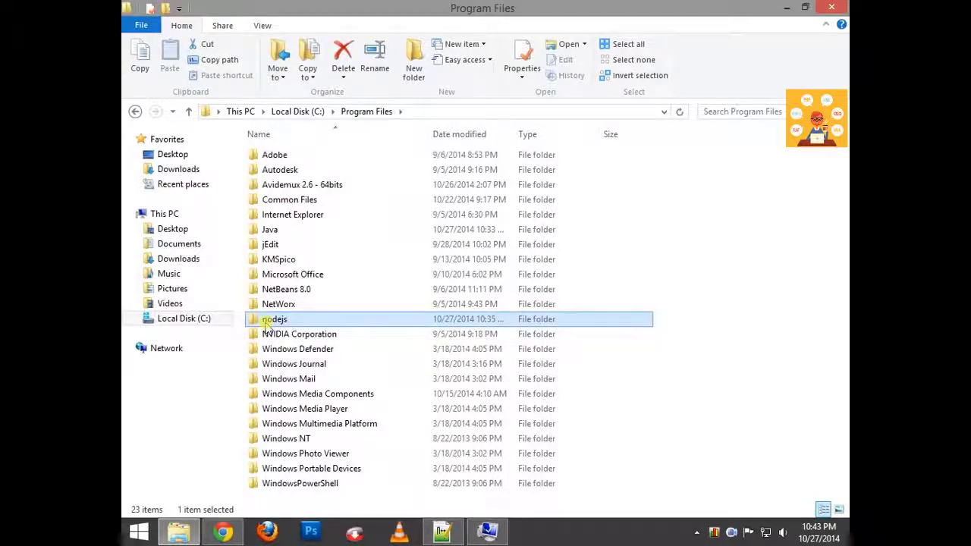
pyautogui.doubleClick(286, 321)
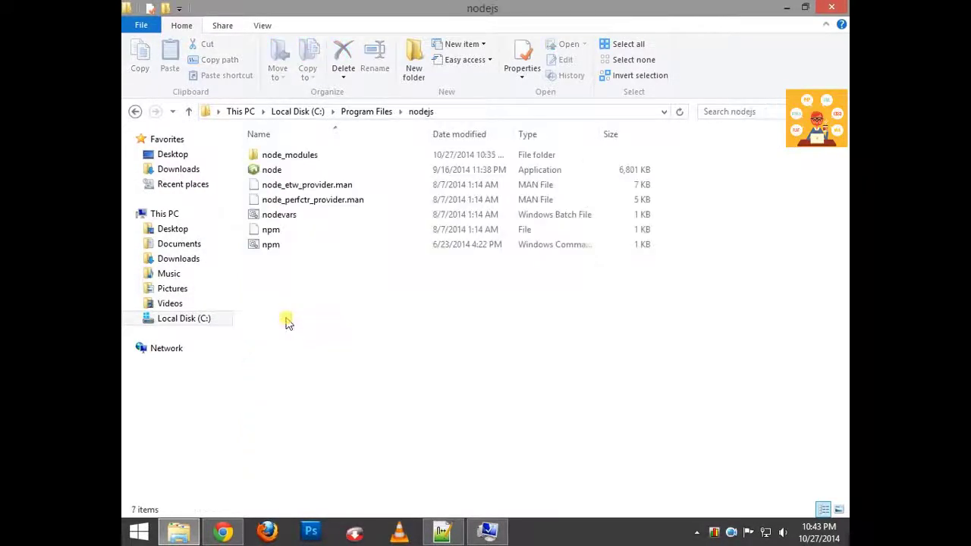
pyautogui.click(463, 111)
pyautogui.click(457, 111)
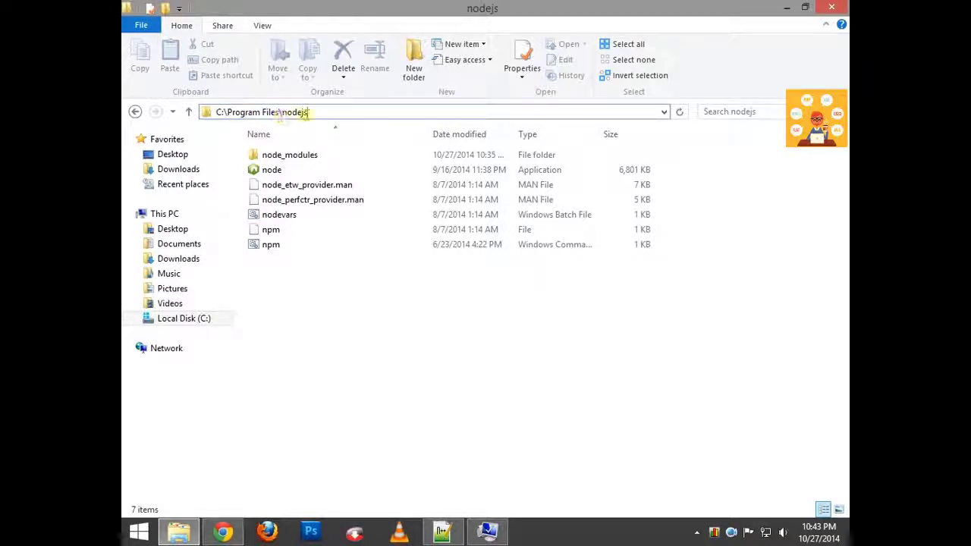
pyautogui.moveTo(310, 112); pyautogui.dragTo(212, 111)
pyautogui.rightClick(244, 112)
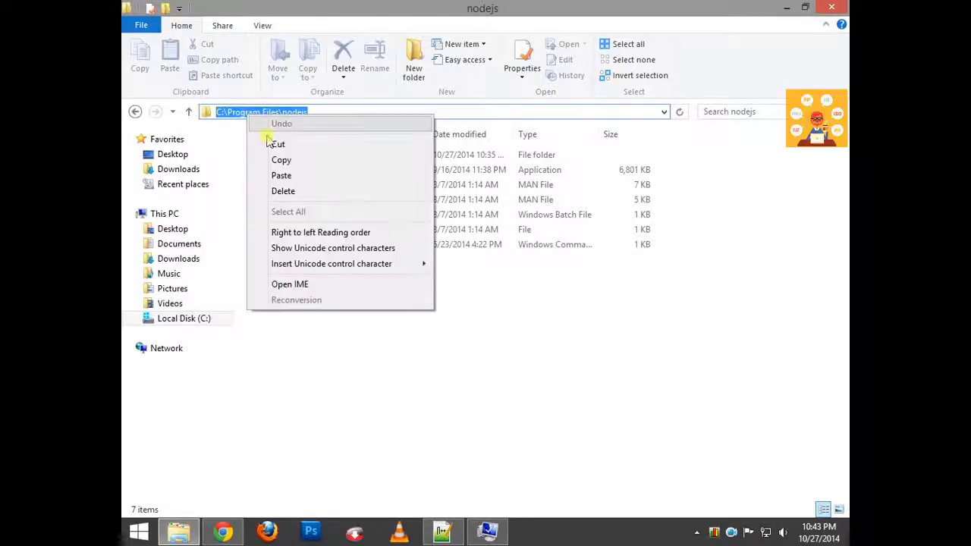
pyautogui.click(279, 158)
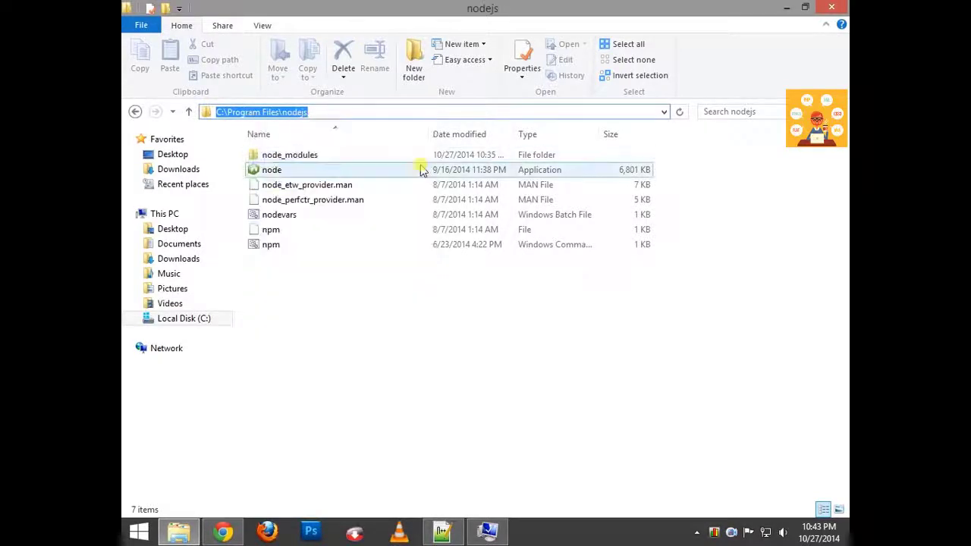
pyautogui.click(786, 7)
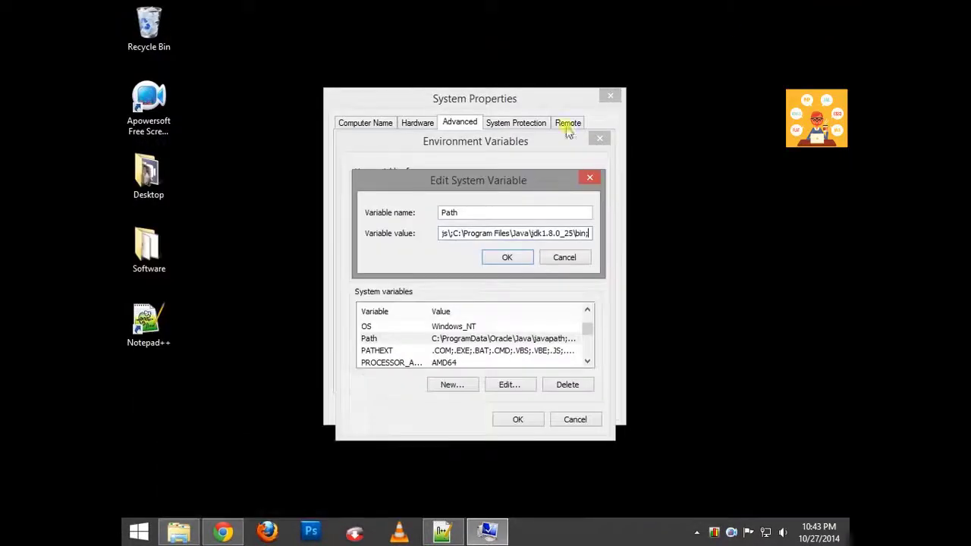
# - Paste the copied Node.js folder path at the end of the Path value, followed by a semicolon
pyautogui.rightClick(588, 235)
pyautogui.click(651, 297)
pyautogui.write(';')
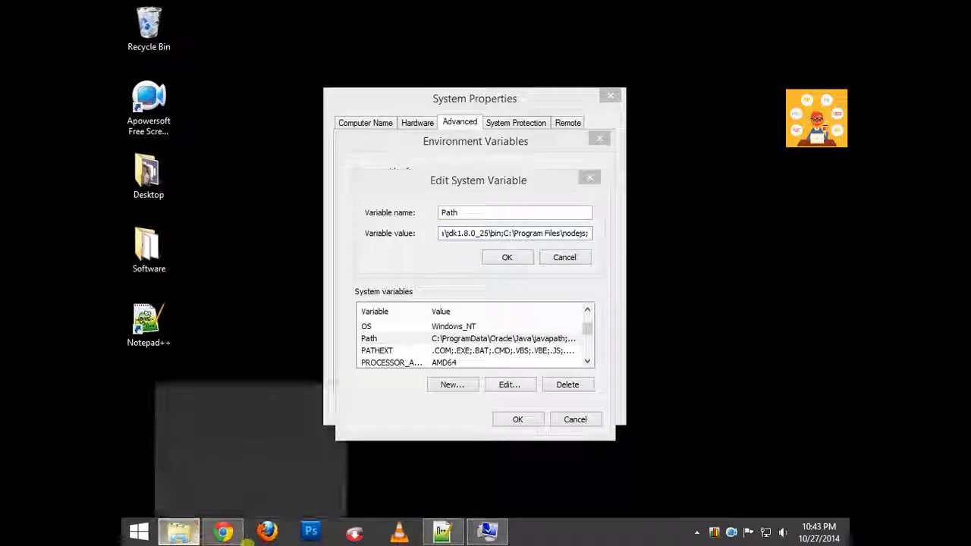
# - Copy the Apache Ant bin folder path C:\cordova\apache-ant-1.9.4\bin from File Explorer and return to the Path variable being edited
pyautogui.click(251, 463)
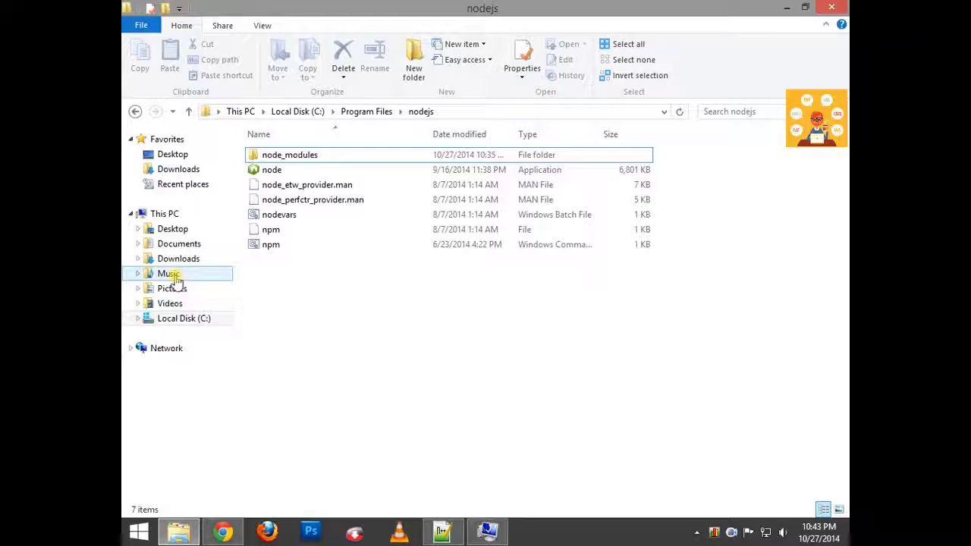
pyautogui.click(190, 319)
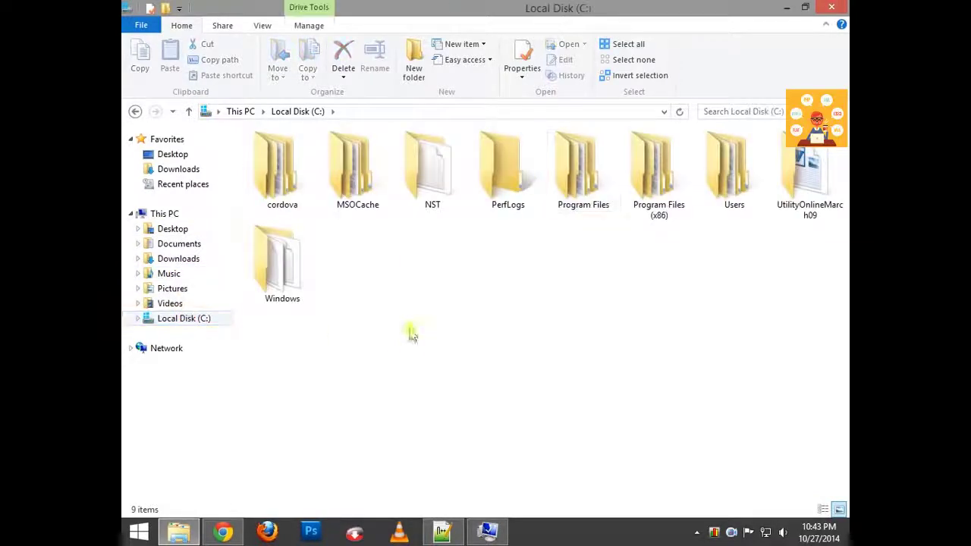
pyautogui.doubleClick(282, 171)
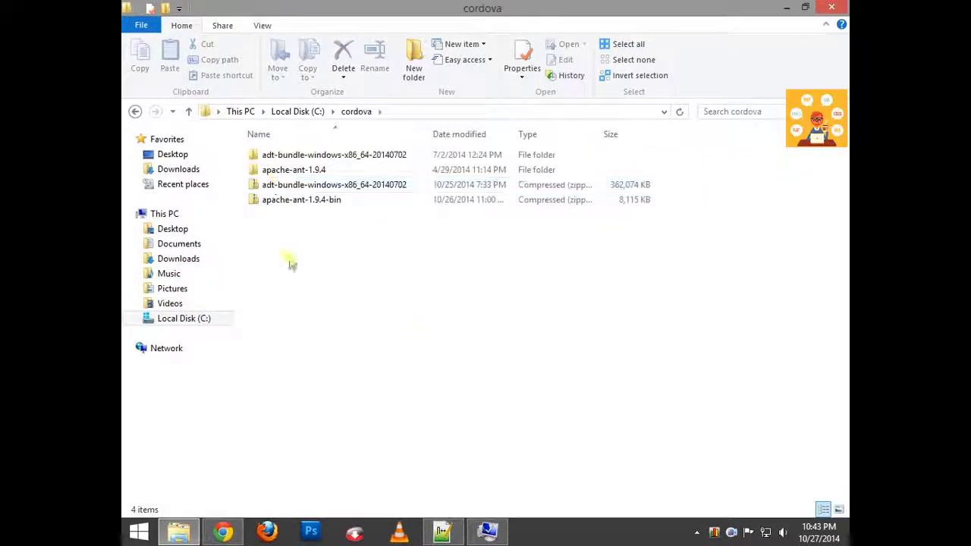
pyautogui.doubleClick(317, 171)
pyautogui.doubleClick(279, 156)
pyautogui.click(502, 111)
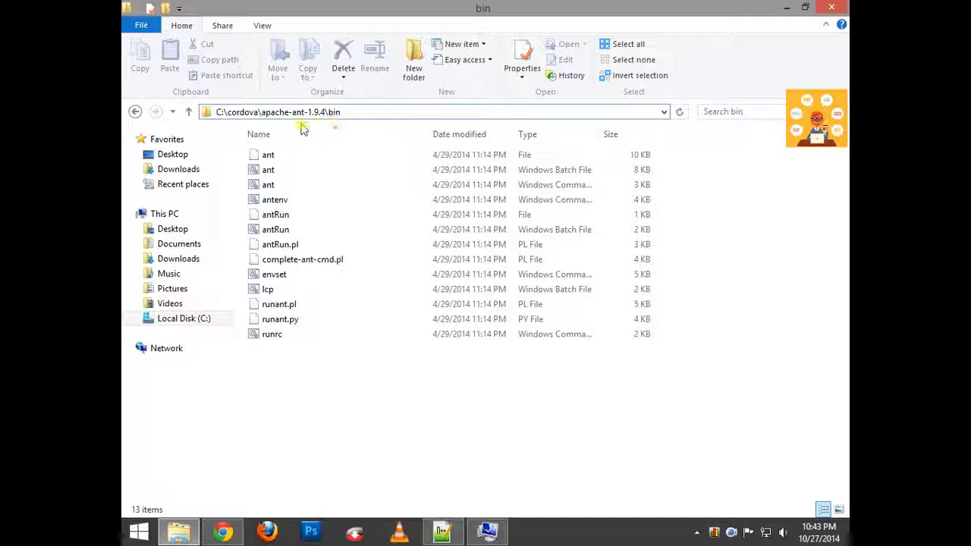
pyautogui.moveTo(349, 113); pyautogui.dragTo(224, 126)
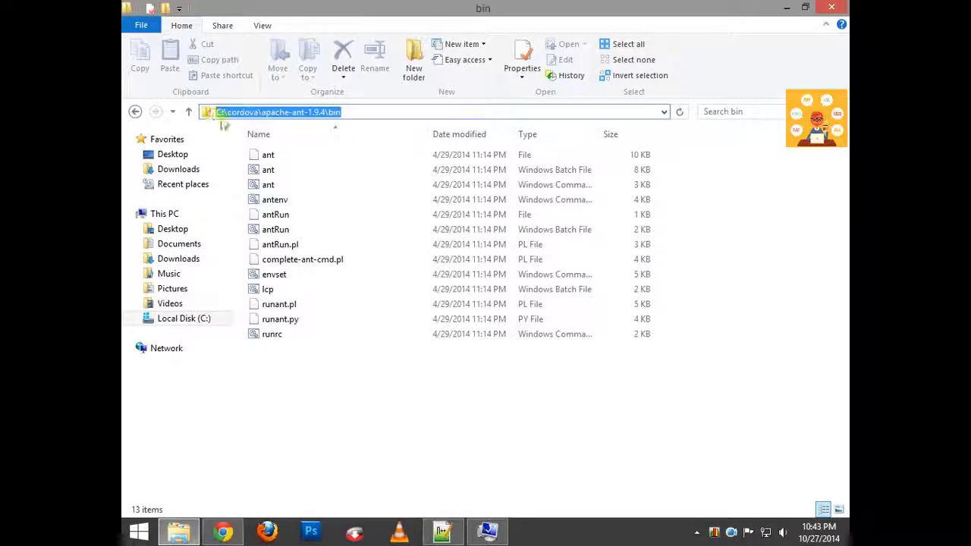
pyautogui.rightClick(235, 113)
pyautogui.click(273, 158)
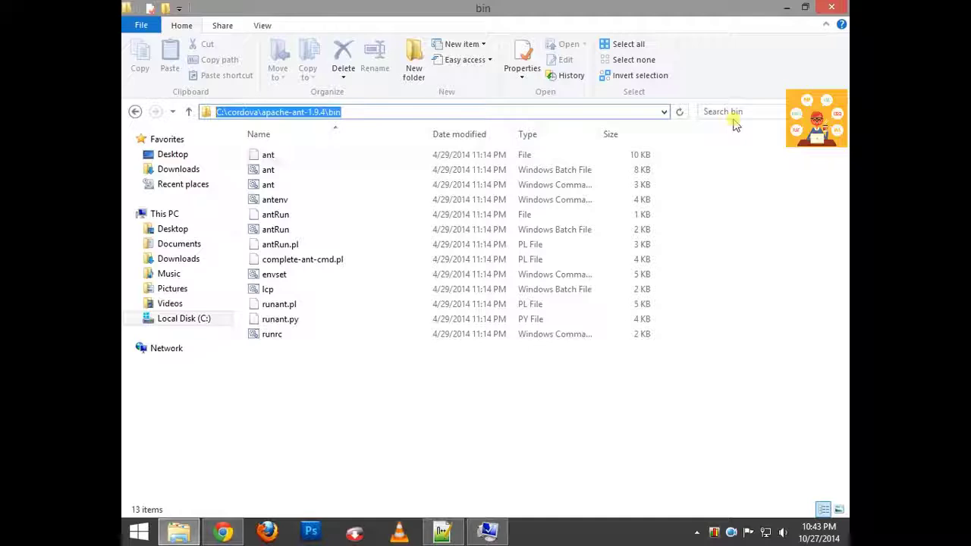
pyautogui.click(787, 8)
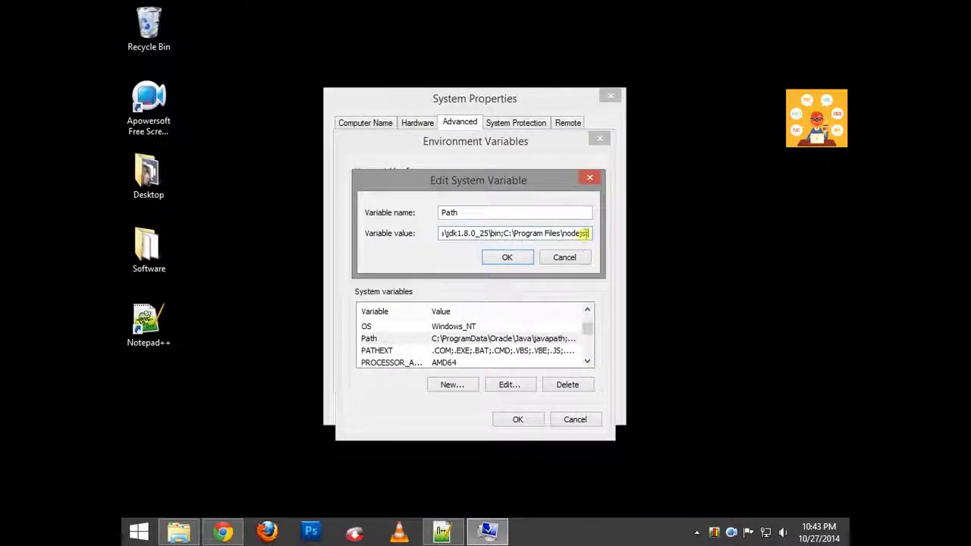
# - Paste the copied Apache Ant bin path at the end of the Path value, followed by a semicolon
pyautogui.rightClick(590, 233)
pyautogui.click(623, 298)
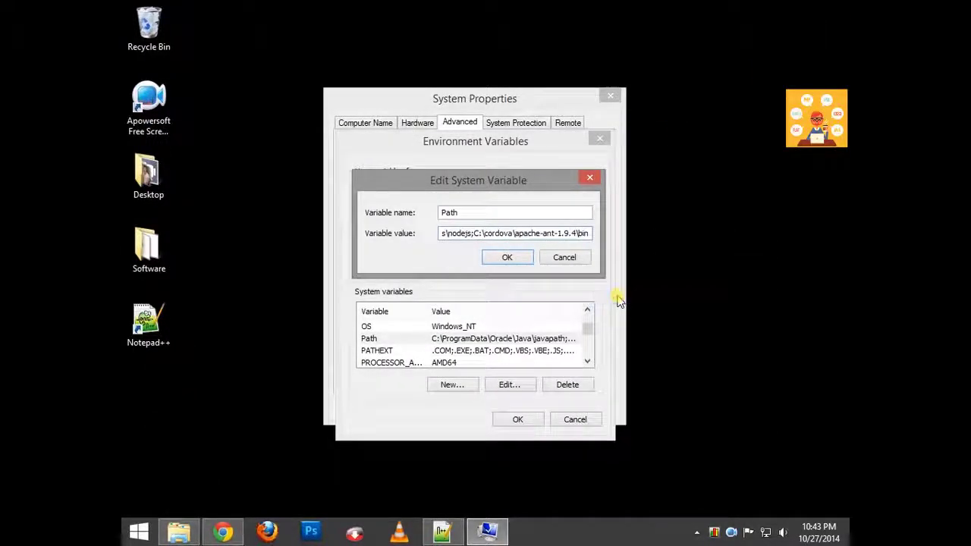
pyautogui.write(';')
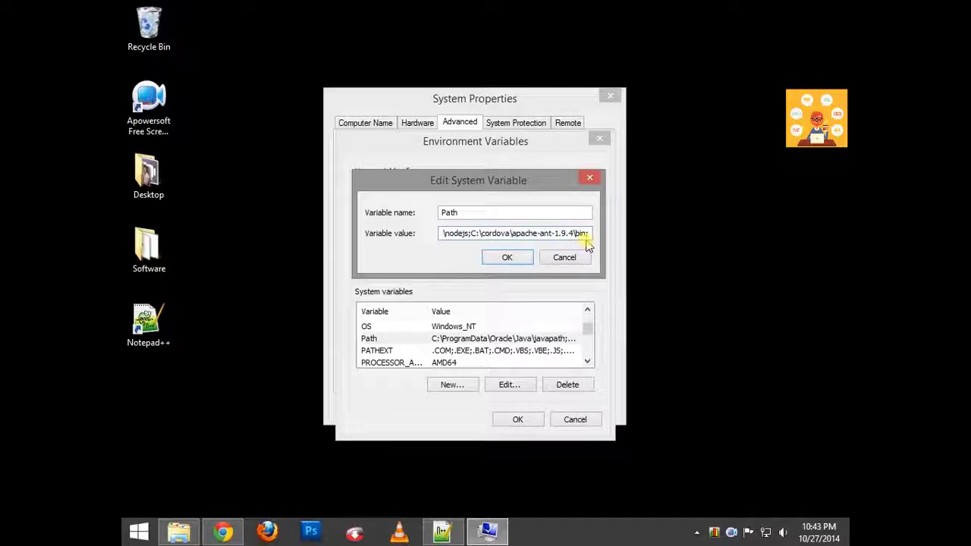
pyautogui.click(179, 531)
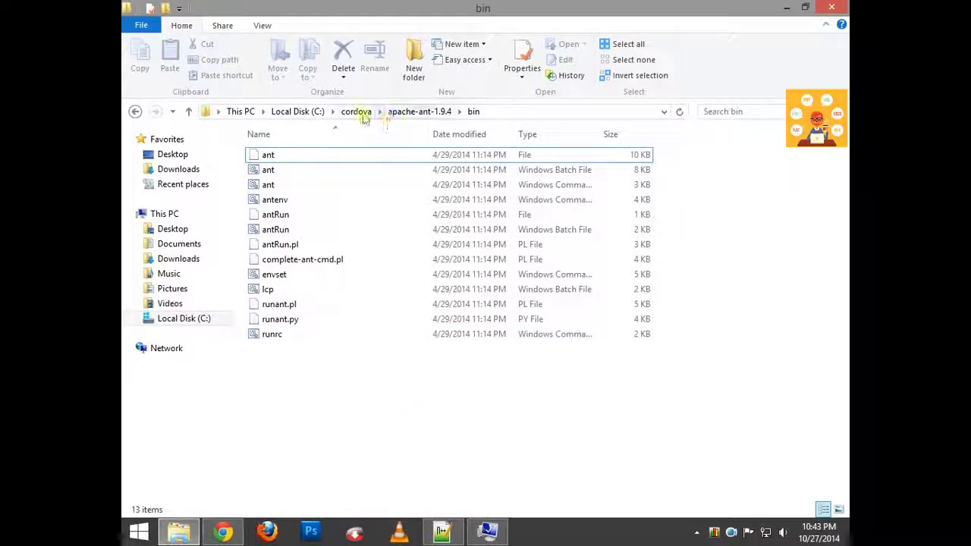
pyautogui.click(358, 112)
pyautogui.click(358, 156)
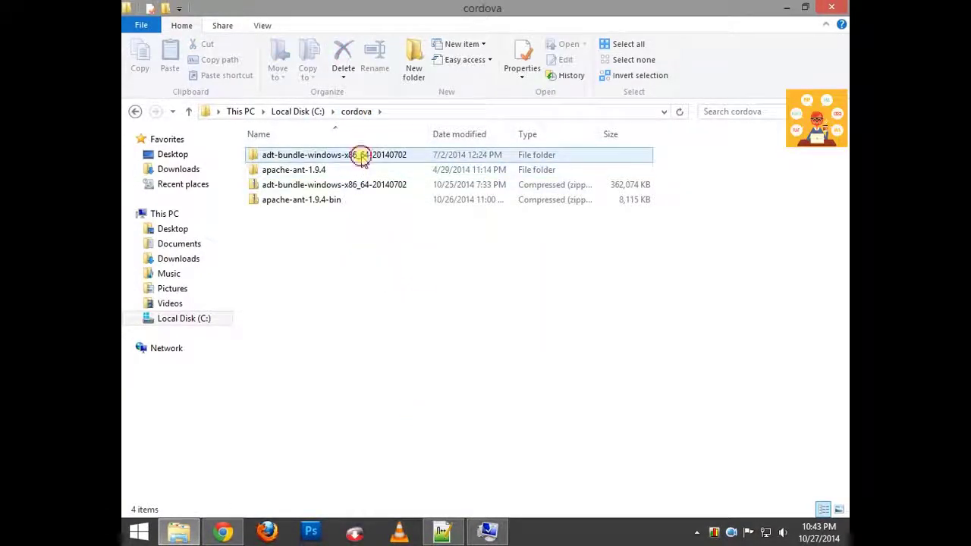
pyautogui.doubleClick(311, 158)
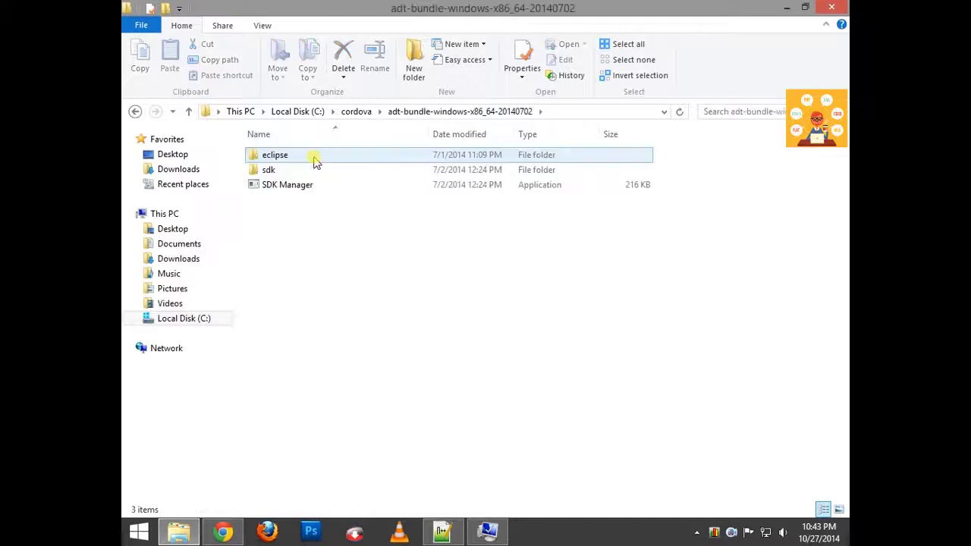
pyautogui.doubleClick(262, 171)
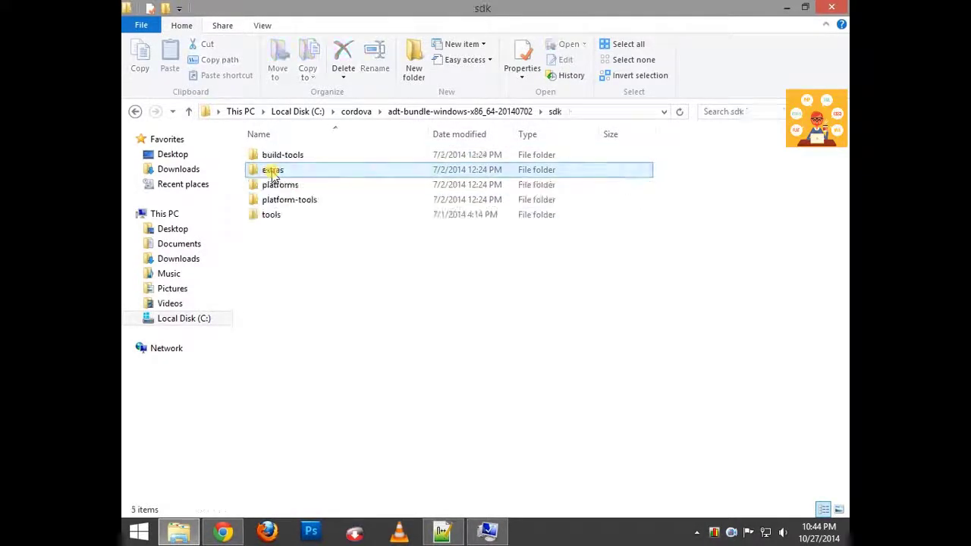
pyautogui.click(274, 216)
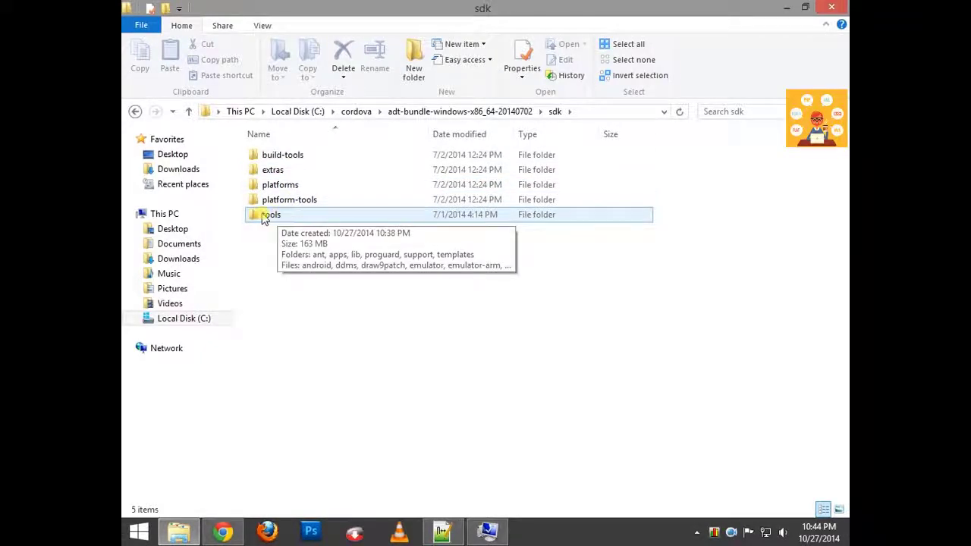
pyautogui.doubleClick(273, 216)
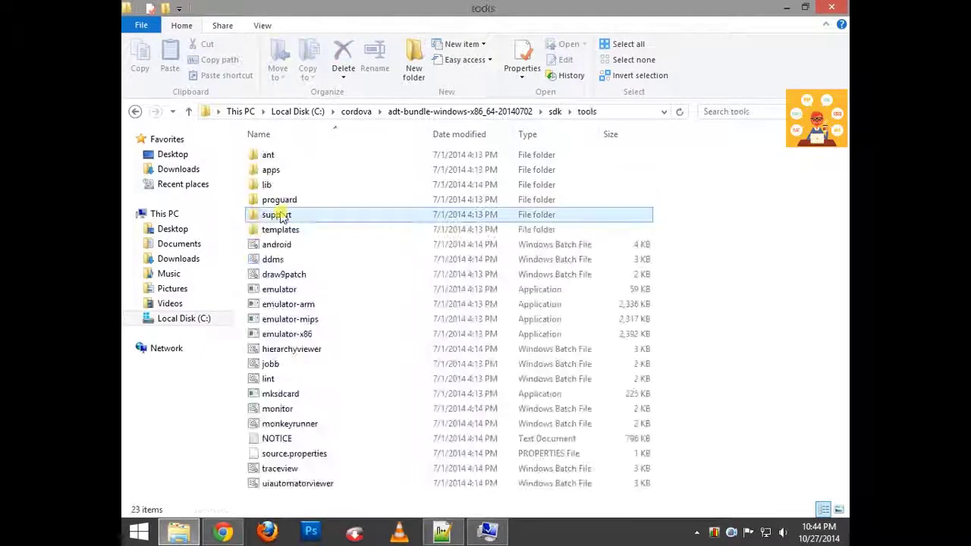
# - Copy the full path of the Android SDK tools folder and return to the Path variable being edited
pyautogui.click(630, 112)
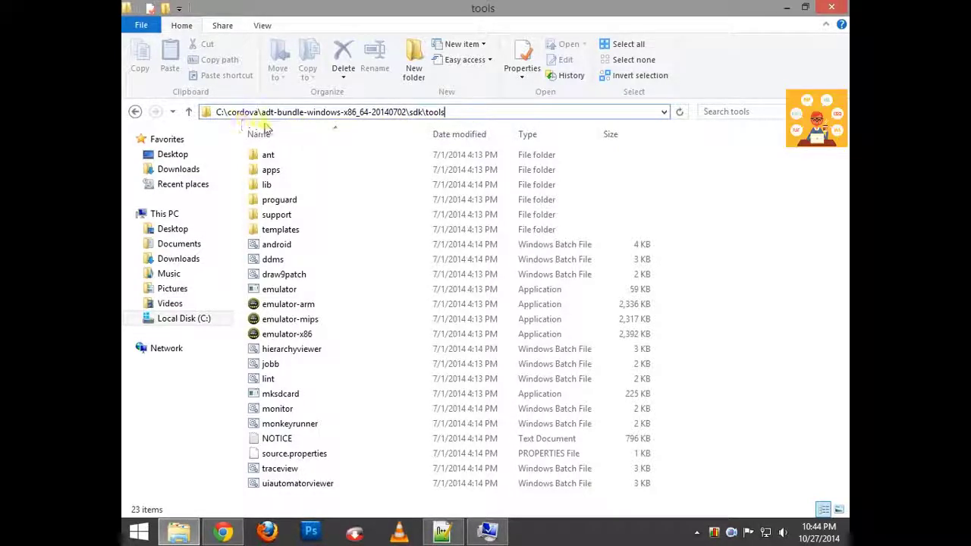
pyautogui.moveTo(447, 112); pyautogui.dragTo(216, 114)
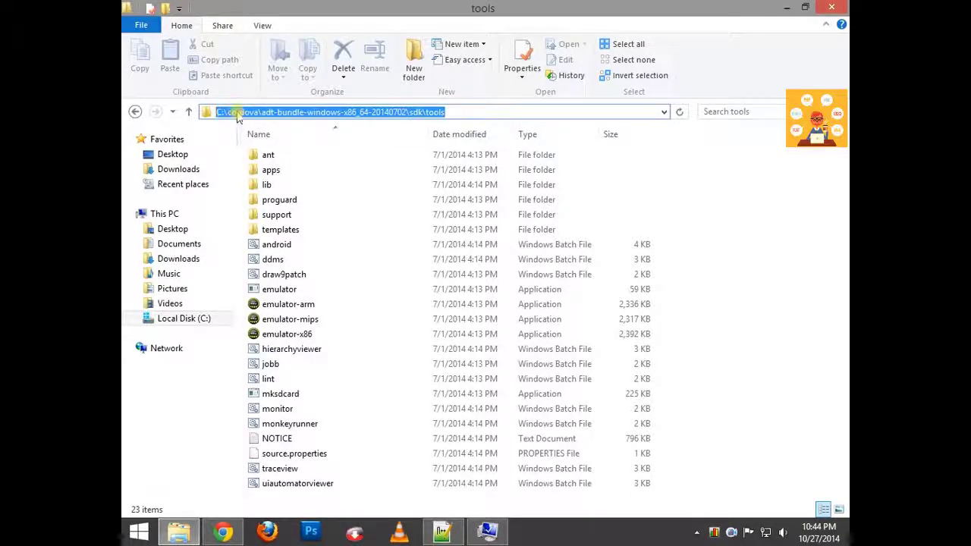
pyautogui.rightClick(238, 115)
pyautogui.click(272, 156)
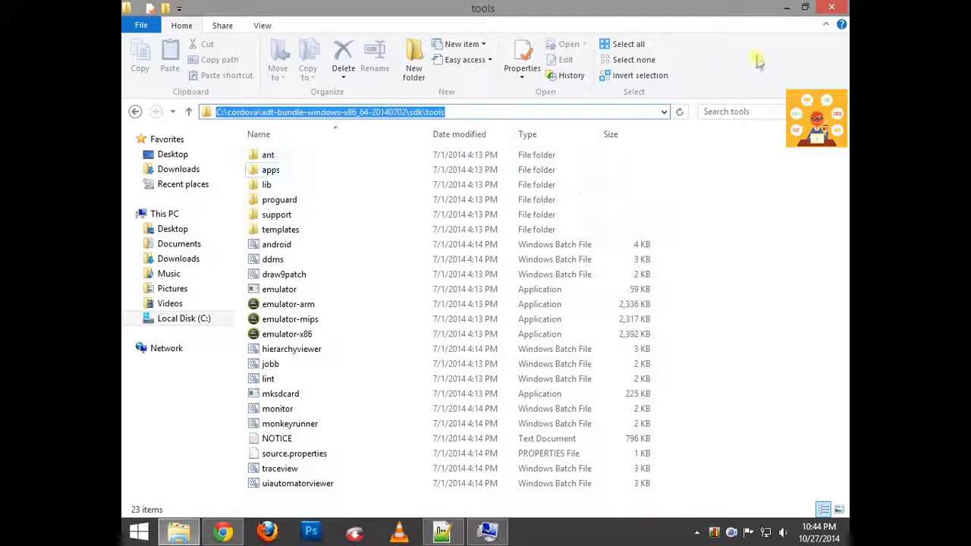
pyautogui.click(788, 6)
# - Paste the copied Android SDK tools path at the end of the Path value, followed by a semicolon
pyautogui.rightClick(590, 236)
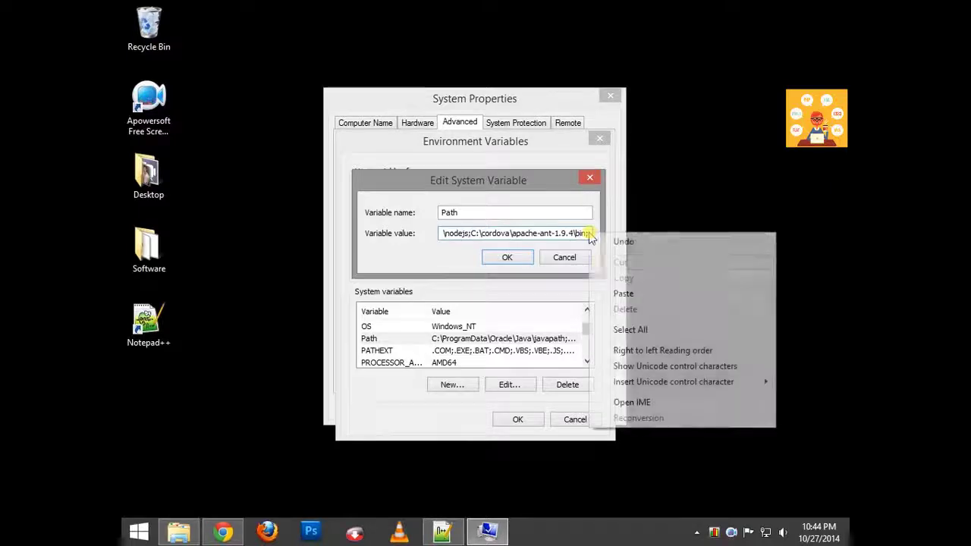
pyautogui.click(620, 293)
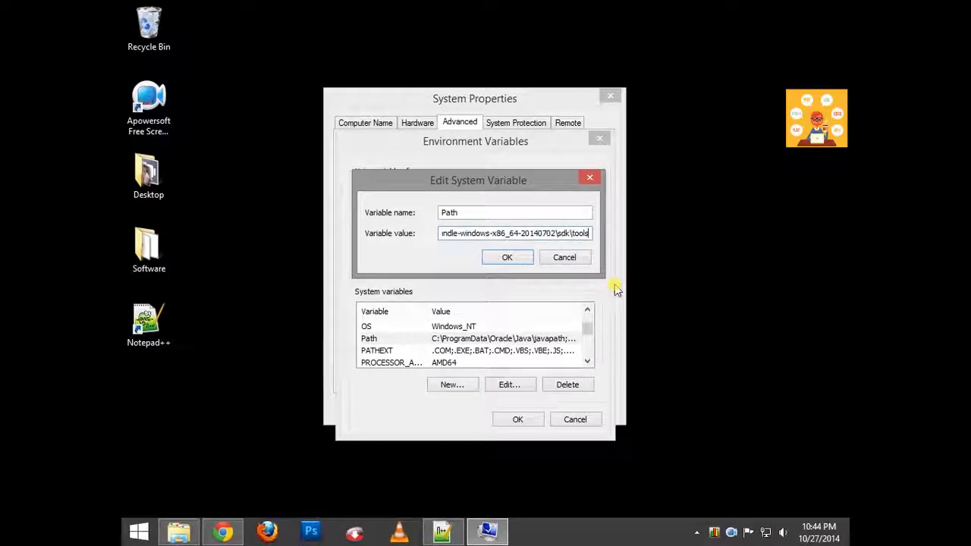
pyautogui.write(';')
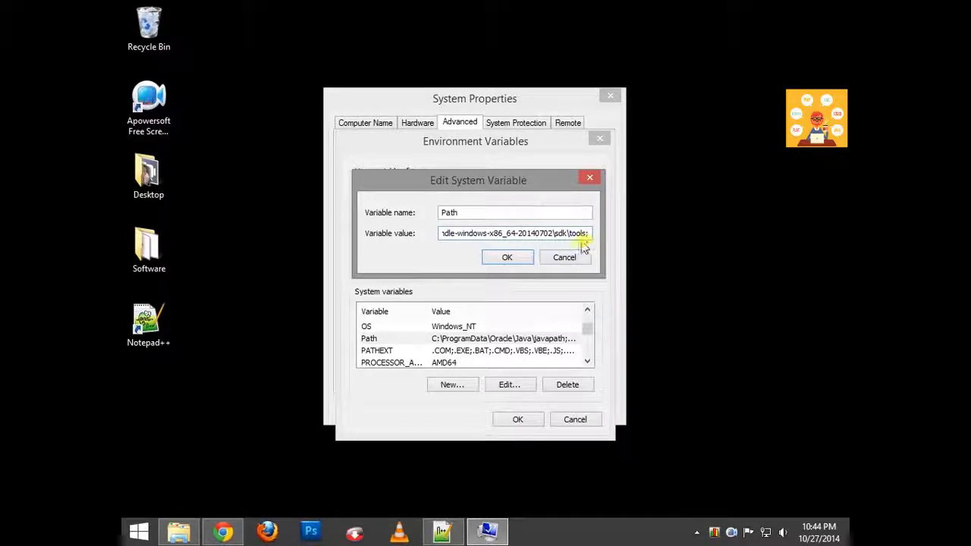
# - Switch to File Explorer and go up to the sdk folder of the ADT bundle
pyautogui.click(179, 531)
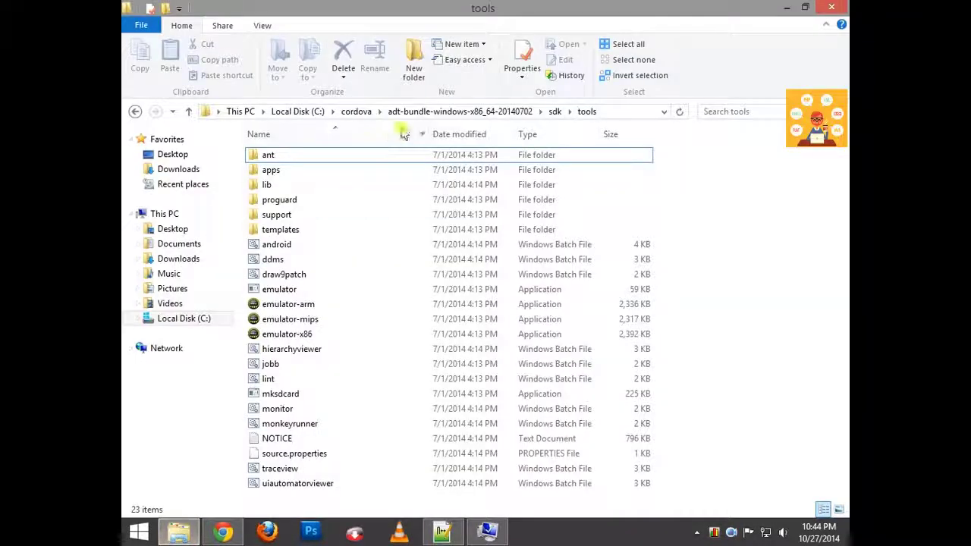
pyautogui.click(554, 112)
pyautogui.click(283, 278)
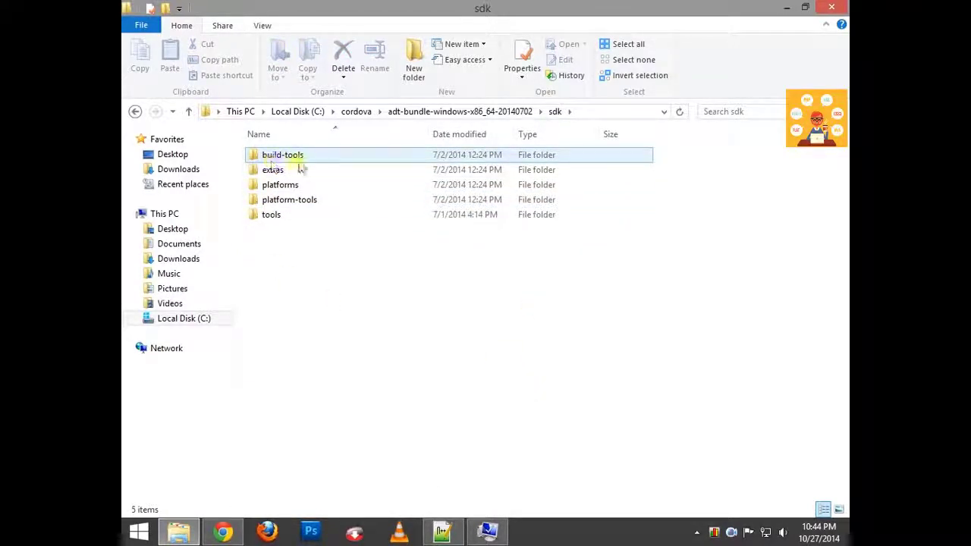
pyautogui.doubleClick(288, 156)
pyautogui.click(598, 112)
pyautogui.click(599, 112)
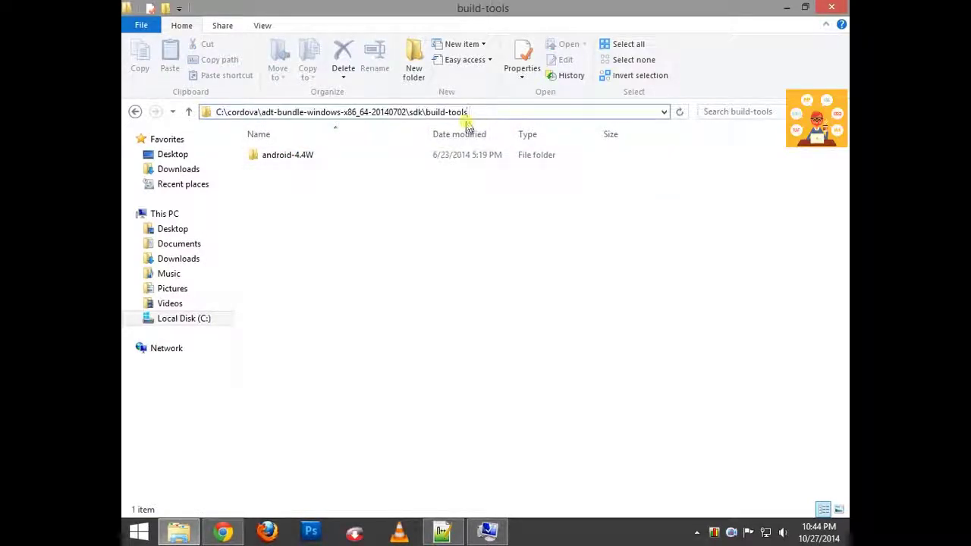
pyautogui.click(135, 112)
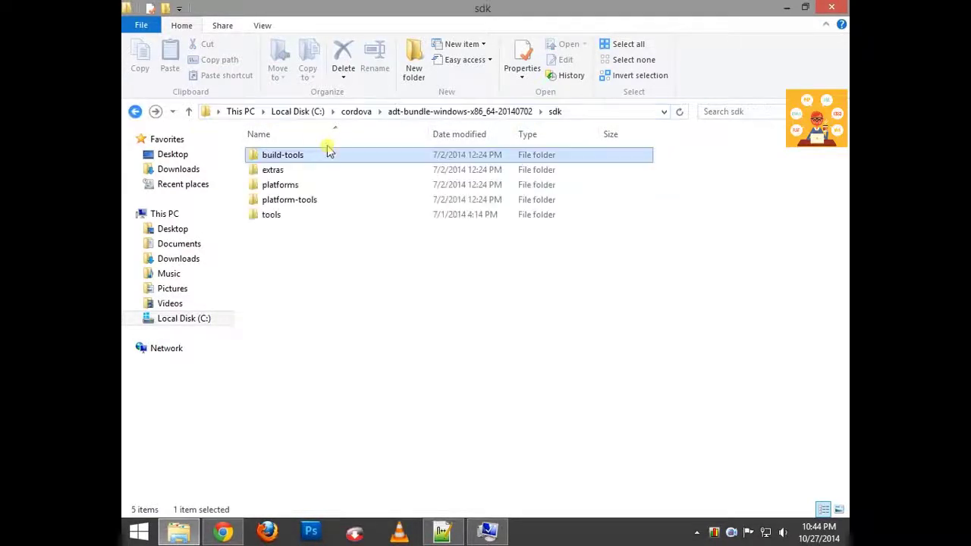
# - Open the platform-tools folder inside sdk and show its full path as editable text
pyautogui.click(293, 205)
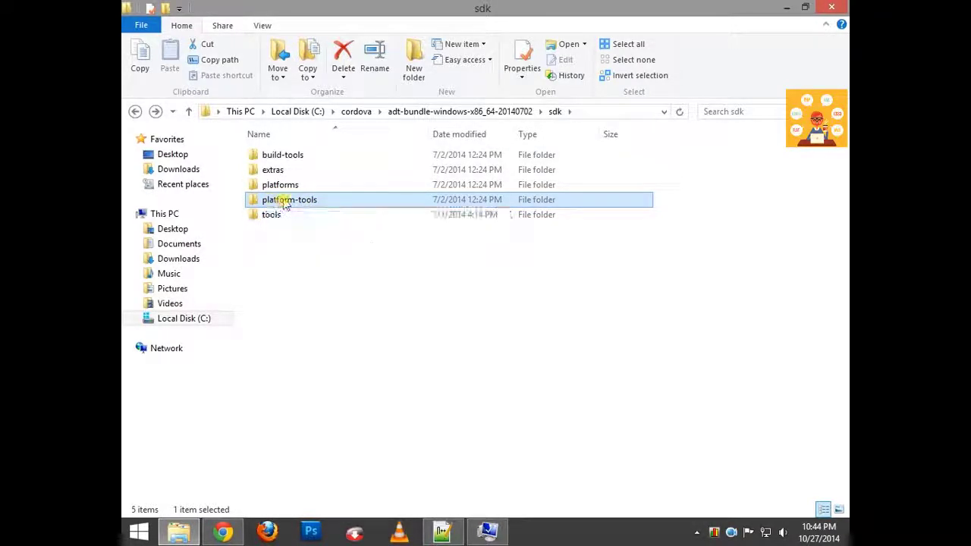
pyautogui.doubleClick(282, 202)
pyautogui.click(614, 111)
pyautogui.click(482, 113)
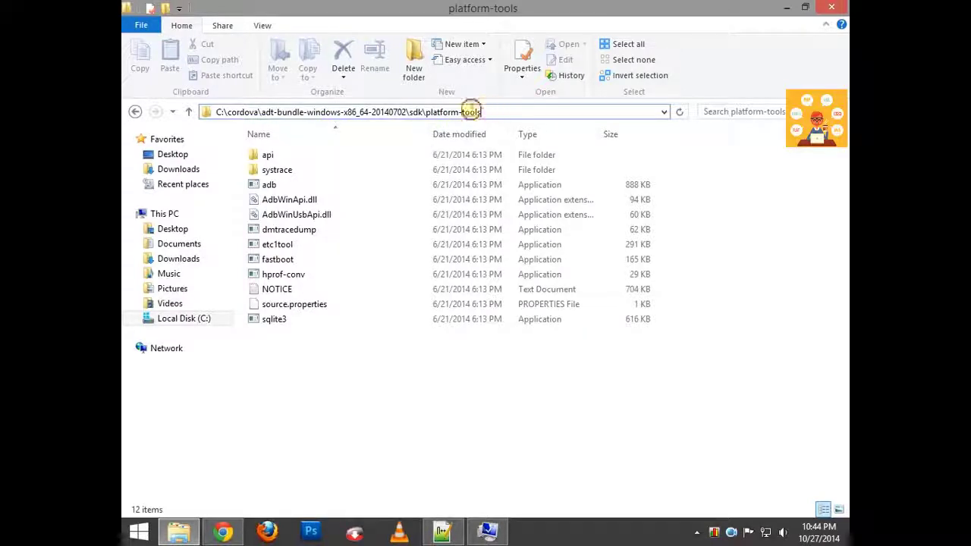
# - Copy the full path of the platform-tools folder and return to the Path variable being edited
pyautogui.moveTo(468, 110); pyautogui.dragTo(212, 112)
pyautogui.rightClick(271, 116)
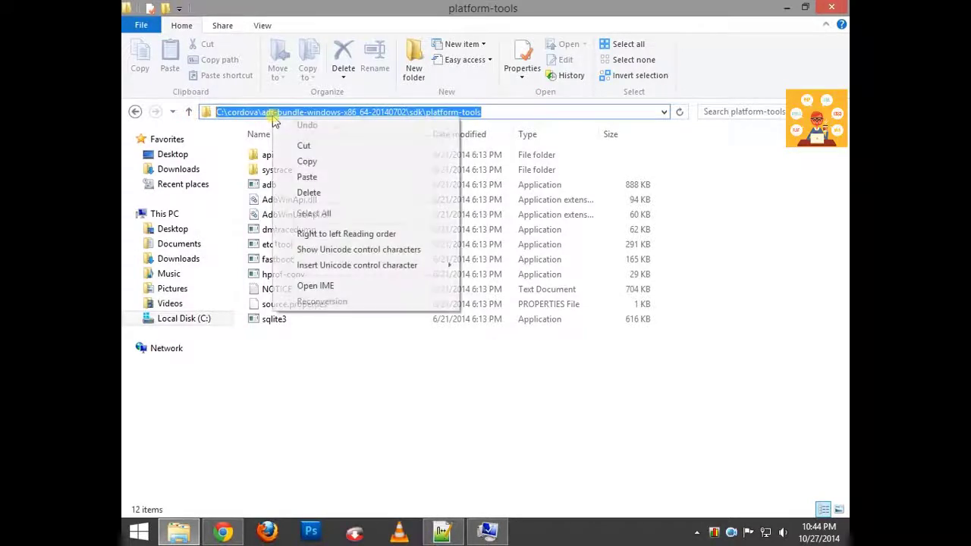
pyautogui.click(307, 161)
pyautogui.click(786, 8)
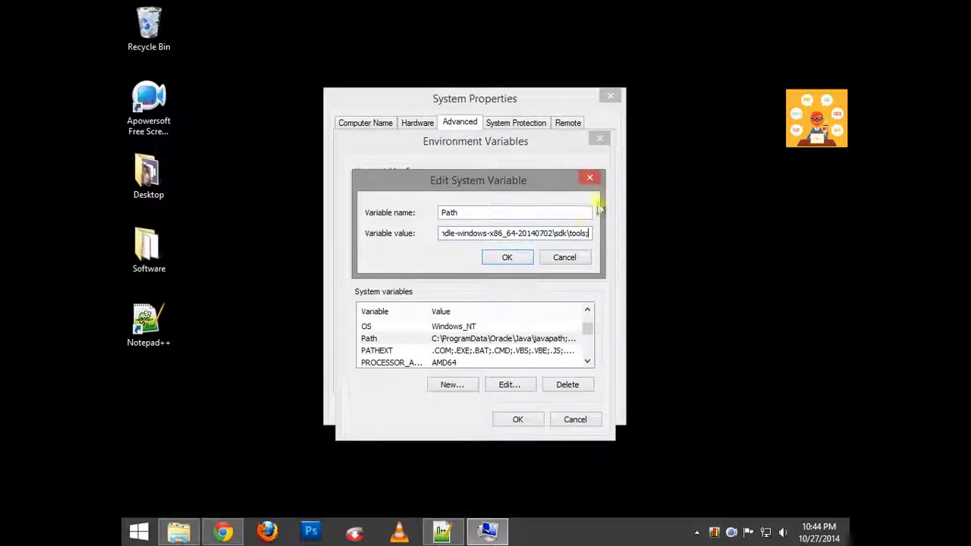
# - Paste the copied platform-tools path at the end of the Path value and save the edited system variable
pyautogui.rightClick(587, 233)
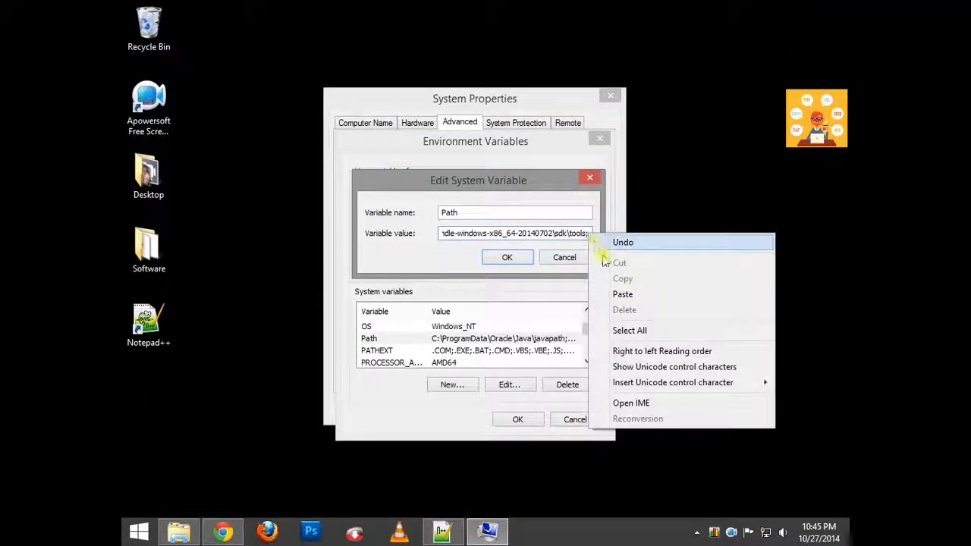
pyautogui.click(624, 294)
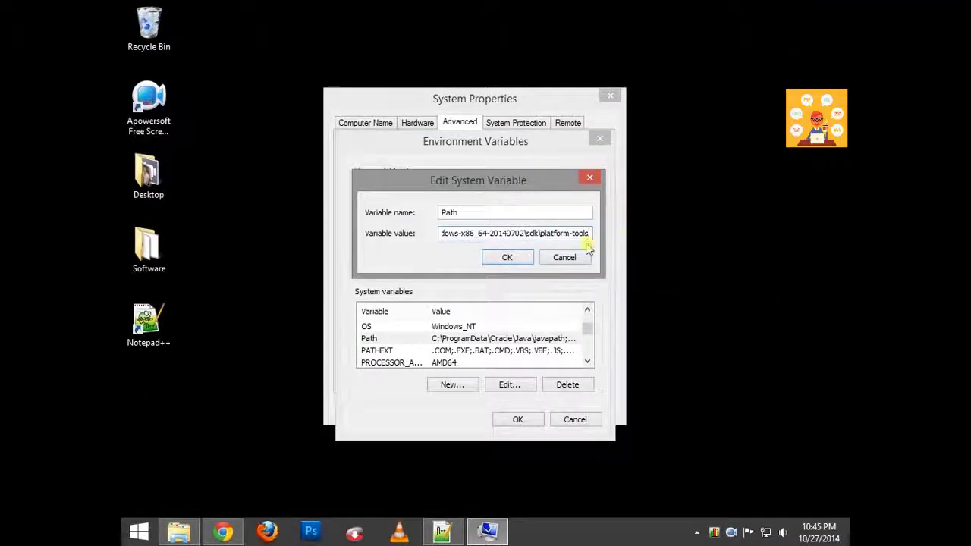
pyautogui.click(507, 258)
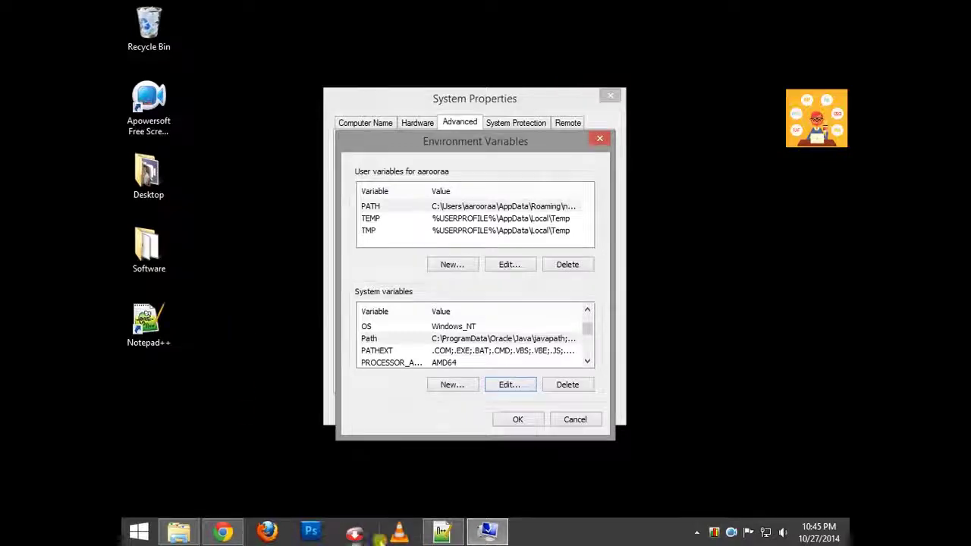
# - Open the JDK folder C:\Program Files\Java\jdk1.8.0_25 in File Explorer
pyautogui.click(178, 531)
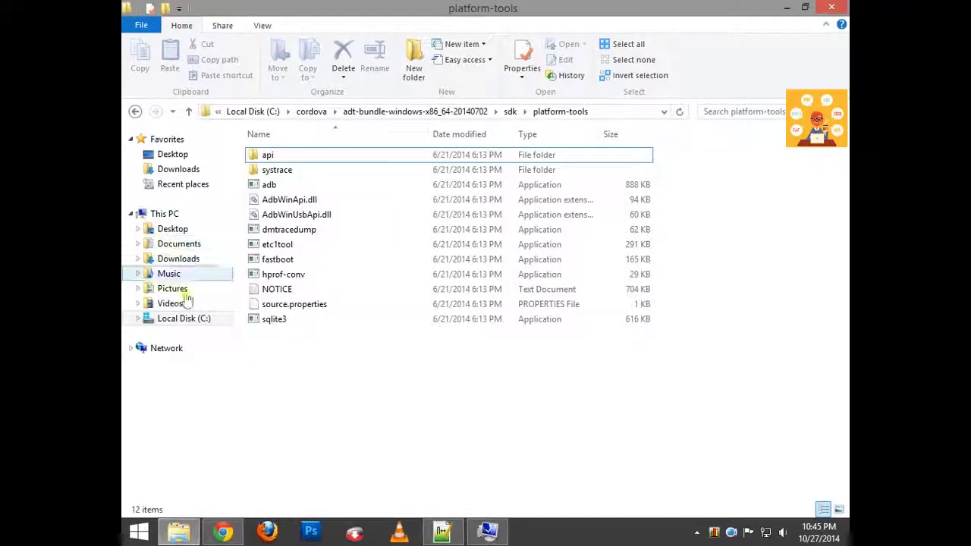
pyautogui.click(199, 324)
pyautogui.click(583, 195)
pyautogui.doubleClick(583, 195)
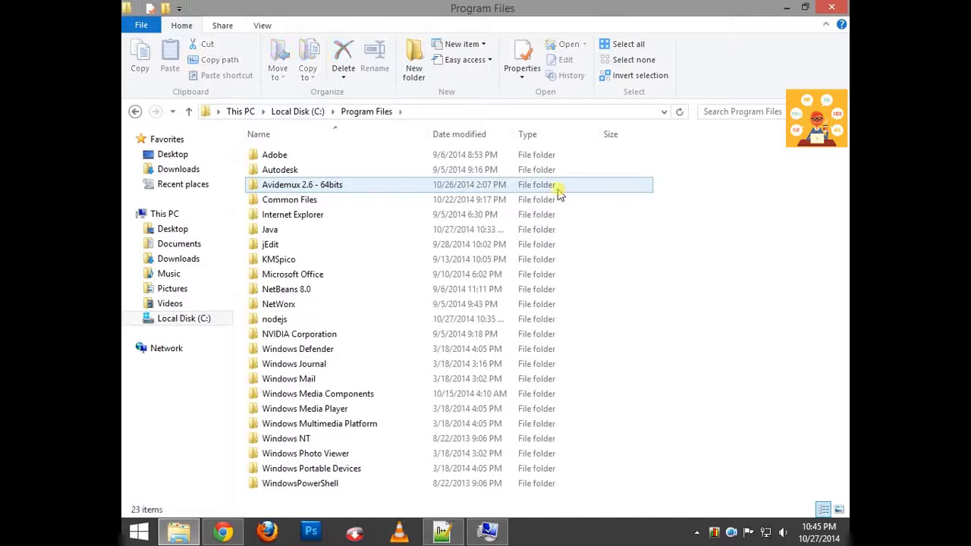
pyautogui.doubleClick(282, 227)
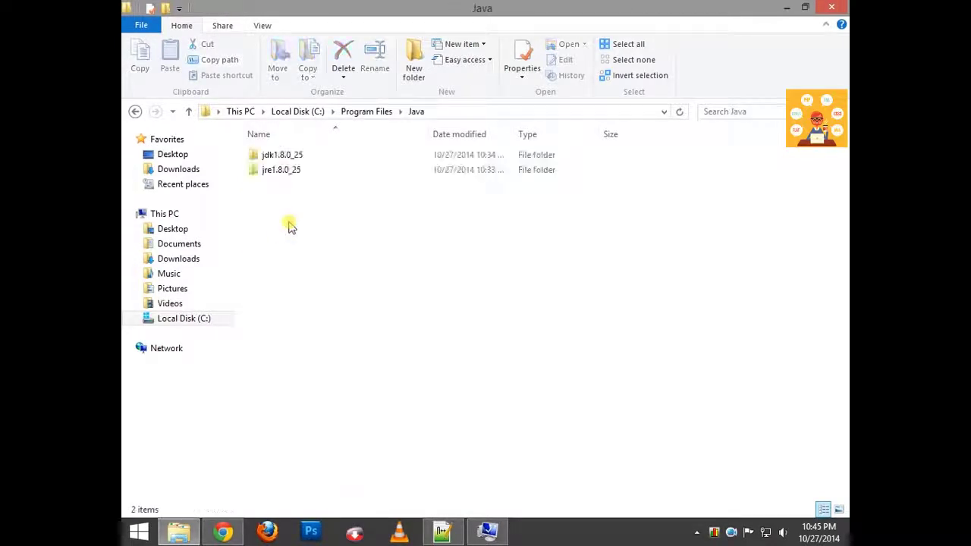
pyautogui.doubleClick(302, 158)
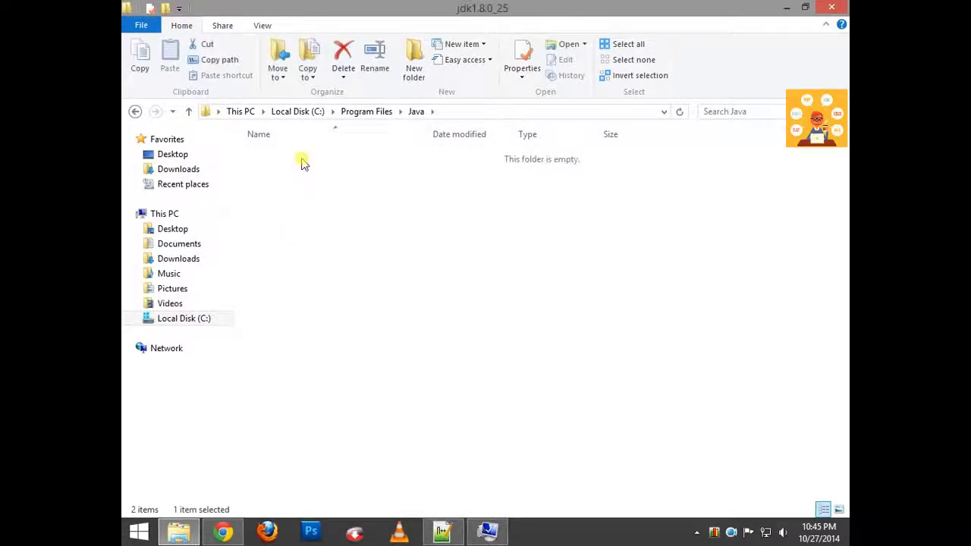
# - Copy the full path of the jdk1.8.0_25 folder and return to the environment variables
pyautogui.click(522, 114)
pyautogui.click(522, 114)
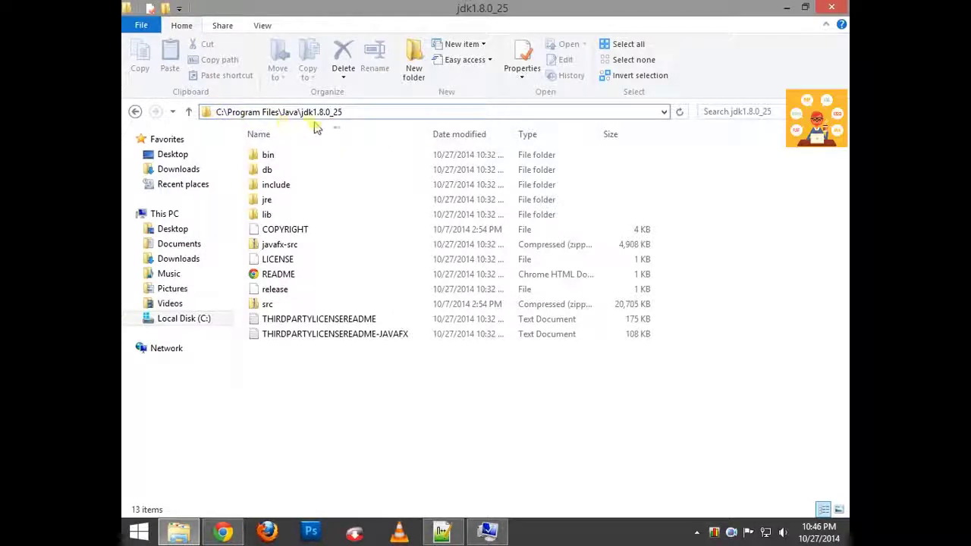
pyautogui.moveTo(315, 111); pyautogui.dragTo(301, 111)
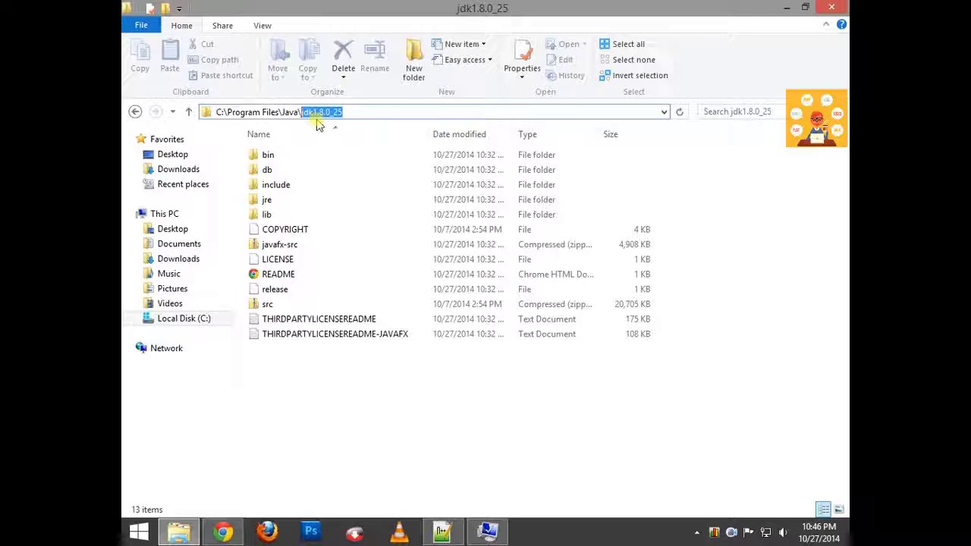
pyautogui.moveTo(349, 114); pyautogui.dragTo(235, 130)
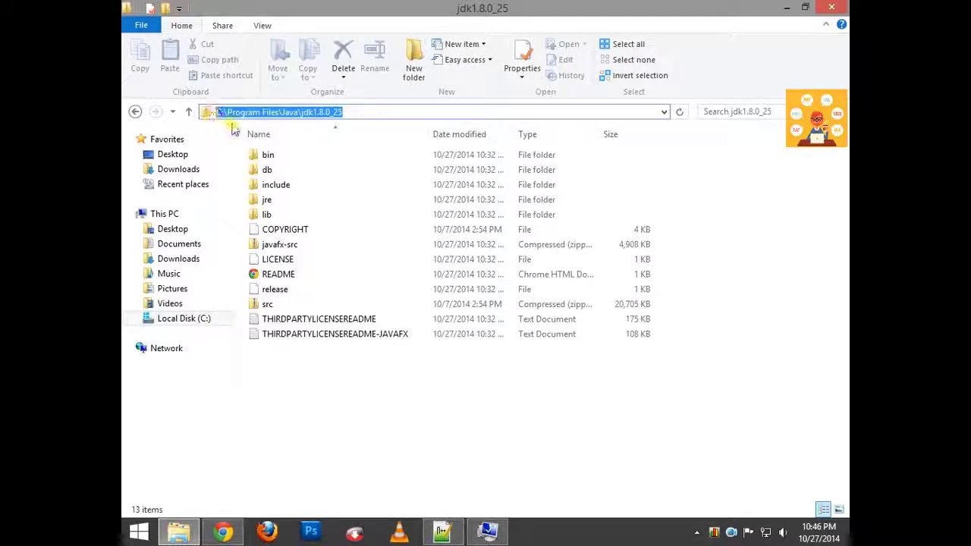
pyautogui.rightClick(250, 120)
pyautogui.click(279, 160)
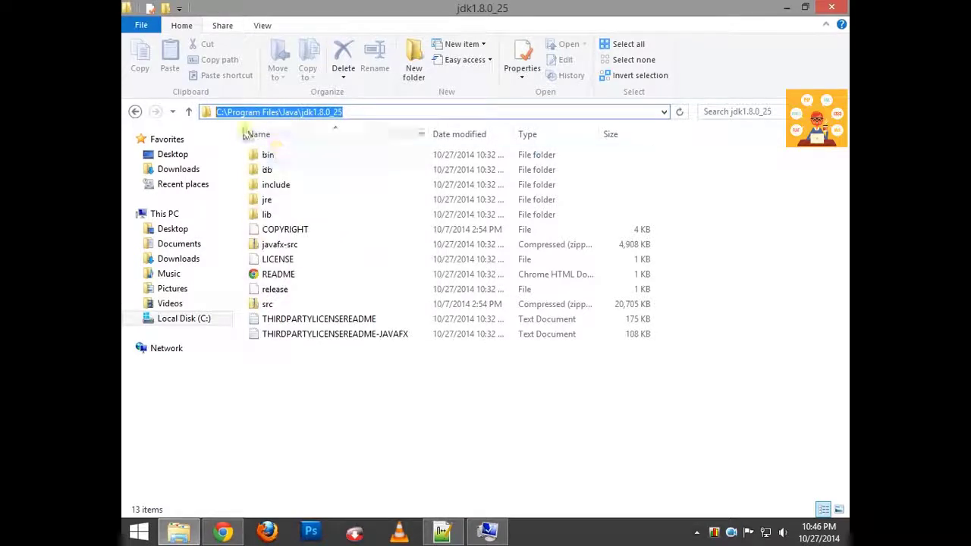
pyautogui.click(376, 113)
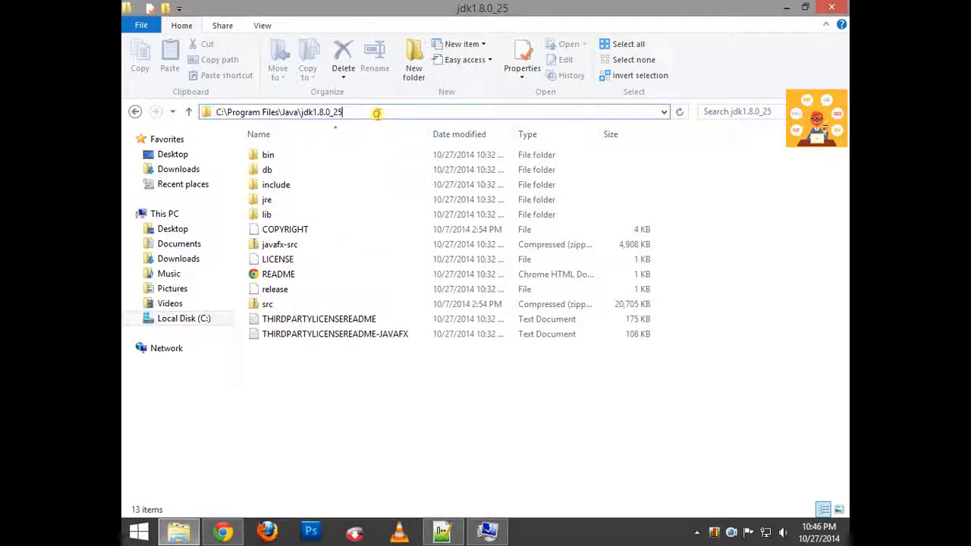
pyautogui.click(786, 8)
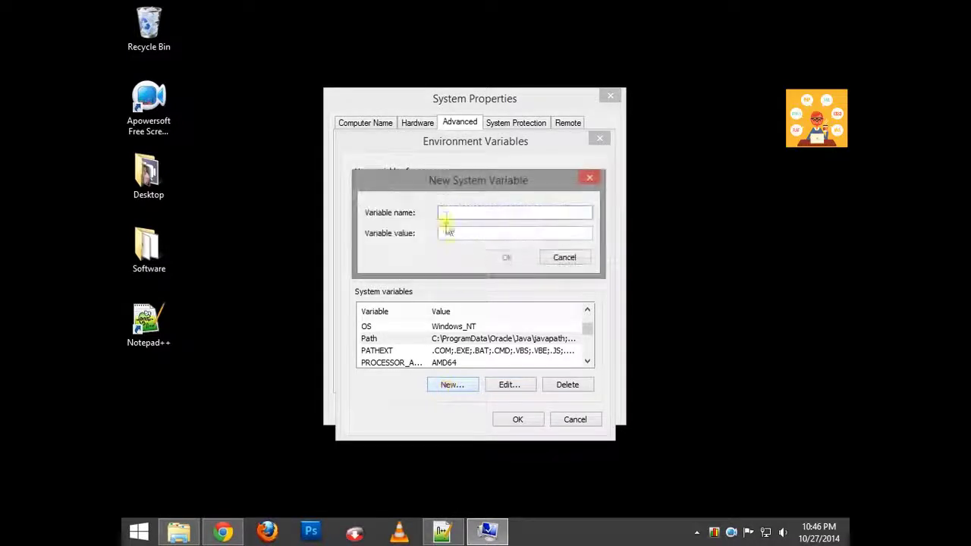
# - Create a system variable named JAVA_HOME with the copied path C:\Program Files\Java\jdk1.8.0_25 as its value, and select it in the list
pyautogui.write('J')
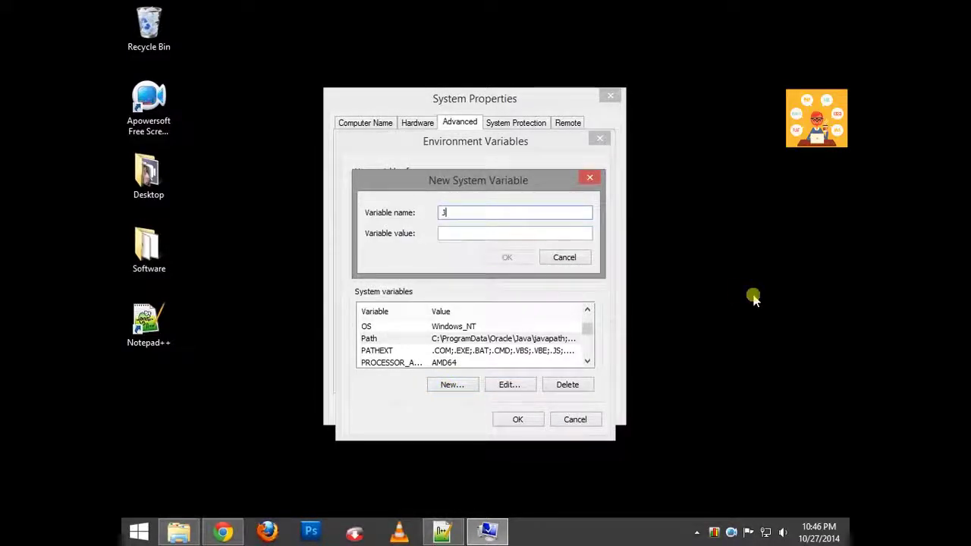
pyautogui.write('AVA_HOME')
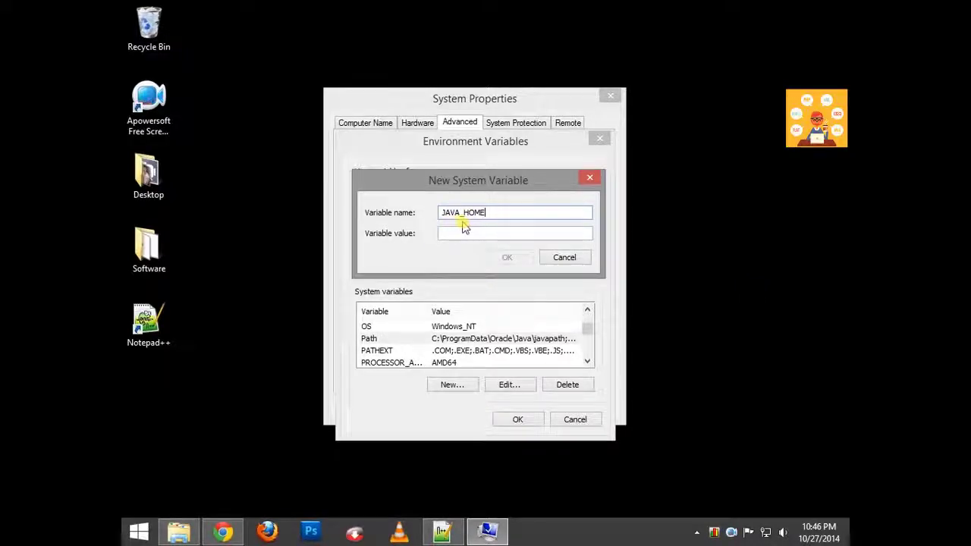
pyautogui.rightClick(462, 235)
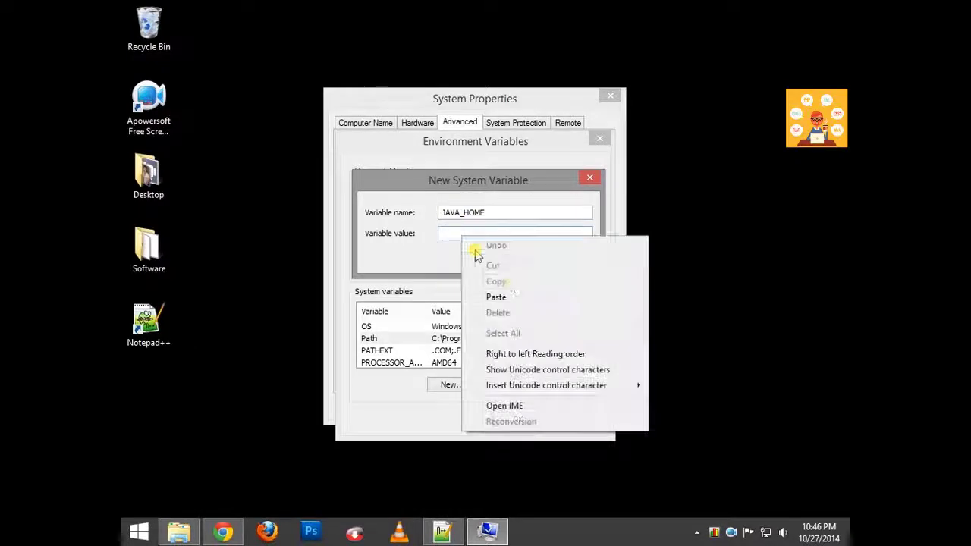
pyautogui.click(513, 296)
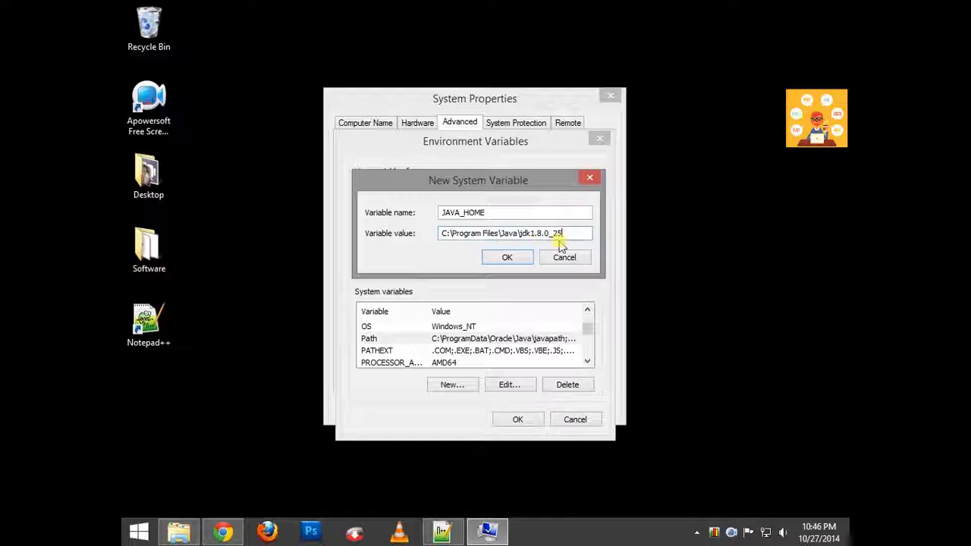
pyautogui.click(508, 257)
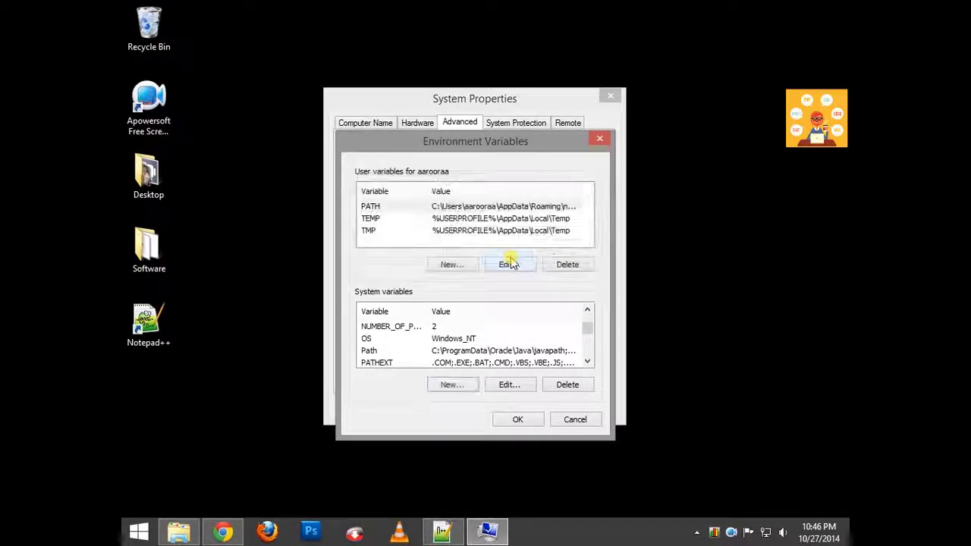
pyautogui.click(588, 311)
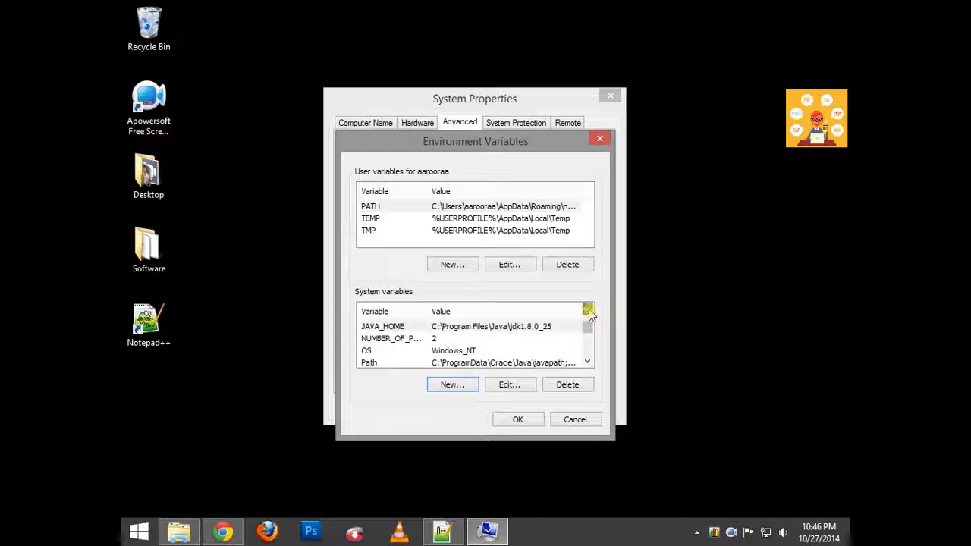
pyautogui.click(394, 327)
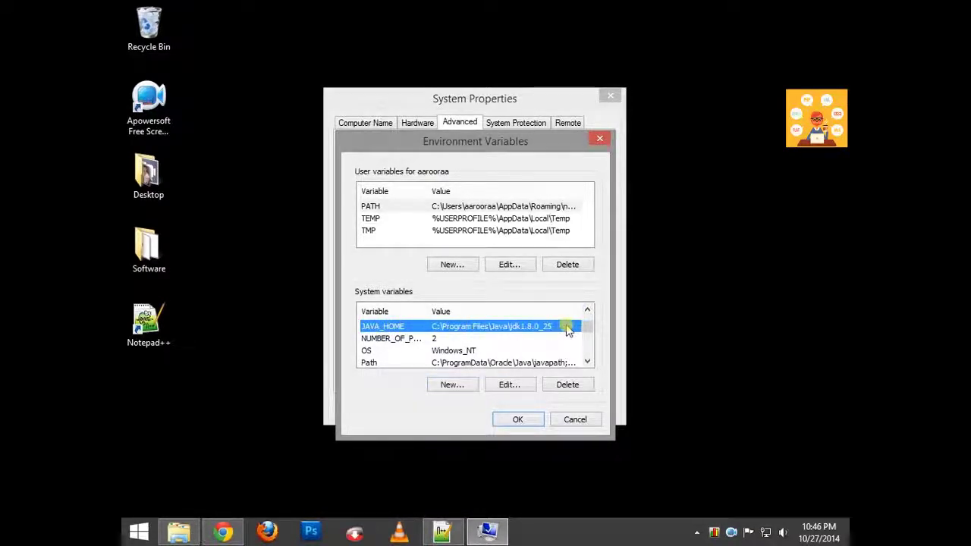
# - Open the Apache Ant folder C:\cordova\apache-ant-1.9.4 in File Explorer
pyautogui.click(179, 531)
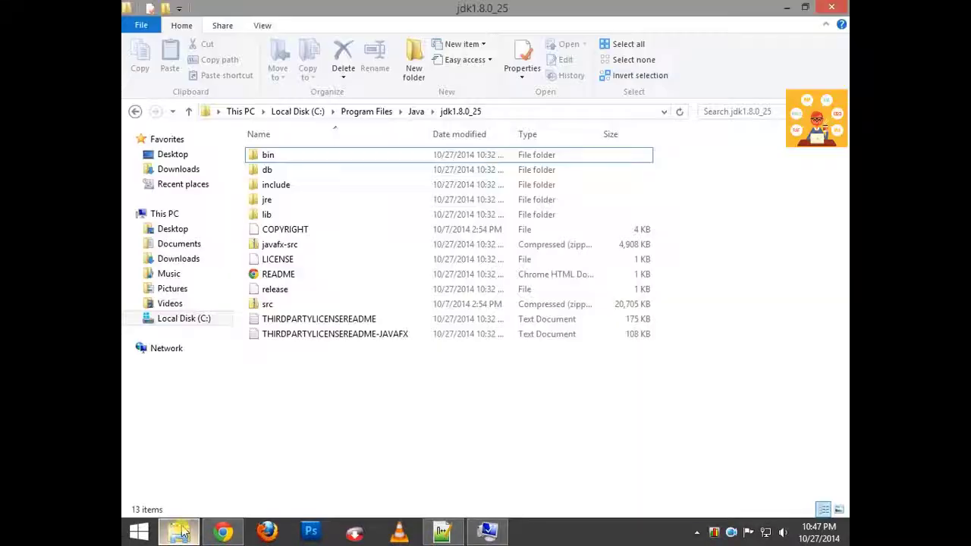
pyautogui.click(179, 319)
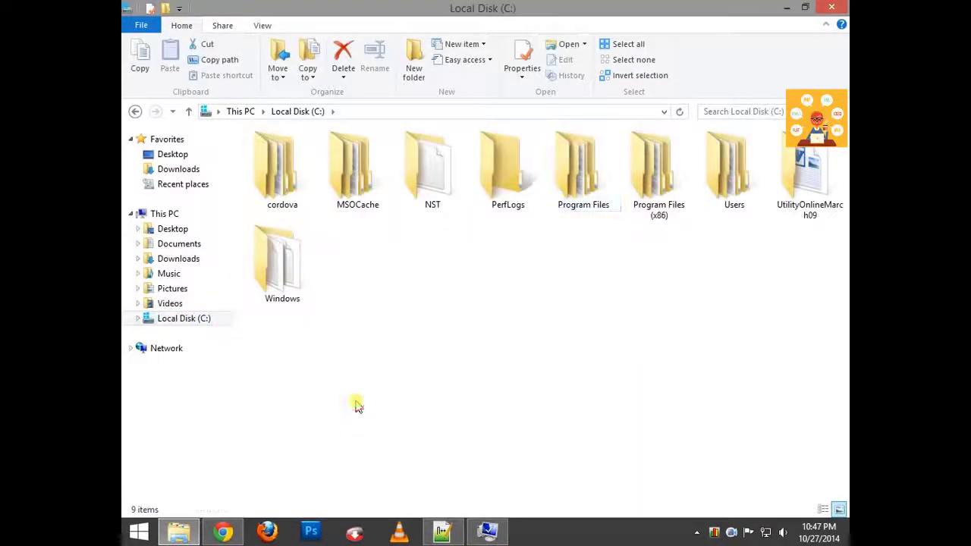
pyautogui.doubleClick(280, 209)
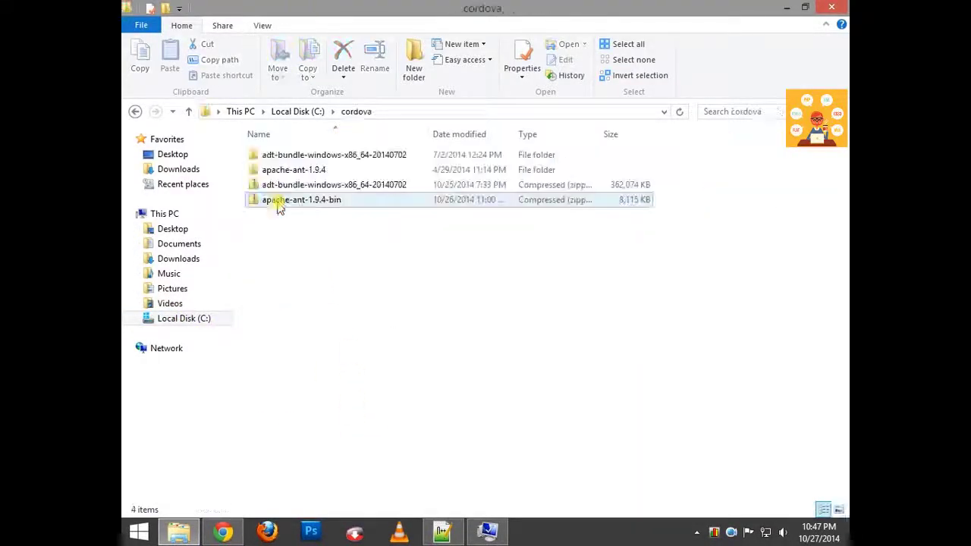
pyautogui.doubleClick(298, 170)
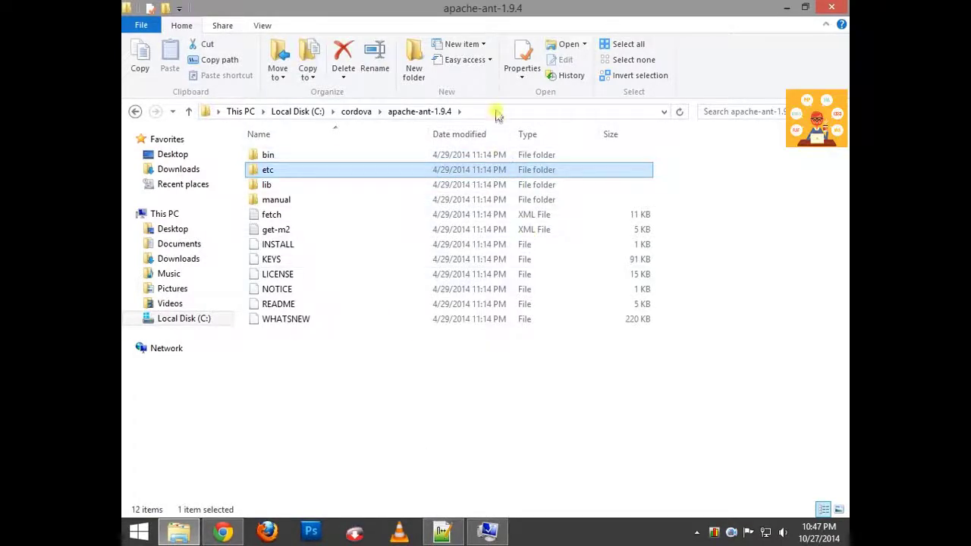
# - Copy the full path of the apache-ant-1.9.4 folder
pyautogui.click(473, 111)
pyautogui.click(386, 112)
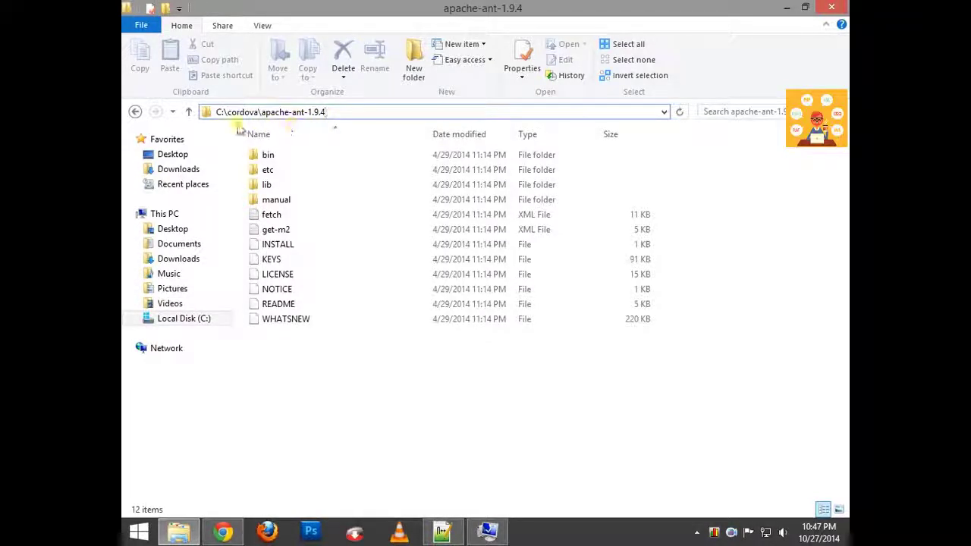
pyautogui.moveTo(329, 112); pyautogui.dragTo(217, 111)
pyautogui.hotkey('ctrl', 'c')
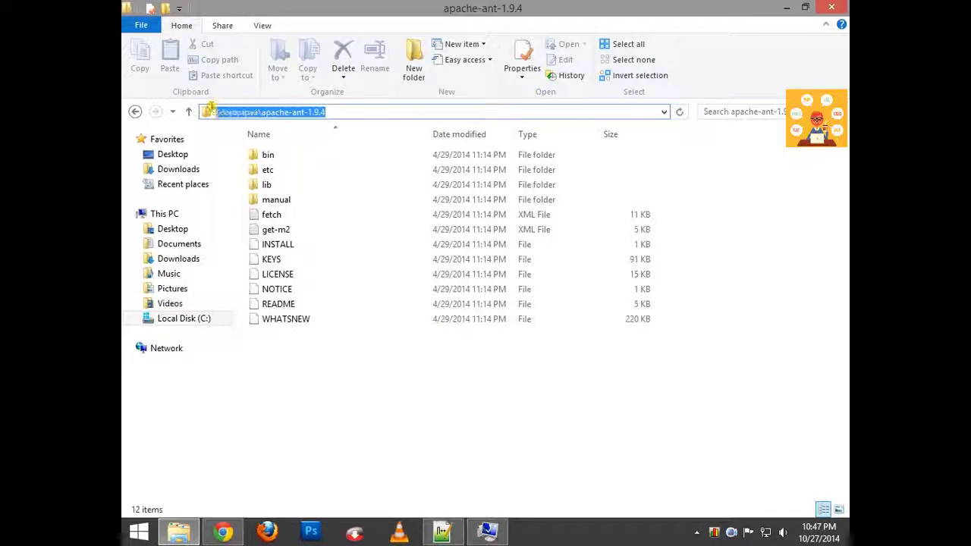
pyautogui.rightClick(225, 110)
pyautogui.click(258, 154)
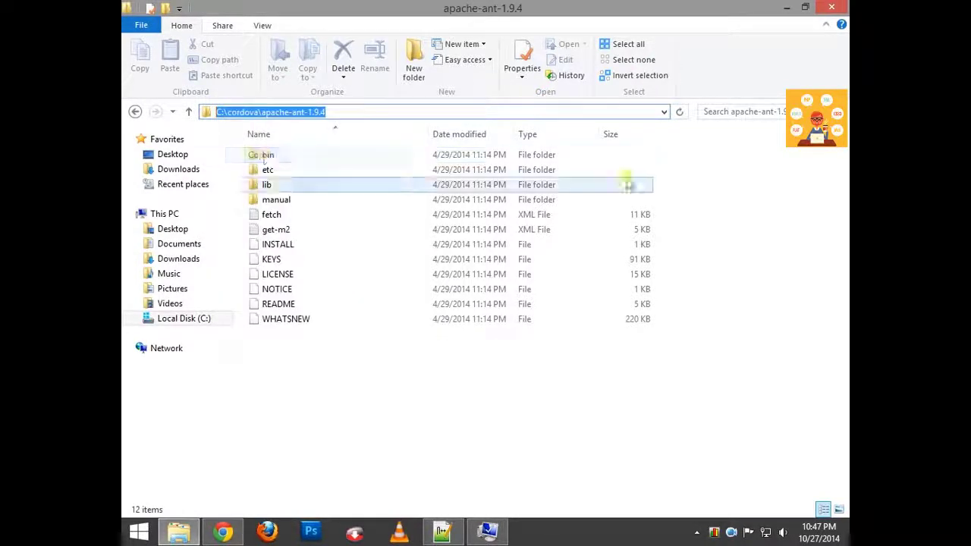
# - Create a system variable named ANT_HOME with the copied path C:\cordova\apache-ant-1.9.4 as its value, and check it in the list
pyautogui.click(785, 11)
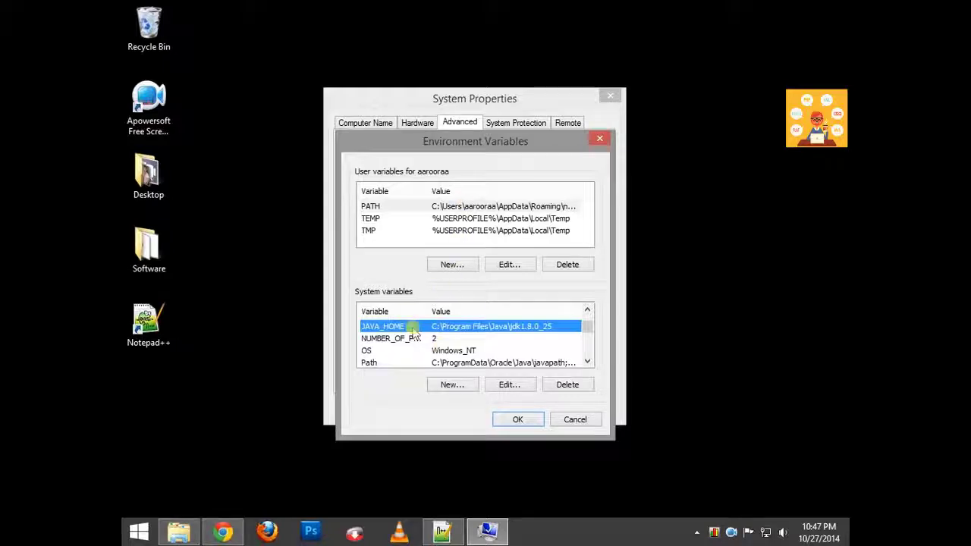
pyautogui.click(452, 385)
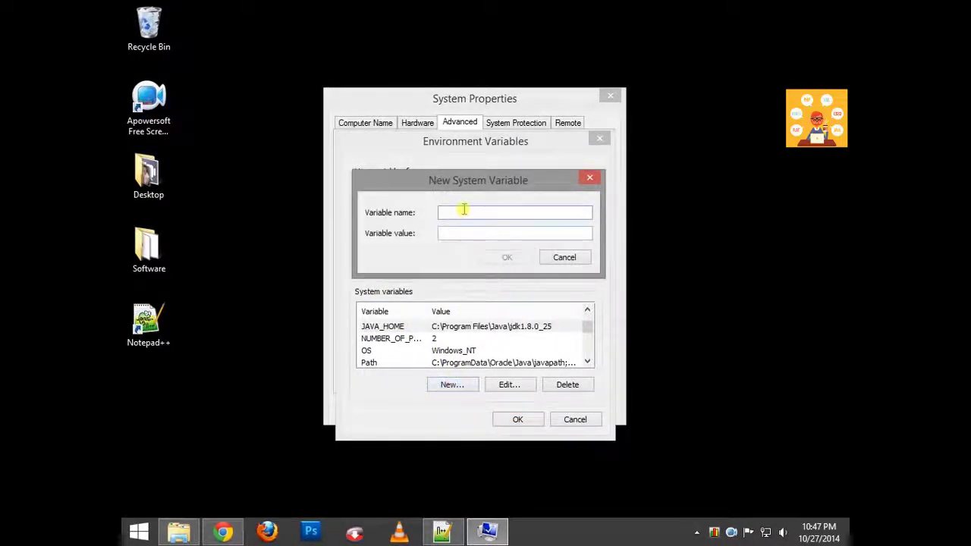
pyautogui.write('ANT_HOME')
pyautogui.rightClick(475, 231)
pyautogui.click(505, 288)
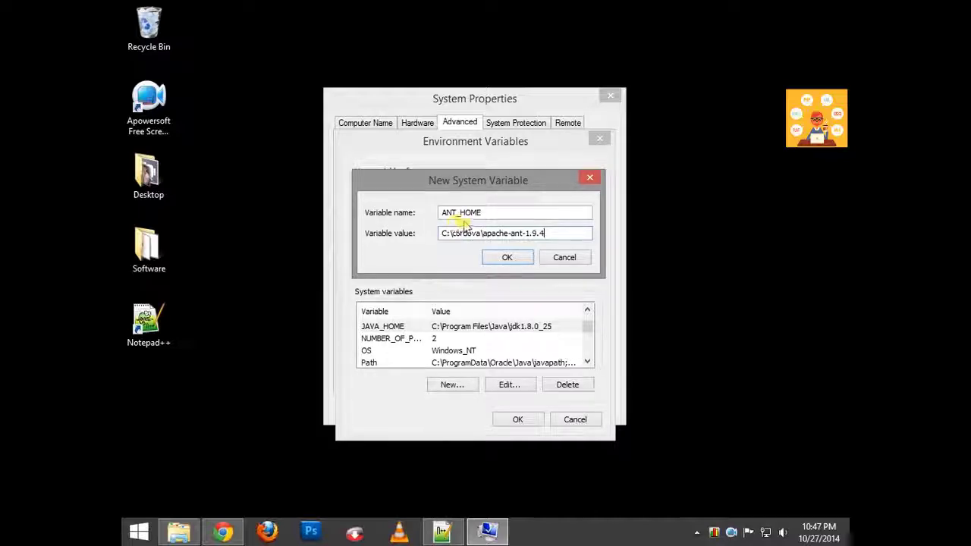
pyautogui.click(507, 259)
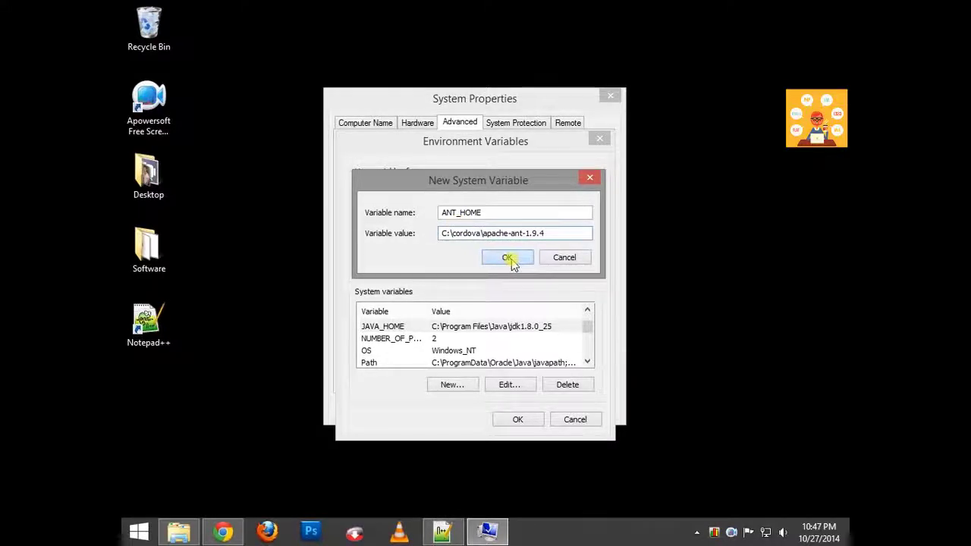
pyautogui.click(587, 309)
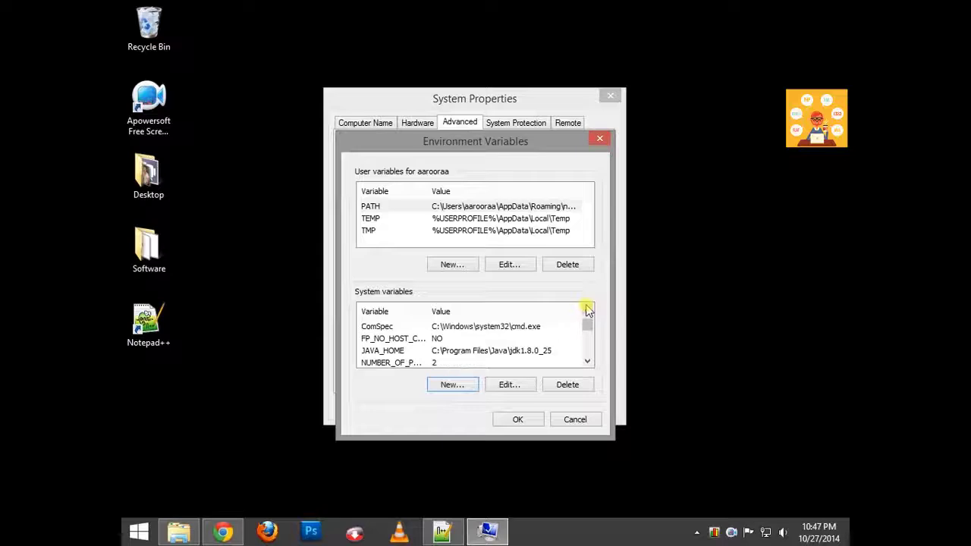
pyautogui.click(586, 309)
pyautogui.click(587, 309)
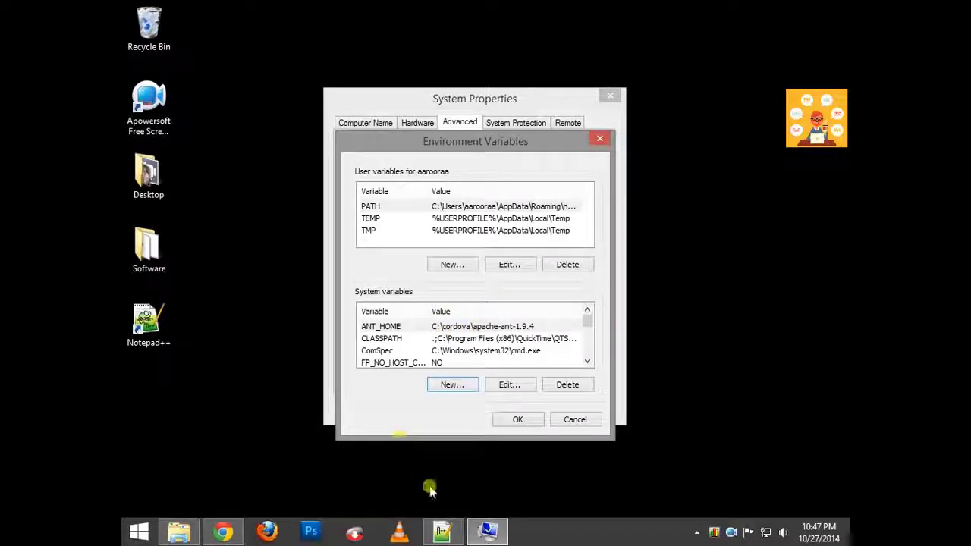
pyautogui.click(178, 530)
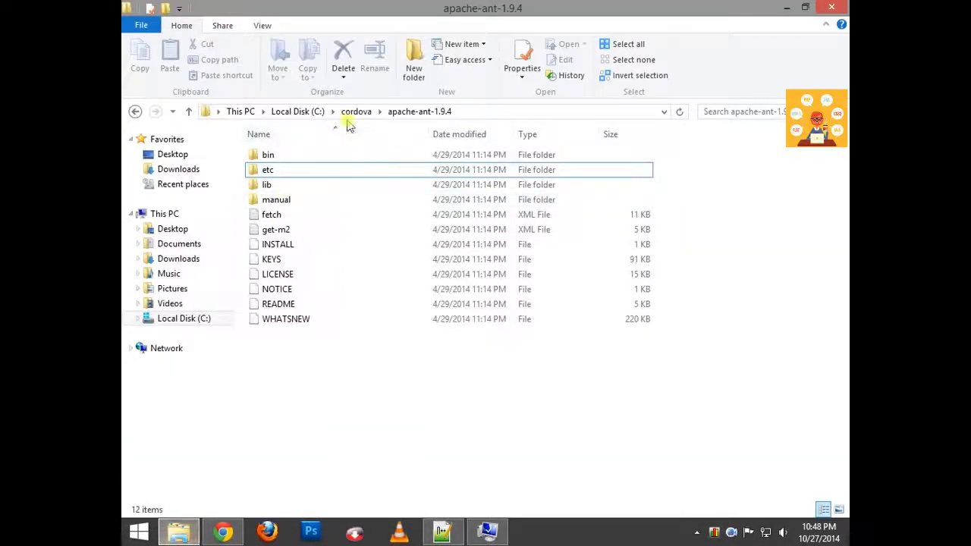
pyautogui.click(353, 112)
pyautogui.doubleClick(400, 156)
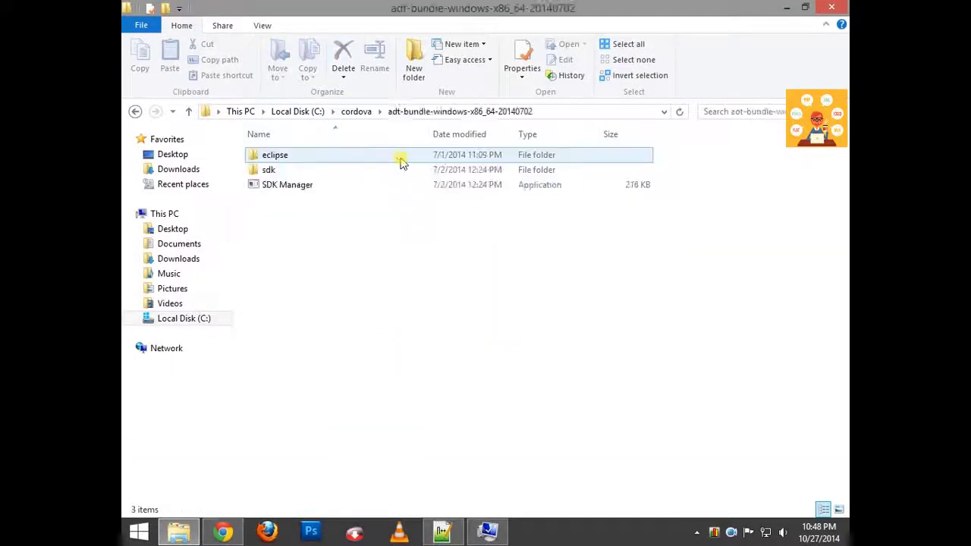
pyautogui.doubleClick(281, 169)
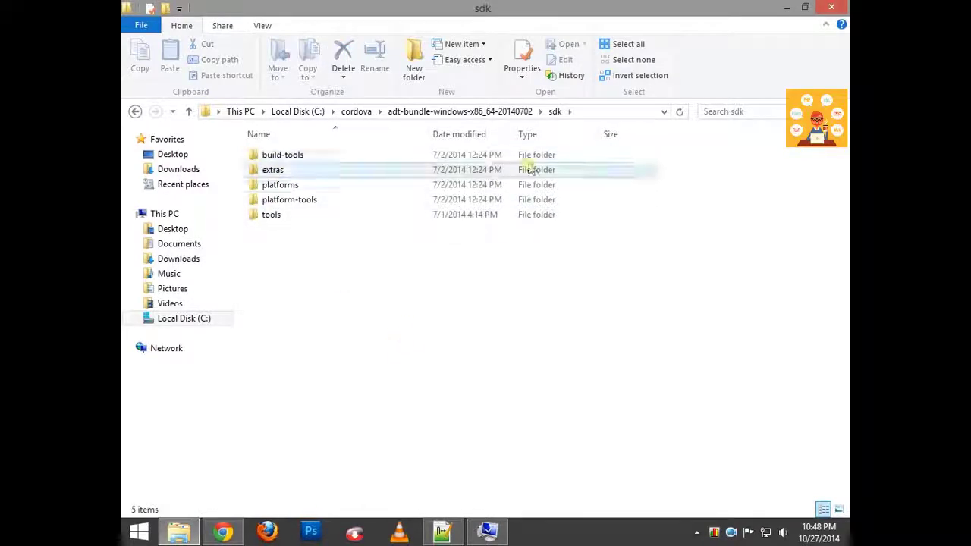
# - Copy the full path of the sdk folder and return to the environment variables
pyautogui.click(591, 111)
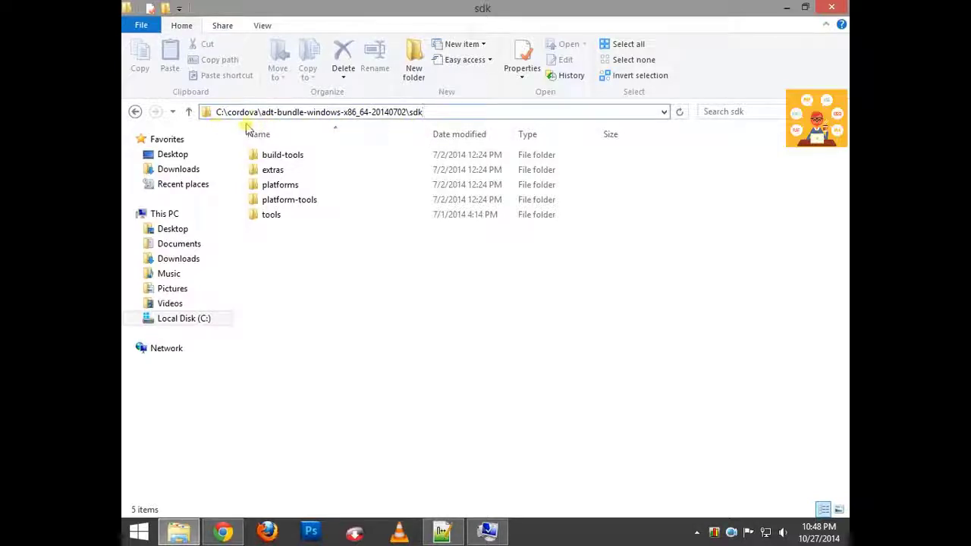
pyautogui.moveTo(424, 114); pyautogui.dragTo(205, 119)
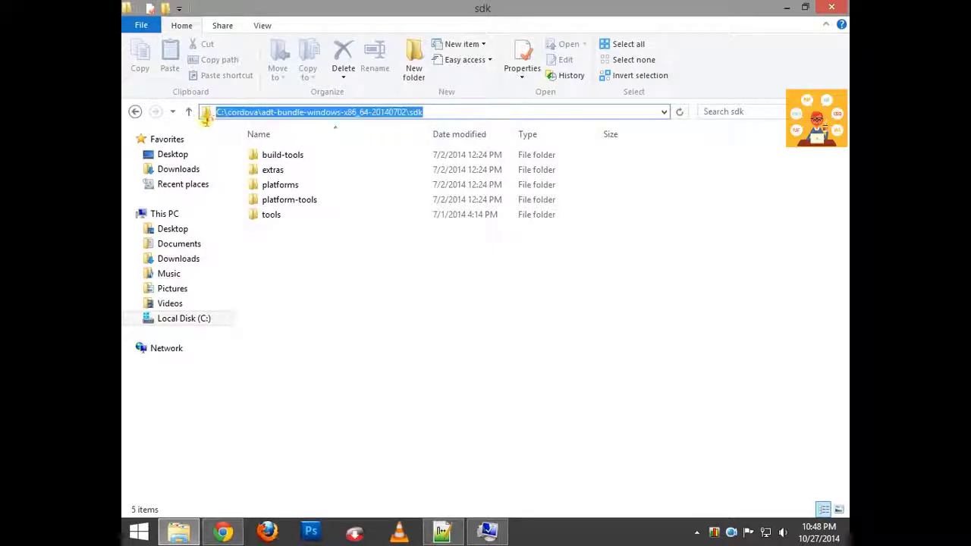
pyautogui.rightClick(234, 114)
pyautogui.click(273, 162)
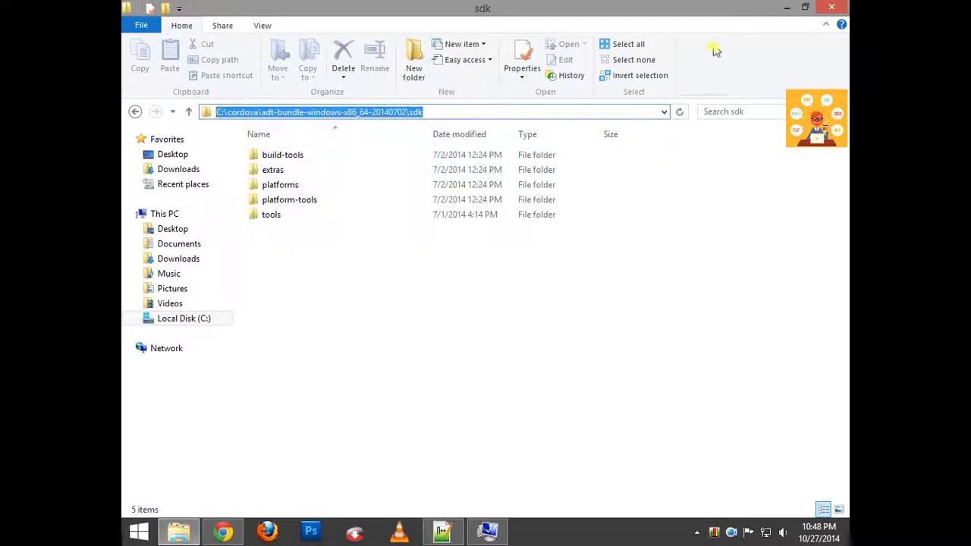
pyautogui.click(785, 7)
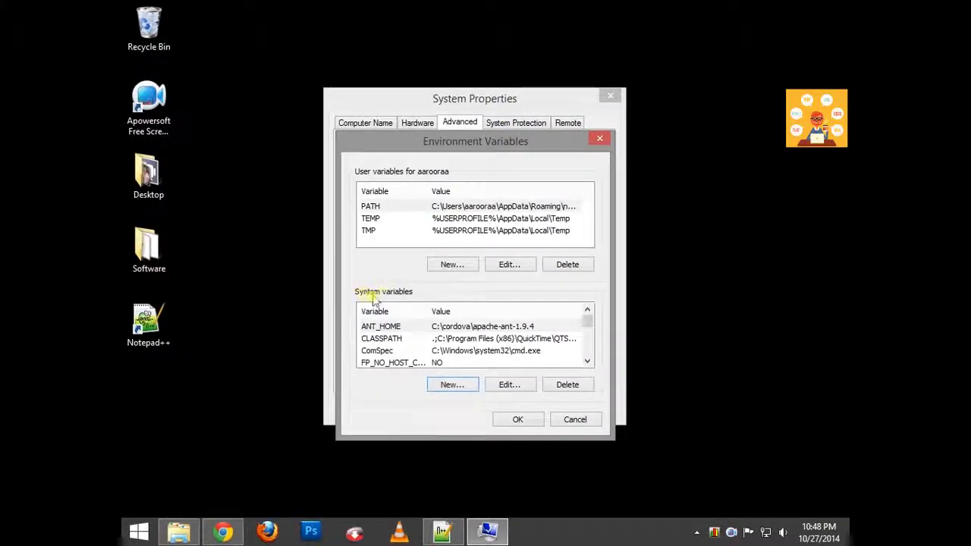
pyautogui.click(455, 386)
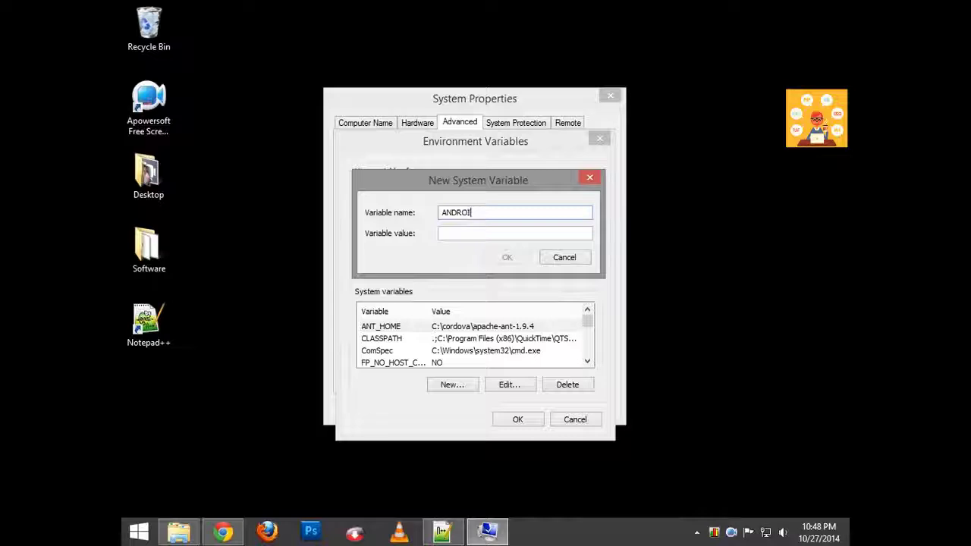
pyautogui.write('ANDROID_HOME')
pyautogui.click(481, 235)
pyautogui.rightClick(481, 237)
pyautogui.click(516, 295)
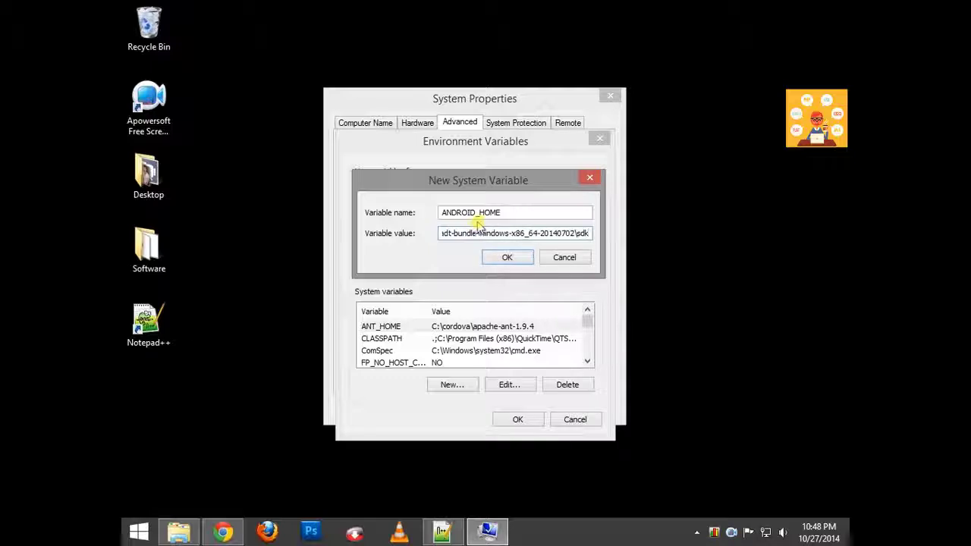
pyautogui.click(508, 258)
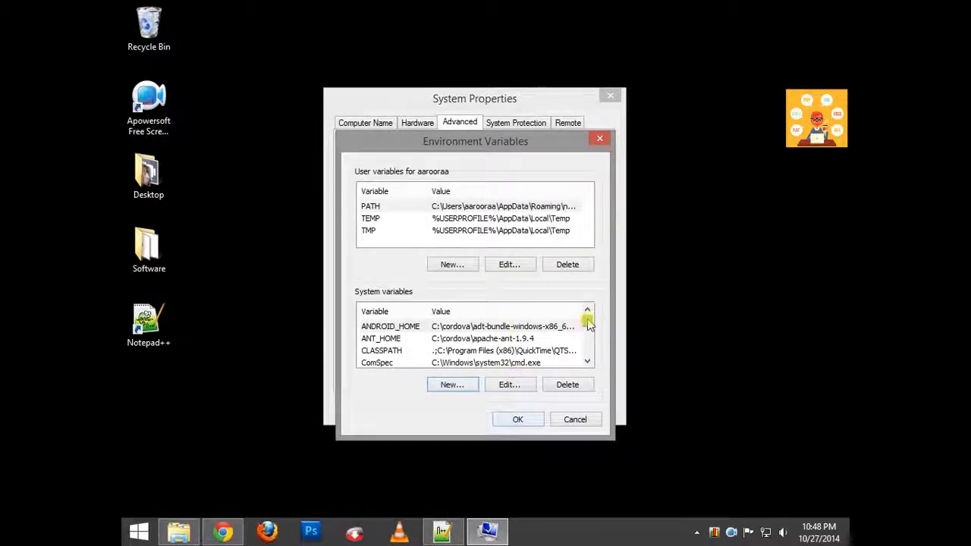
pyautogui.click(531, 328)
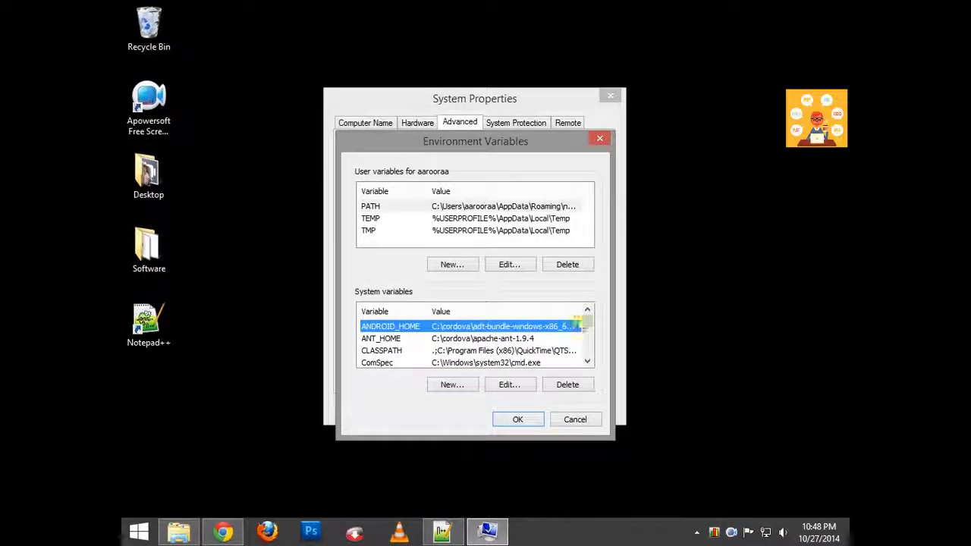
pyautogui.click(521, 422)
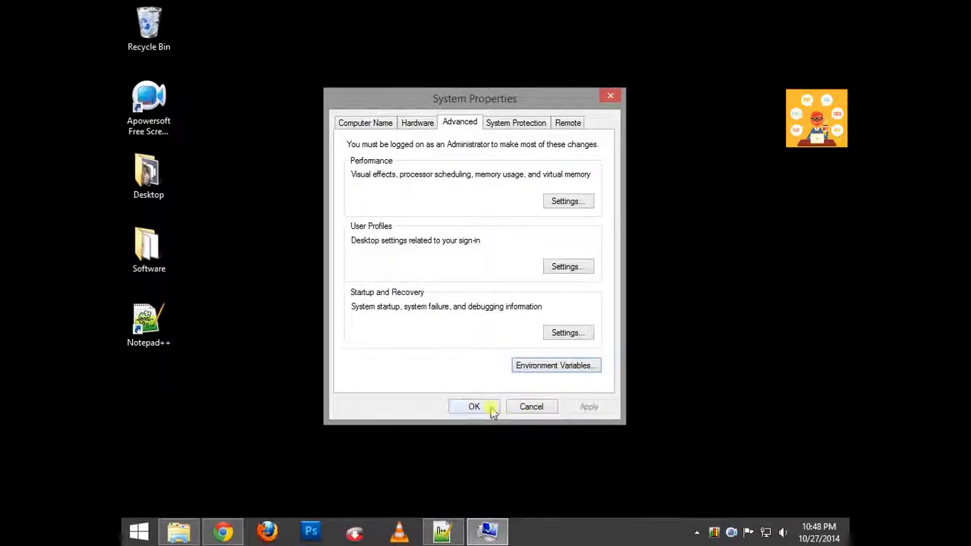
pyautogui.click(476, 407)
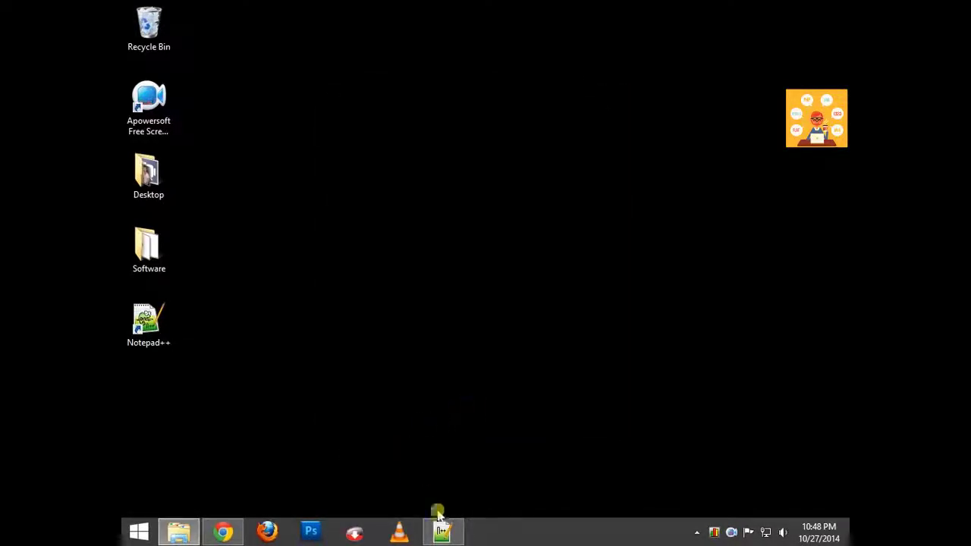
# - Switch to the Notepad++ notes and mark Step 12, the ANDROID_HOME line, with "(Added)"
pyautogui.click(453, 535)
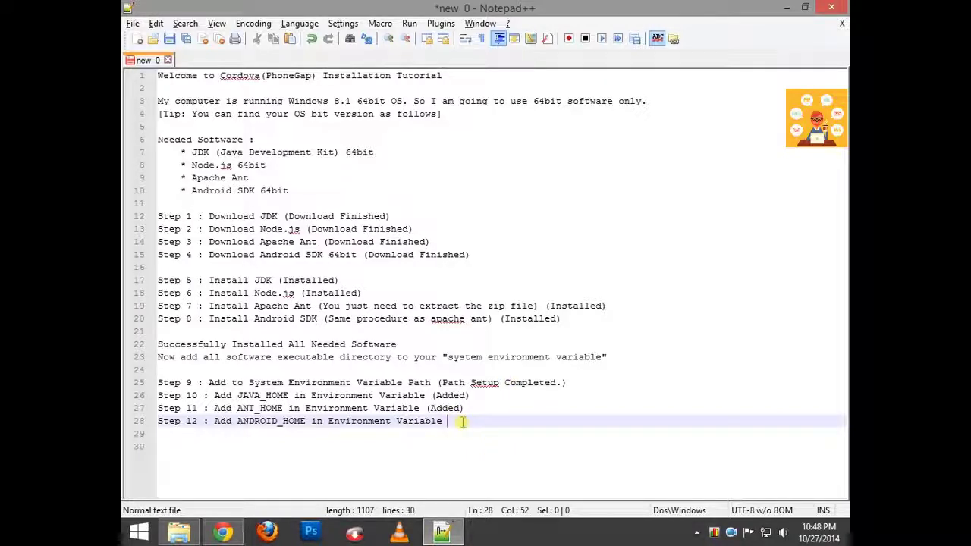
pyautogui.write('A')
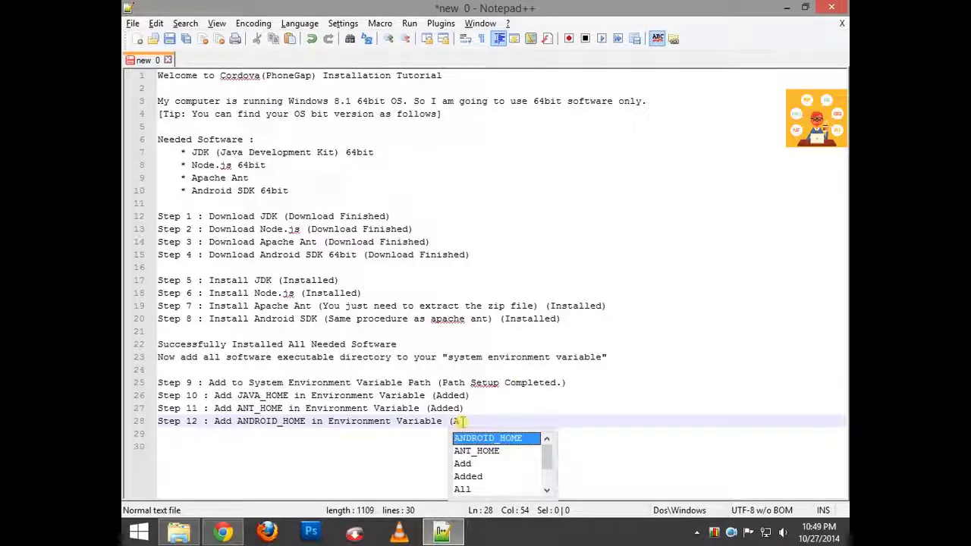
pyautogui.write('dded')
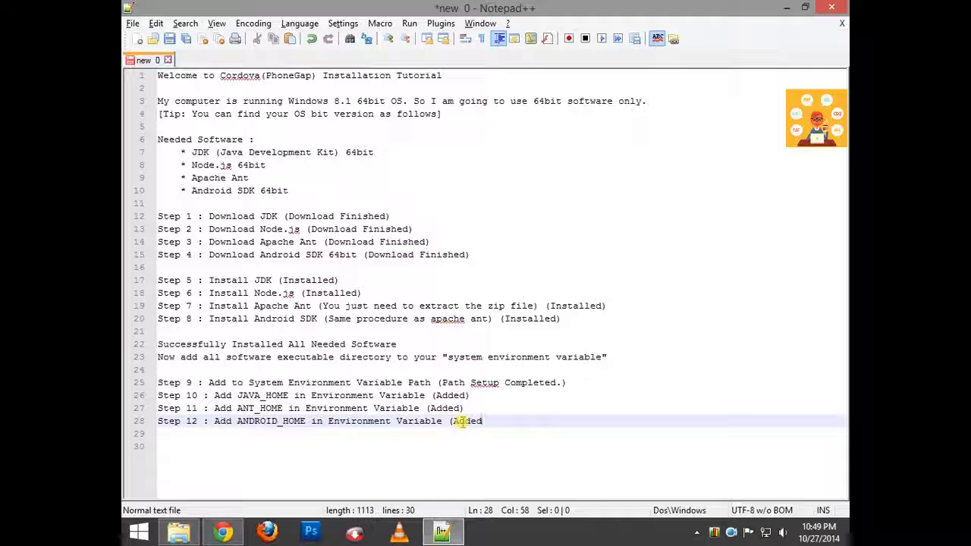
pyautogui.write(')')
# - Write "All Path and Home setup completed." below Step 12, leaving a blank line between them
pyautogui.press('Return')
pyautogui.press('Return')
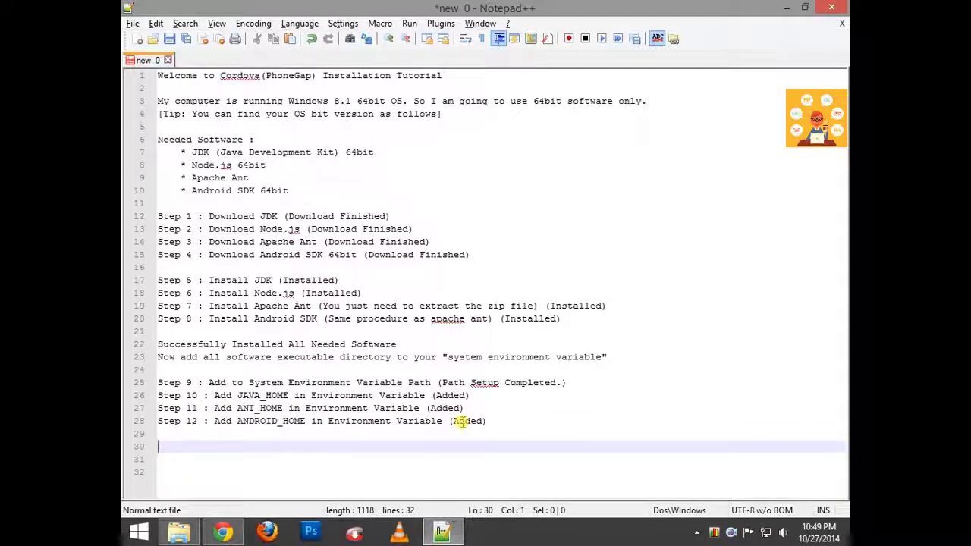
pyautogui.write('All Path and Home setup complete')
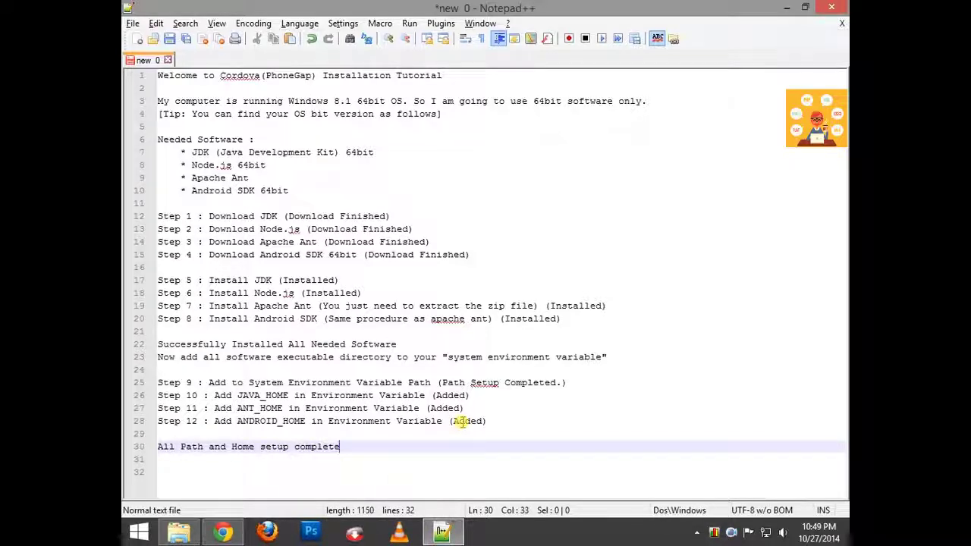
pyautogui.write('d.')
# - Add the line "Step 13 : Install Cordova" after a blank line below the setup-completed note
pyautogui.press('Return')
pyautogui.press('Return')
pyautogui.write('st')
pyautogui.write('t')
pyautogui.press('Return')
pyautogui.write('13 : ')
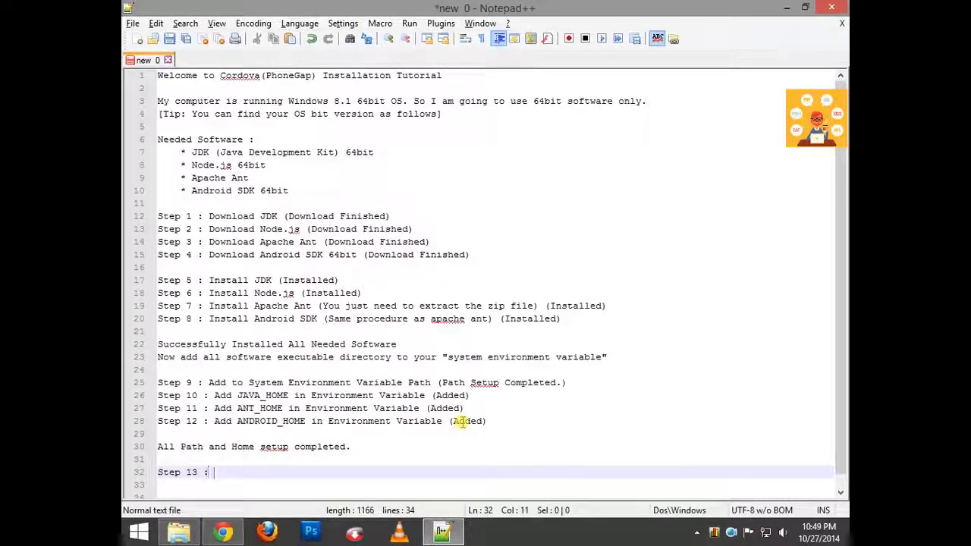
pyautogui.write('Insta')
pyautogui.press('Return')
pyautogui.write('Com')
pyautogui.write('dova')
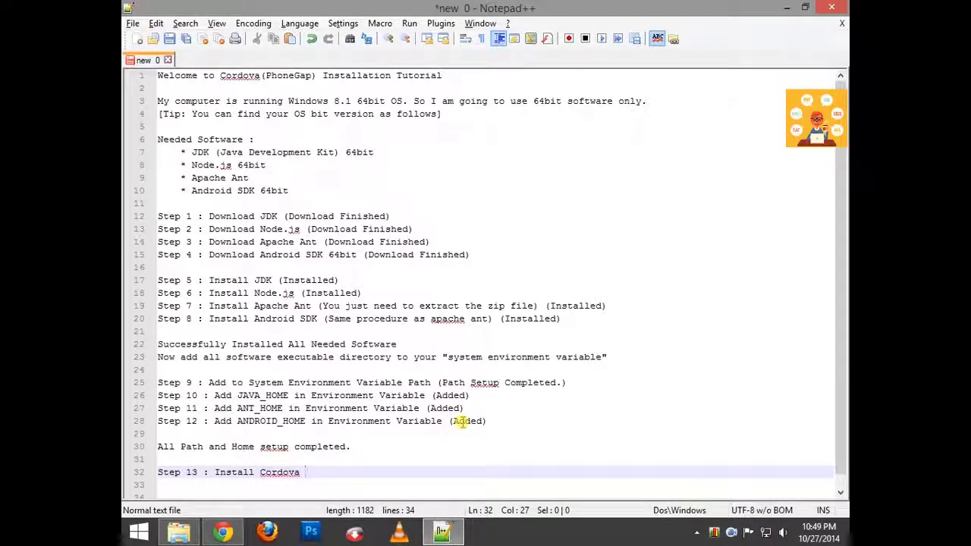
# - Insert the word "Finally" before "Install Cordova" in the Step 13 line
pyautogui.press('Left')
pyautogui.press('Left')
pyautogui.press('Left')
pyautogui.press('Left')
pyautogui.press('Left')
pyautogui.press('Left')
pyautogui.press('Left')
pyautogui.press('Left')
pyautogui.press('Left')
pyautogui.press('Left')
pyautogui.press('Left')
pyautogui.press('Left')
pyautogui.press('Left')
pyautogui.press('Left')
pyautogui.press('Left')
pyautogui.write('Finally')
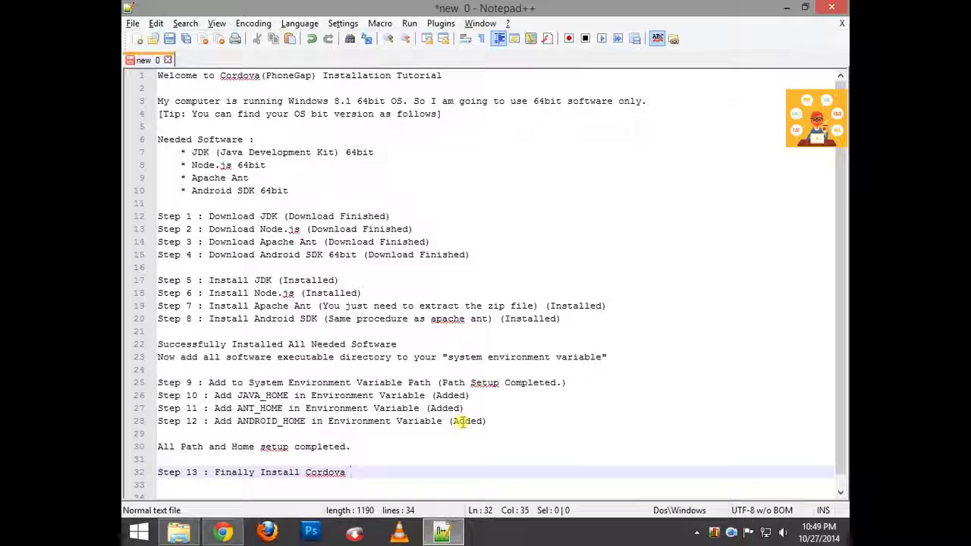
# - Complete the Step 13 line with "by following command in your system Command Prompt" and start a new line below it
pyautogui.write(' nyby')
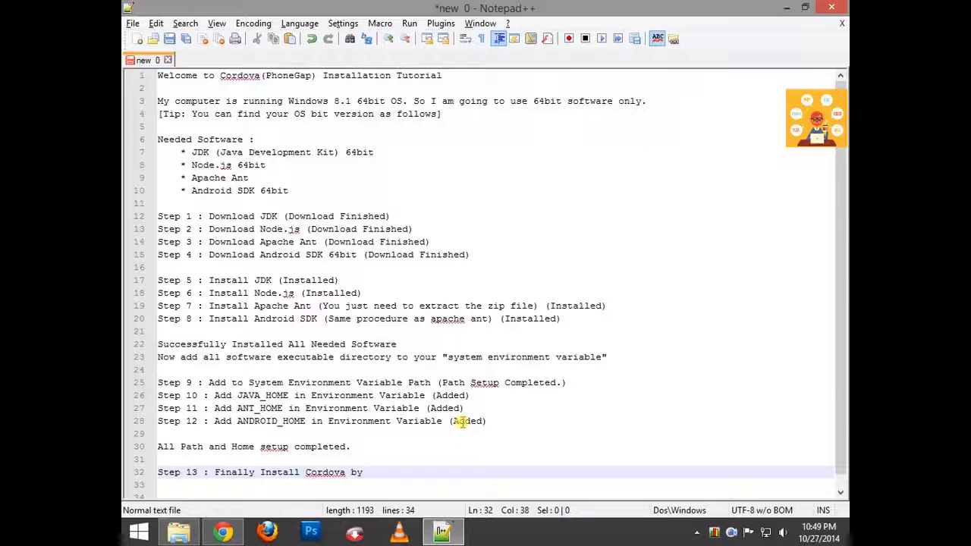
pyautogui.write('f')
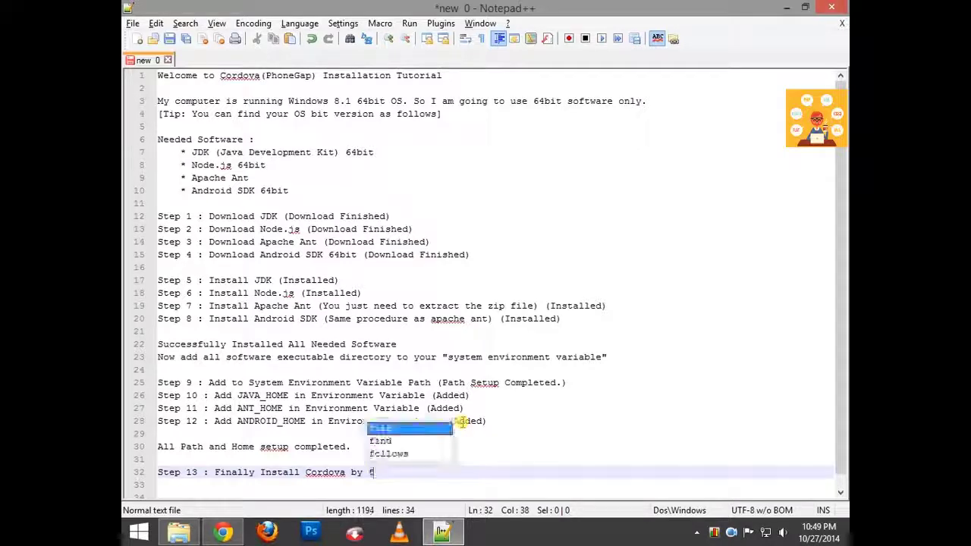
pyautogui.write('ollowing c')
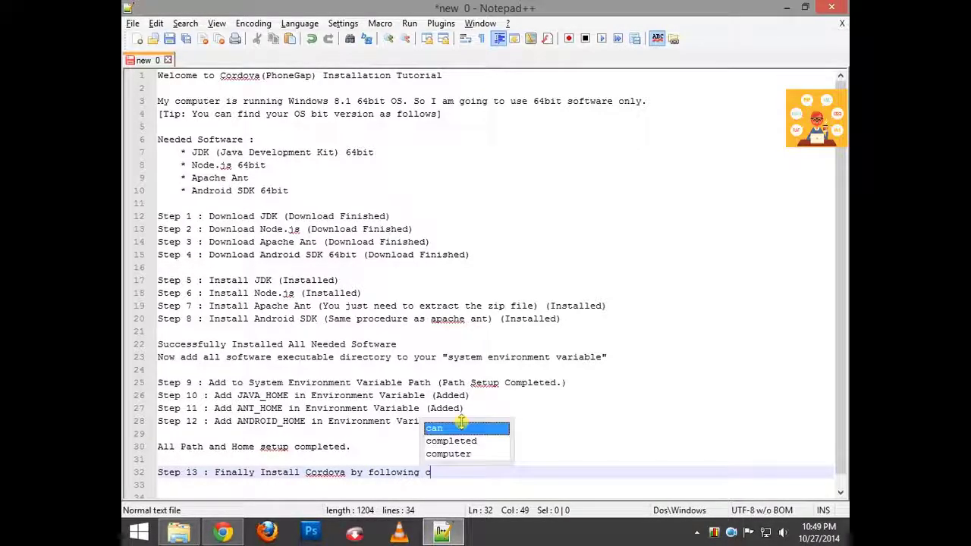
pyautogui.write('ommand in ')
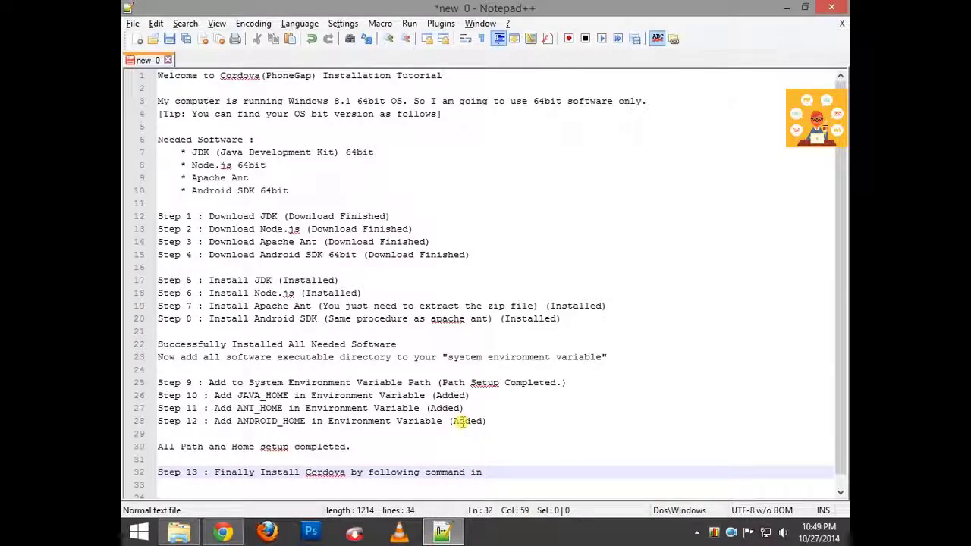
pyautogui.write('your ')
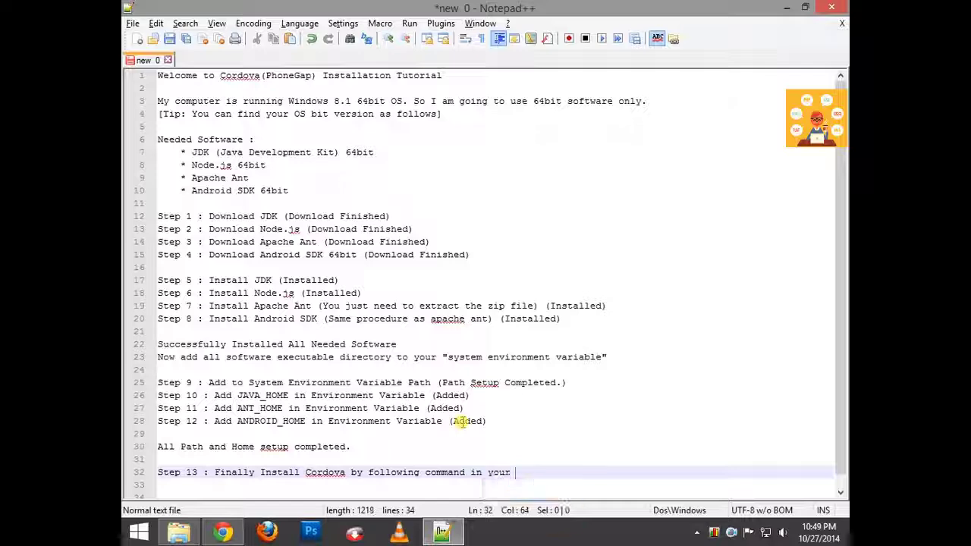
pyautogui.write('system Command Prom')
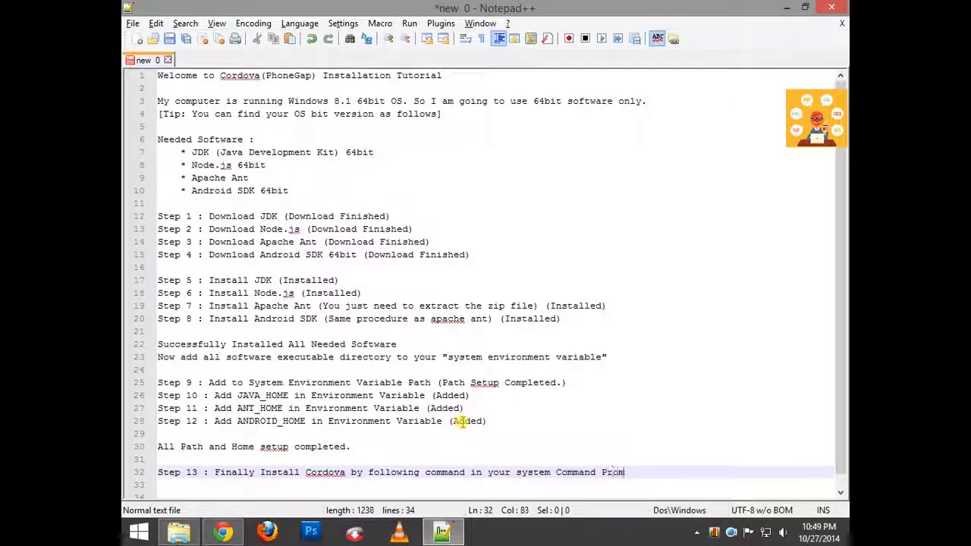
pyautogui.write('pt')
pyautogui.press('Return')
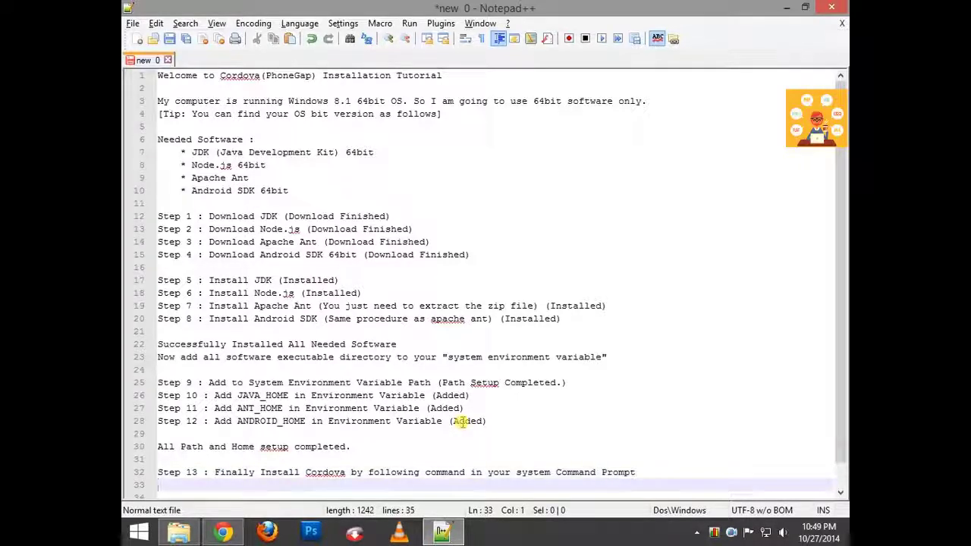